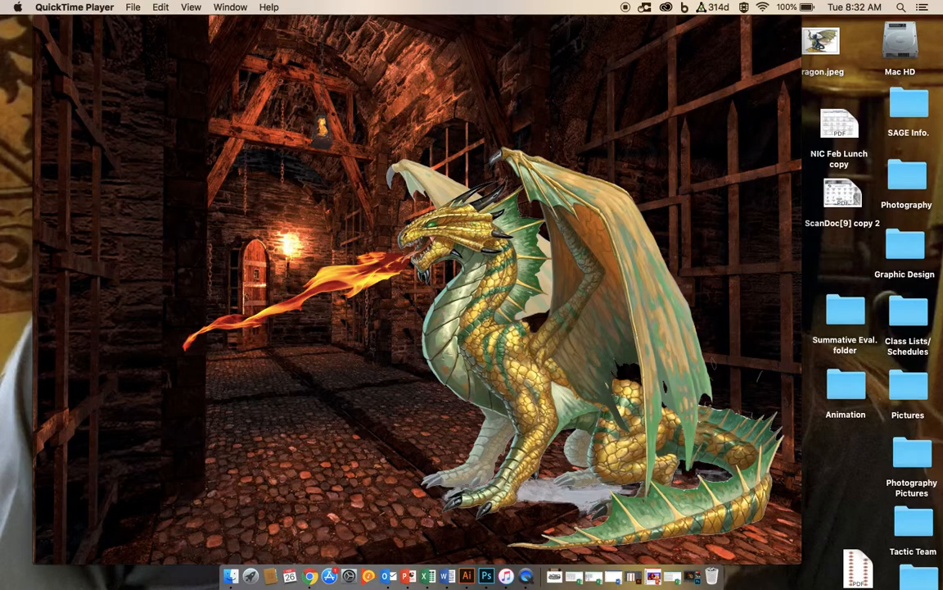
Step: Play the finished dragon animation example video, then close the player window
mouse_move(495, 89)
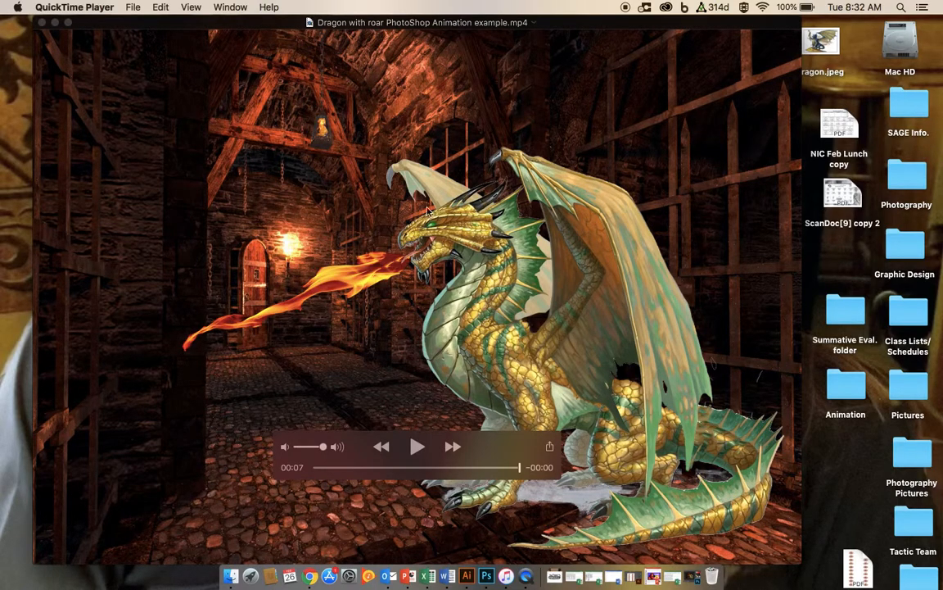
left_click(417, 447)
left_click(55, 23)
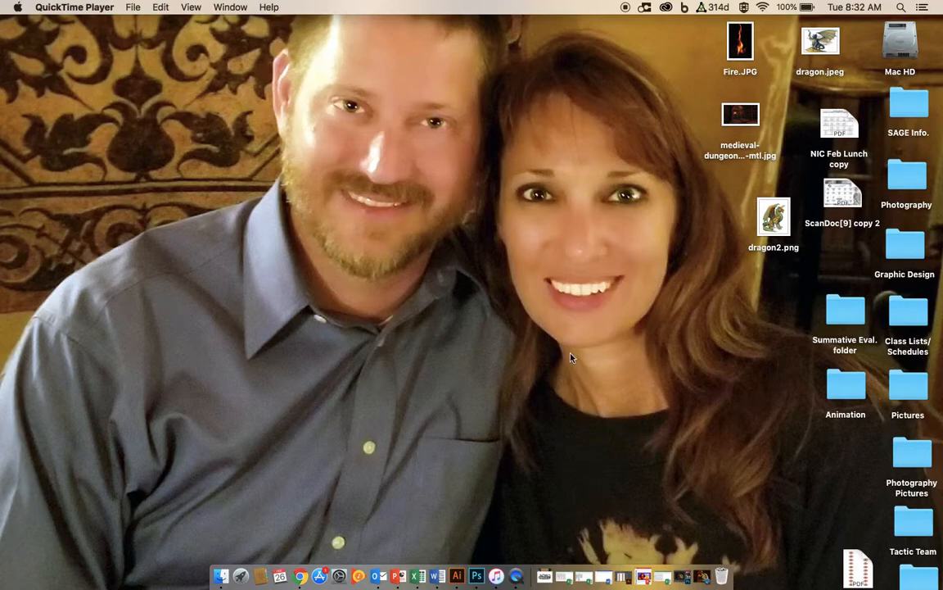
Step: Switch to the browser and show the Google image results for dragon images
key("ctrl+Right")
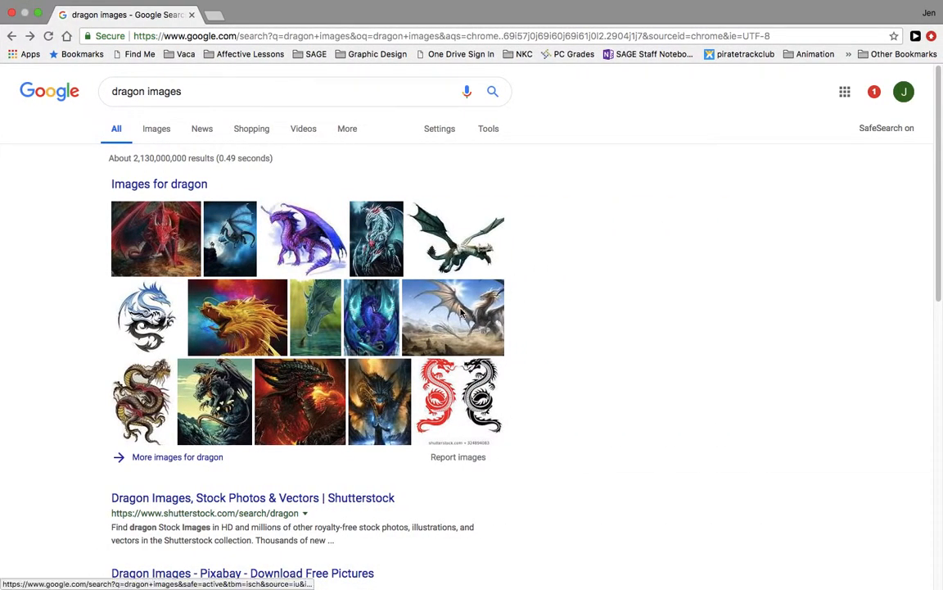
left_click(159, 130)
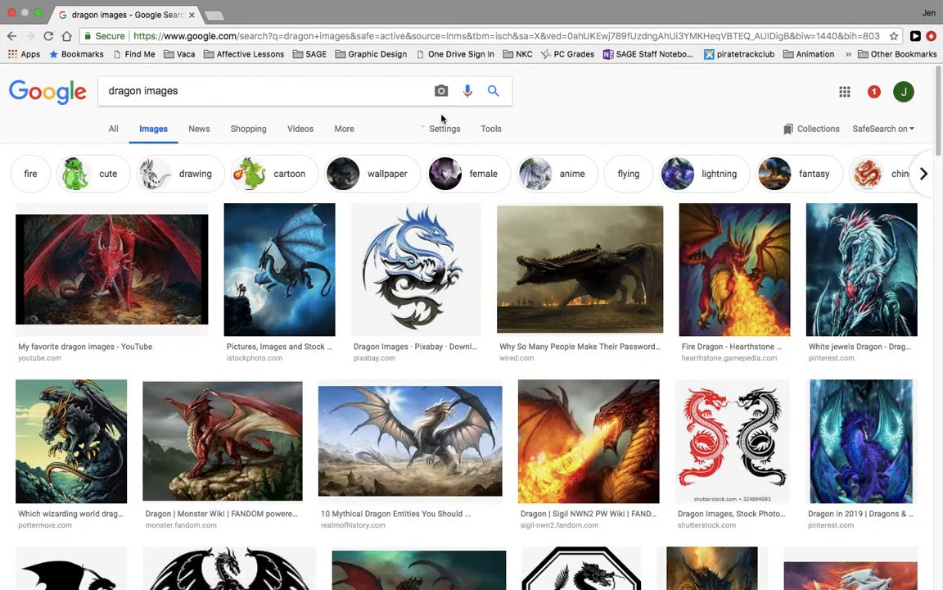
Step: Open the search settings to check SafeSearch, then return to the image results
left_click(446, 131)
left_click(460, 152)
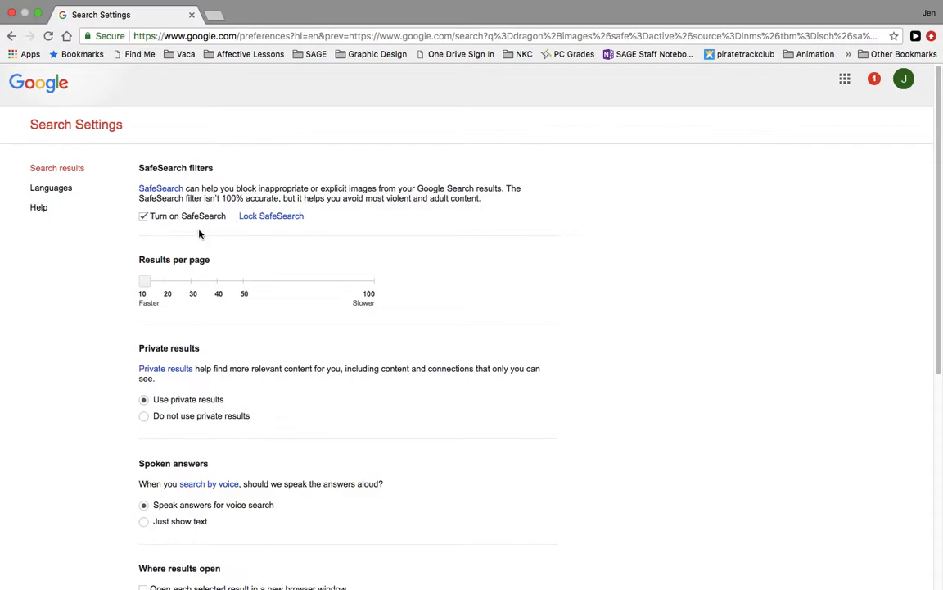
left_click(11, 35)
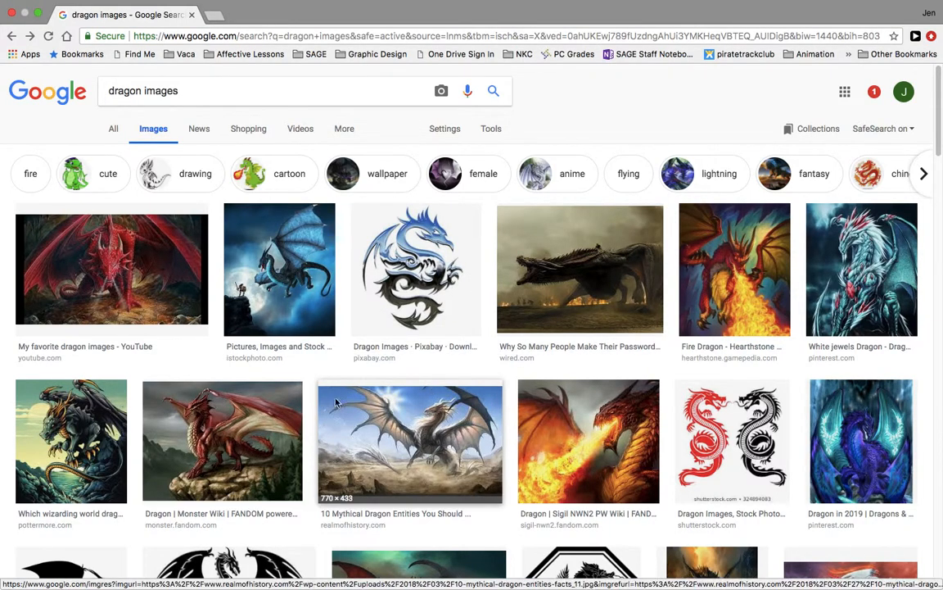
Step: Save the red dragon image on a rock to the Desktop as red dragon.jpeg
scroll(342, 399, "down", 1)
scroll(342, 399, "down", 2)
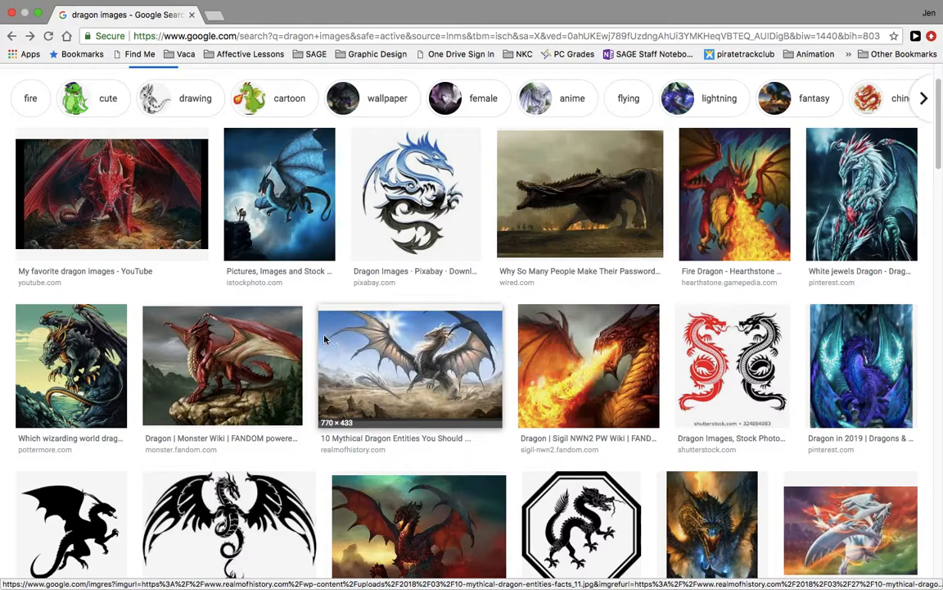
right_click(240, 350)
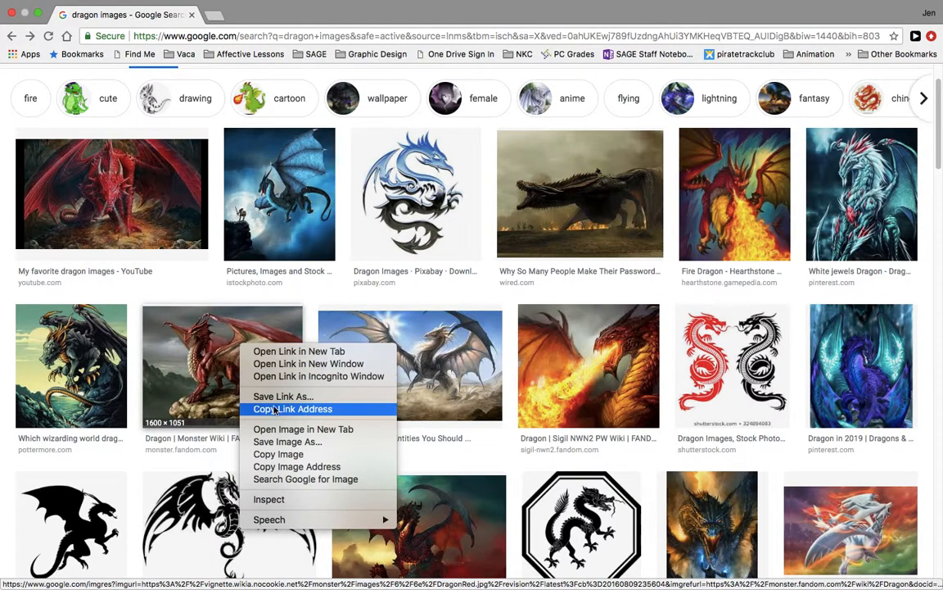
left_click(277, 443)
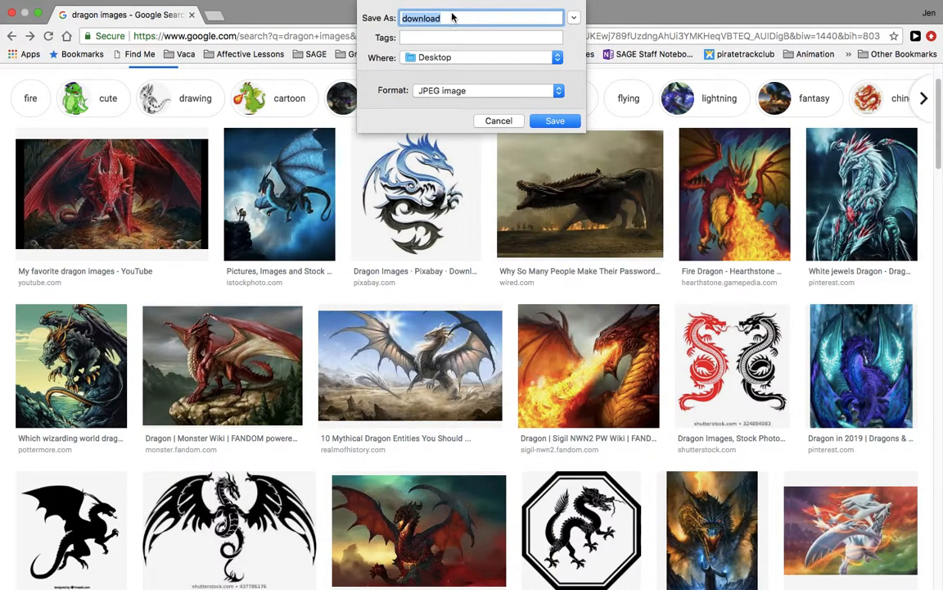
type("red dragon")
left_click(560, 91)
left_click(561, 93)
left_click(576, 121)
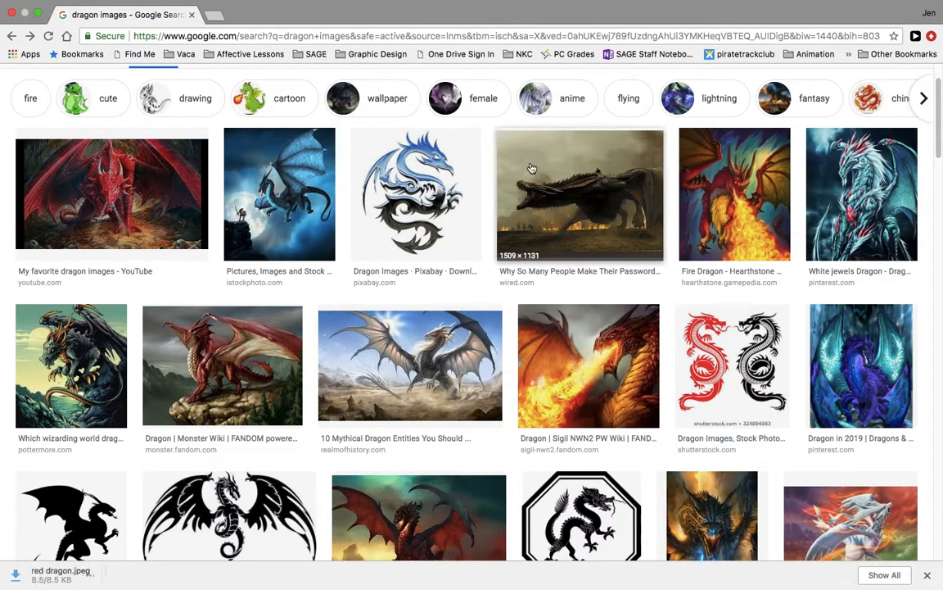
Step: Switch to Photoshop, enlarge its window and review the layer list of the dragon project
key("ctrl+Left")
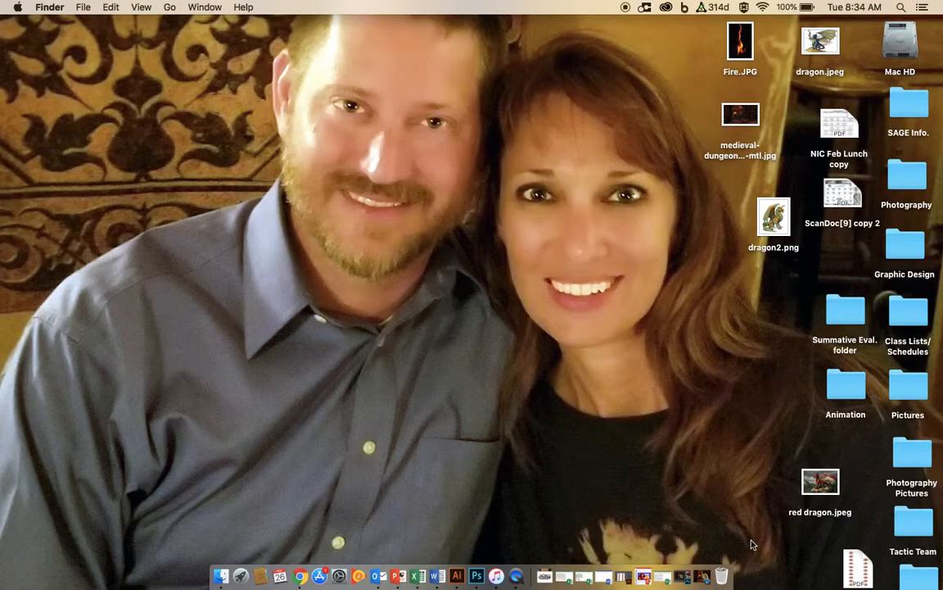
left_click(683, 578)
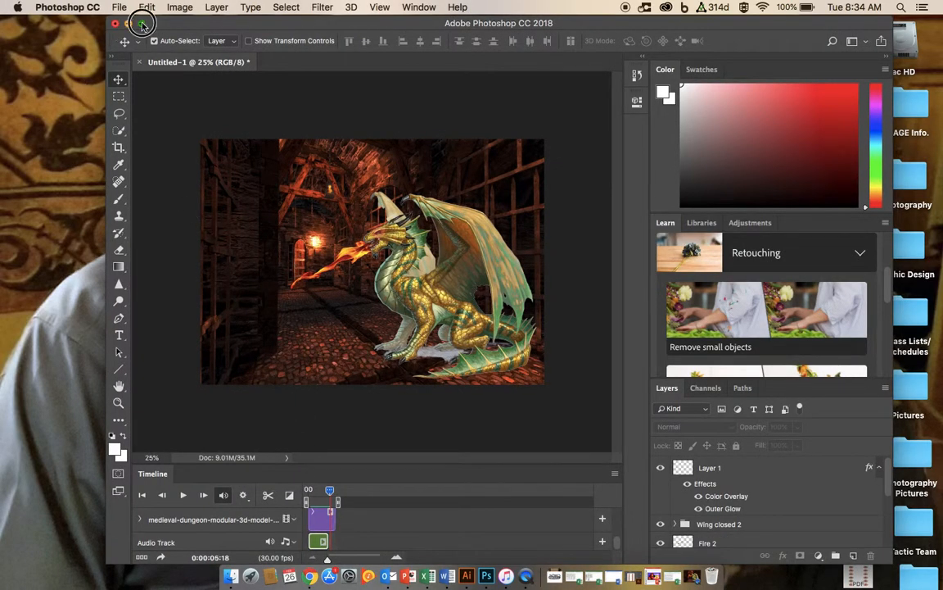
left_click(140, 23)
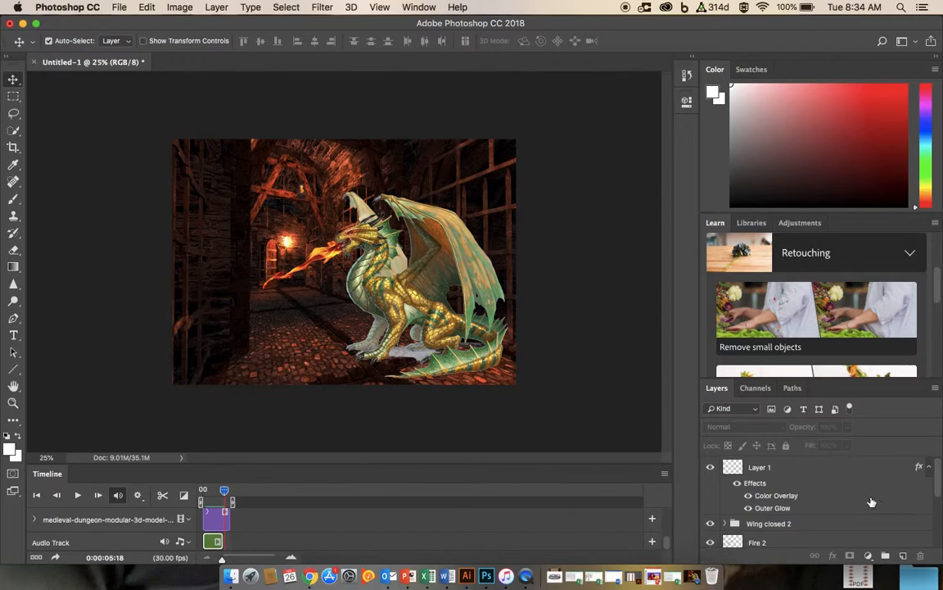
scroll(782, 507, "down", 3)
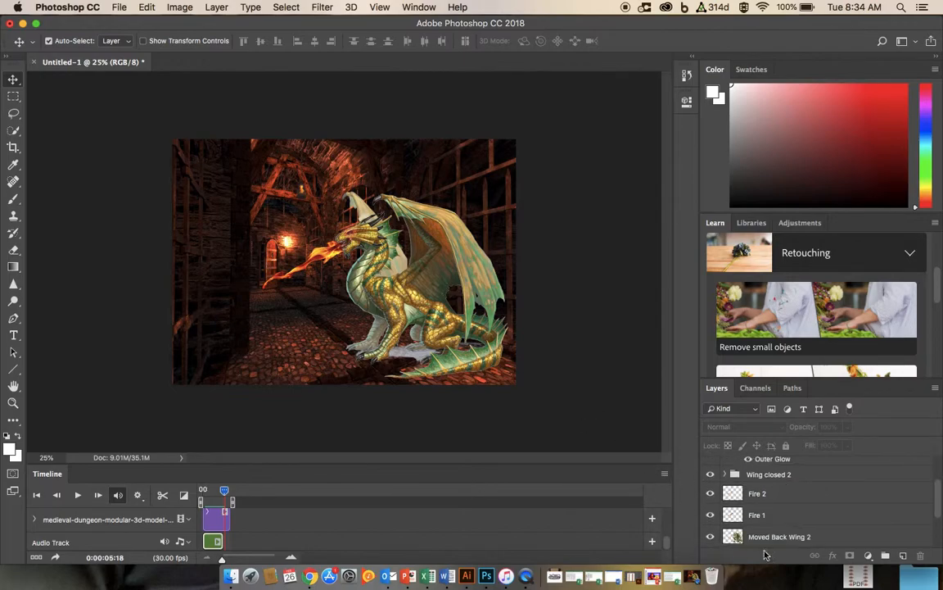
scroll(776, 485, "down", 3)
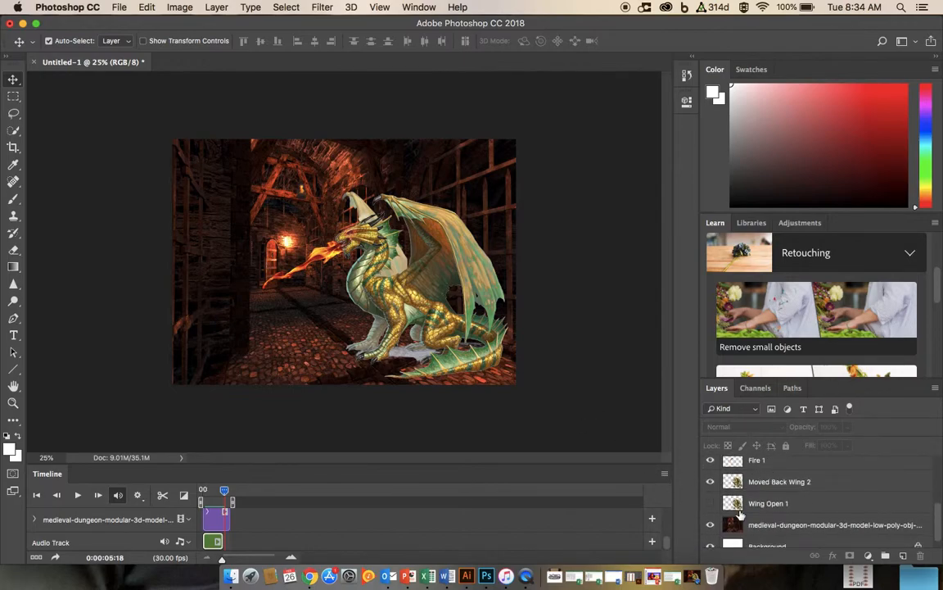
scroll(737, 504, "down", 1)
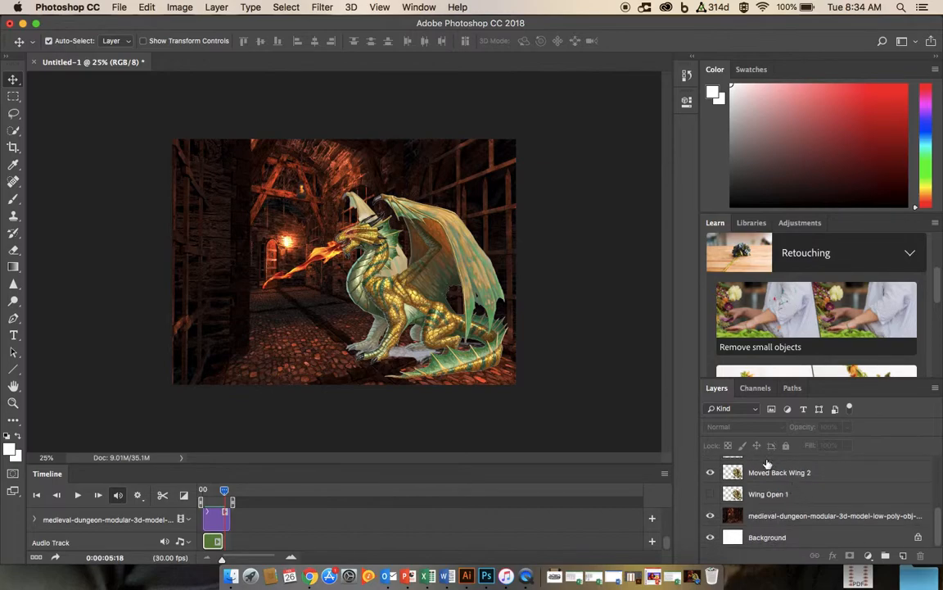
scroll(750, 462, "up", 2)
scroll(749, 460, "up", 5)
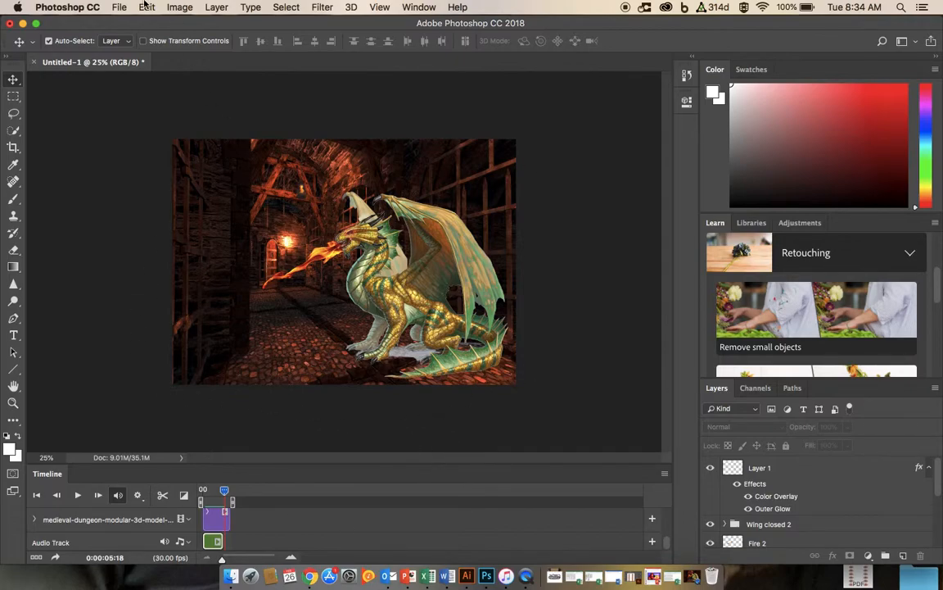
Step: Create a new Default Photoshop Size document, 7 × 5 inches at 300 ppi, named Animation
left_click(118, 7)
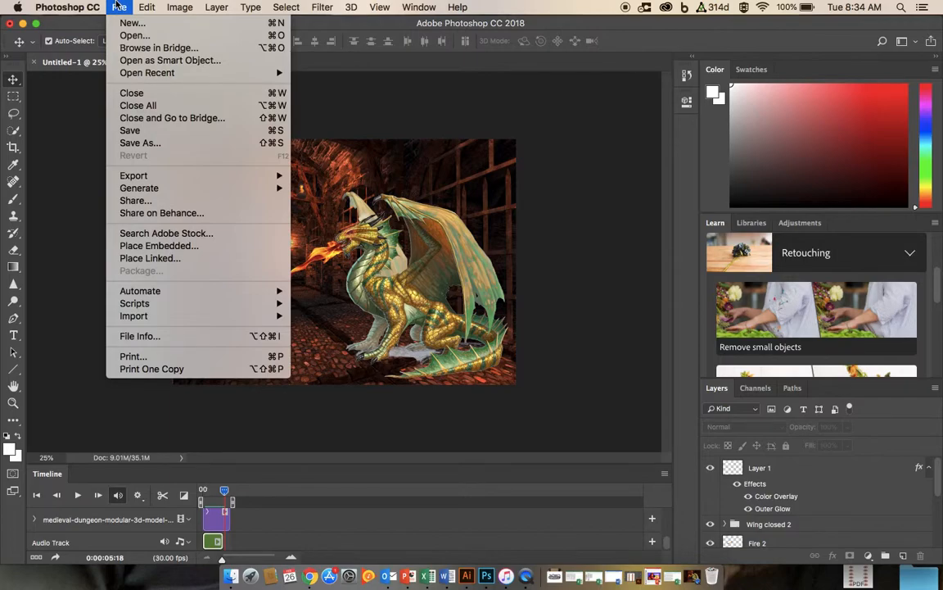
mouse_move(100, 7)
left_click(133, 23)
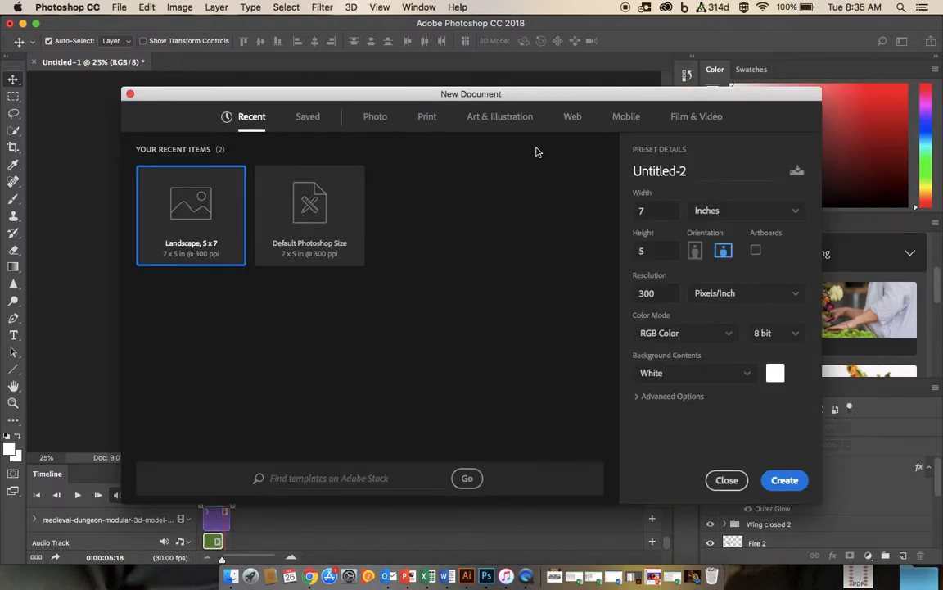
left_click(688, 117)
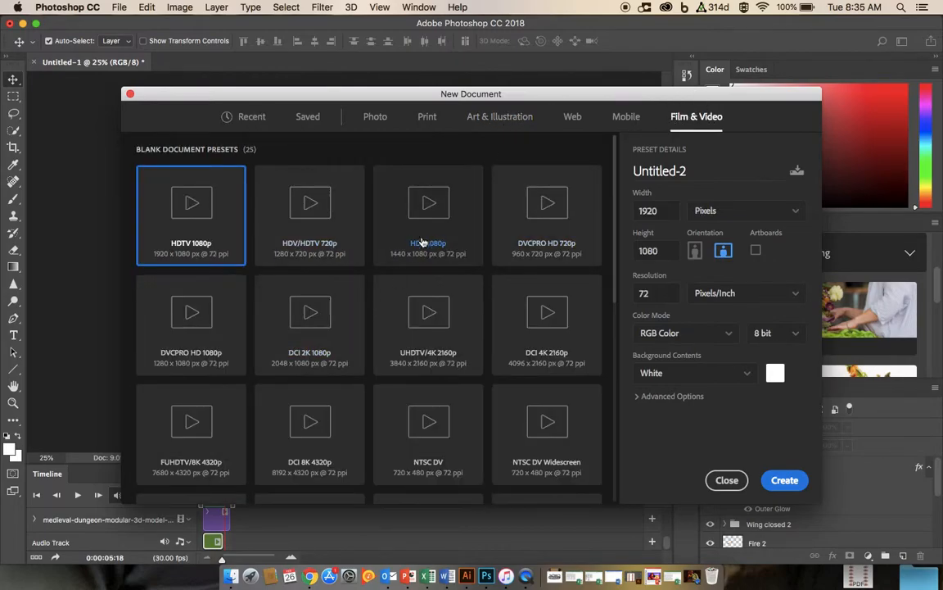
scroll(337, 278, "down", 1)
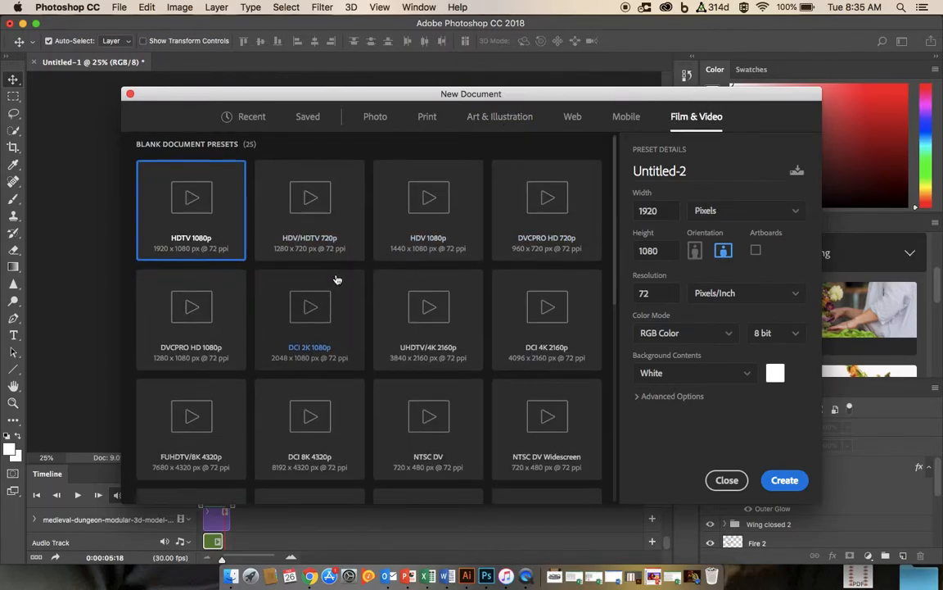
left_click(381, 119)
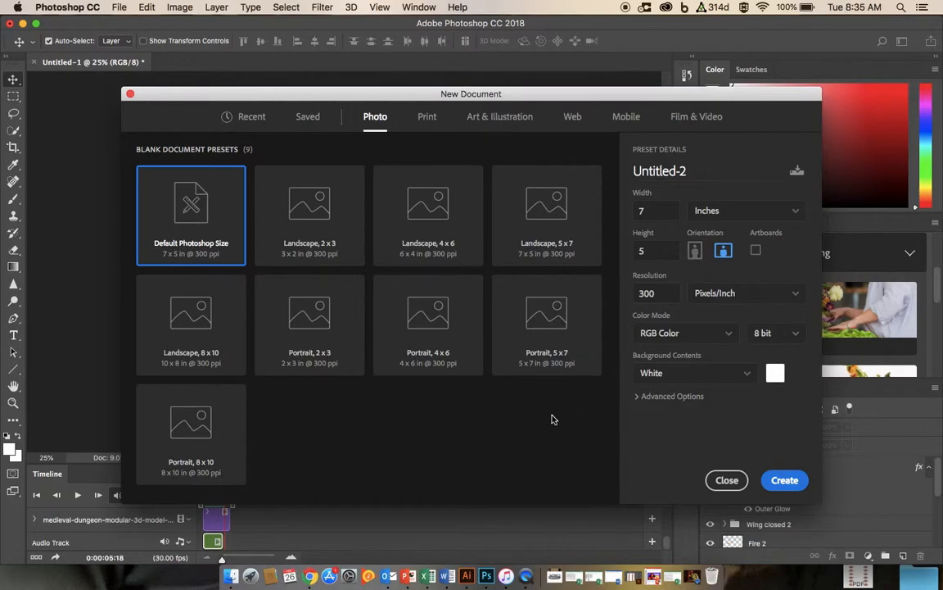
left_click(195, 223)
left_click_drag(698, 171, 636, 171)
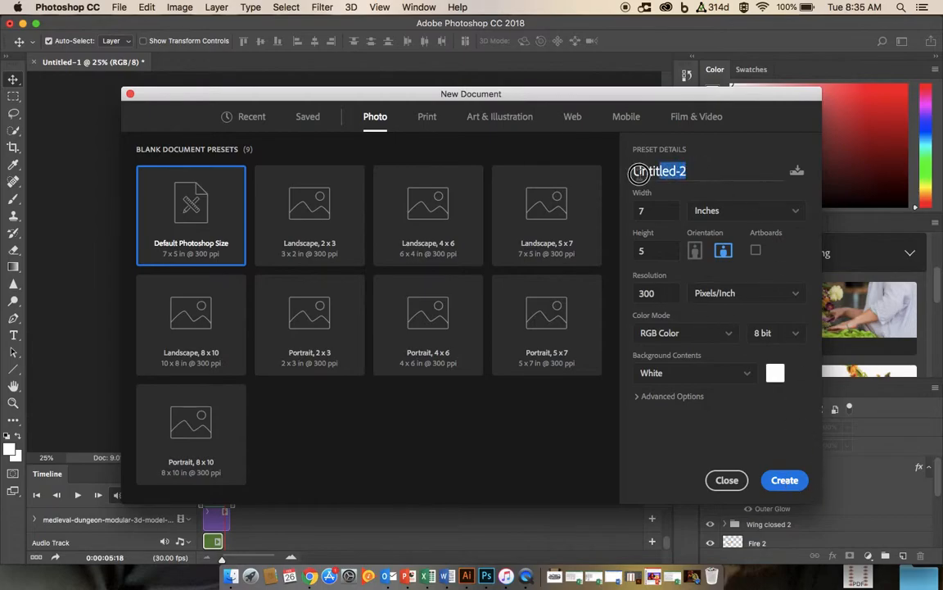
type("Animation")
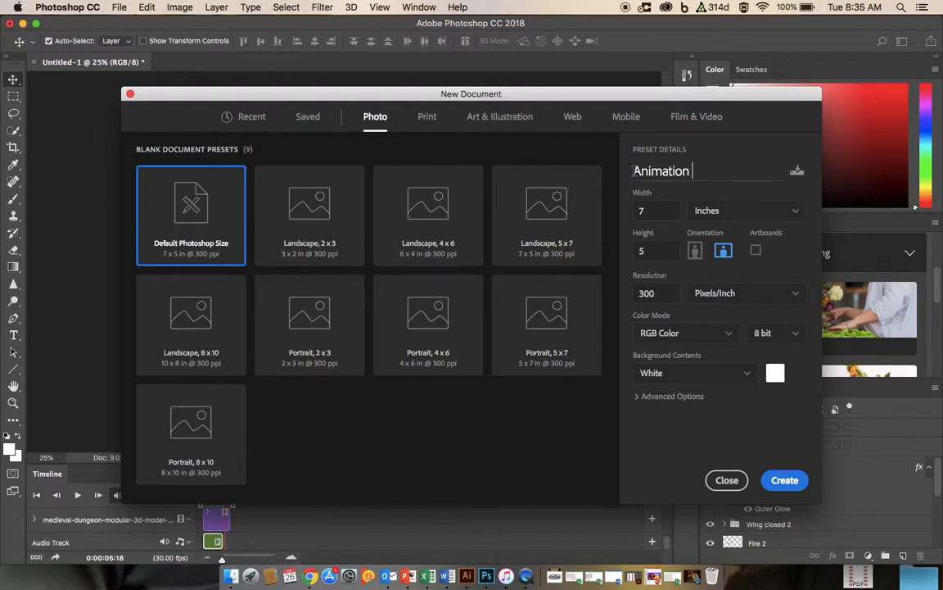
left_click(783, 480)
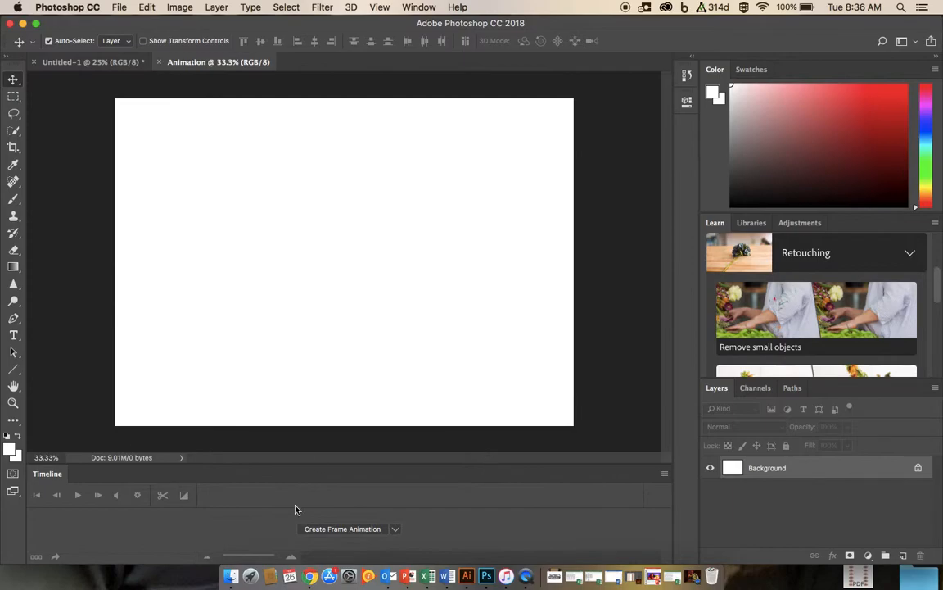
Step: Hide the Timeline panel and dock the Layers panel at the top of the panel column
left_click(419, 7)
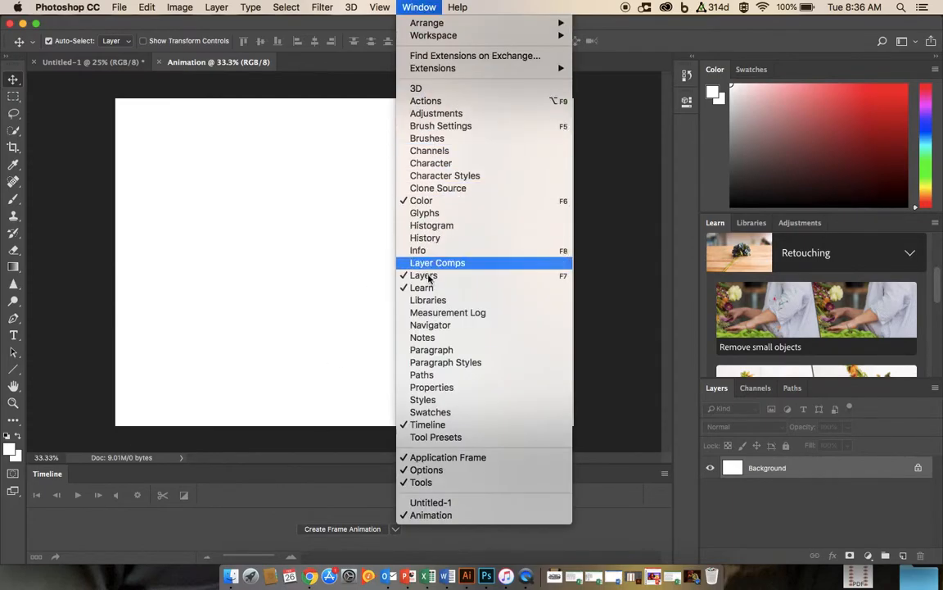
left_click(428, 424)
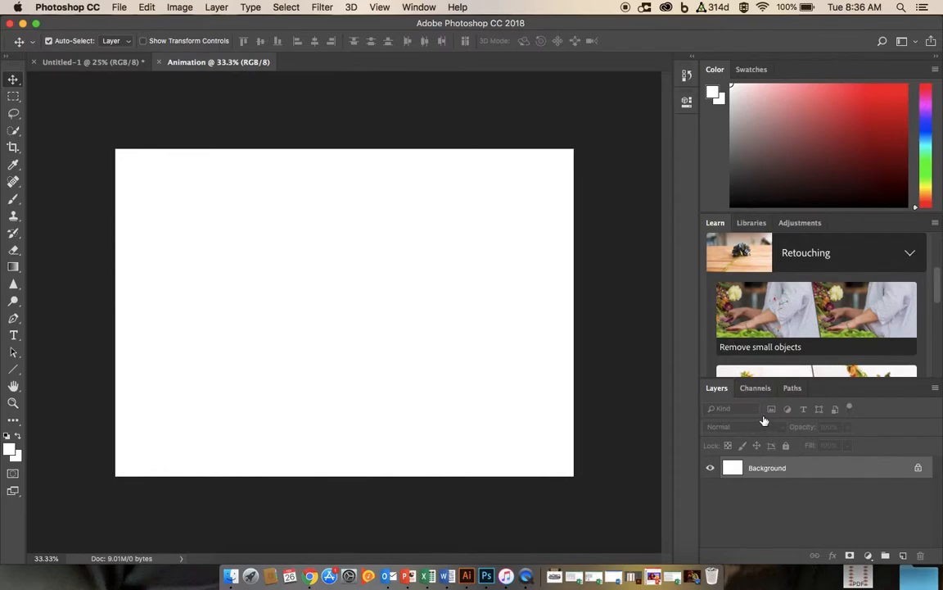
left_click_drag(719, 388, 722, 64)
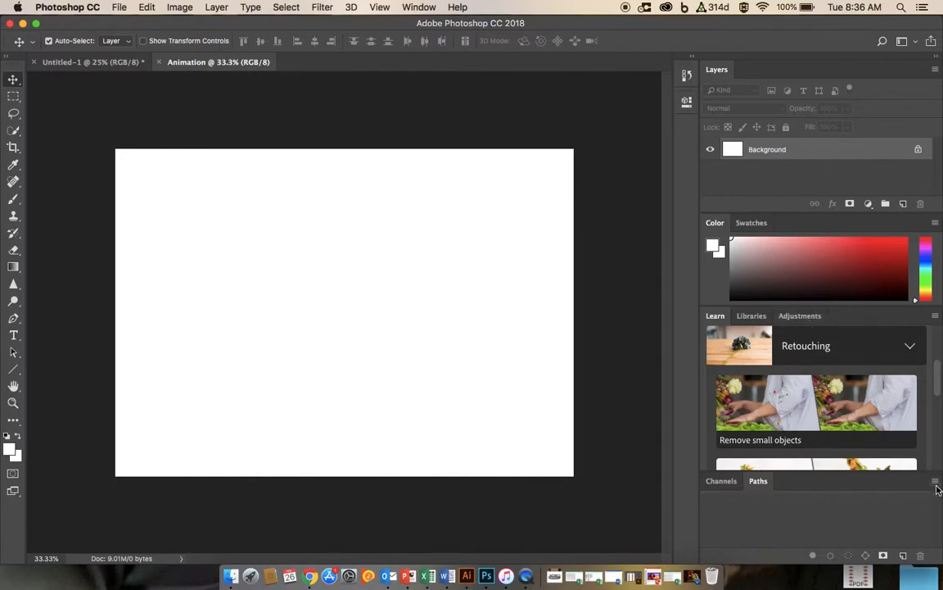
Step: Close the Color and Learn panel tab groups
left_click(935, 222)
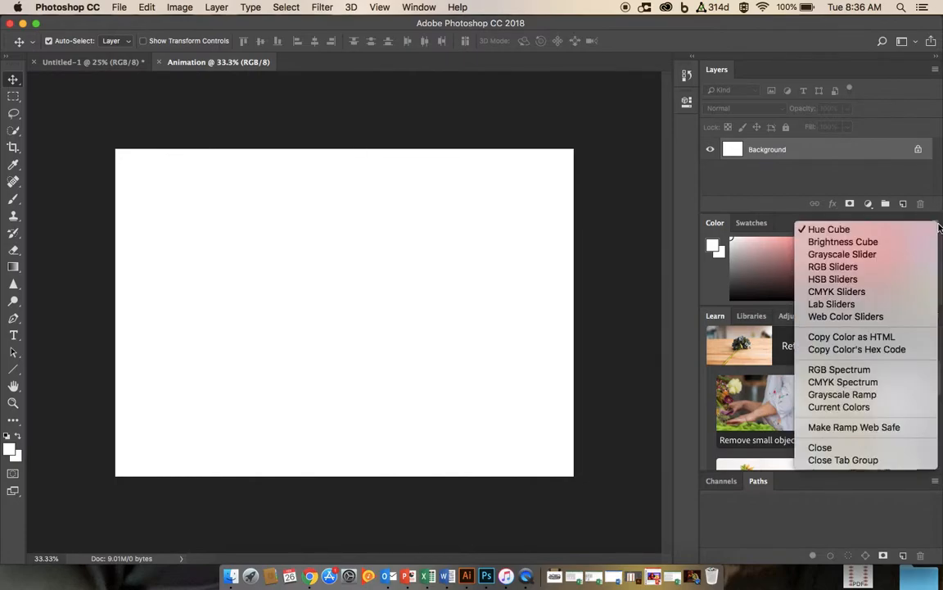
left_click(819, 459)
left_click(935, 223)
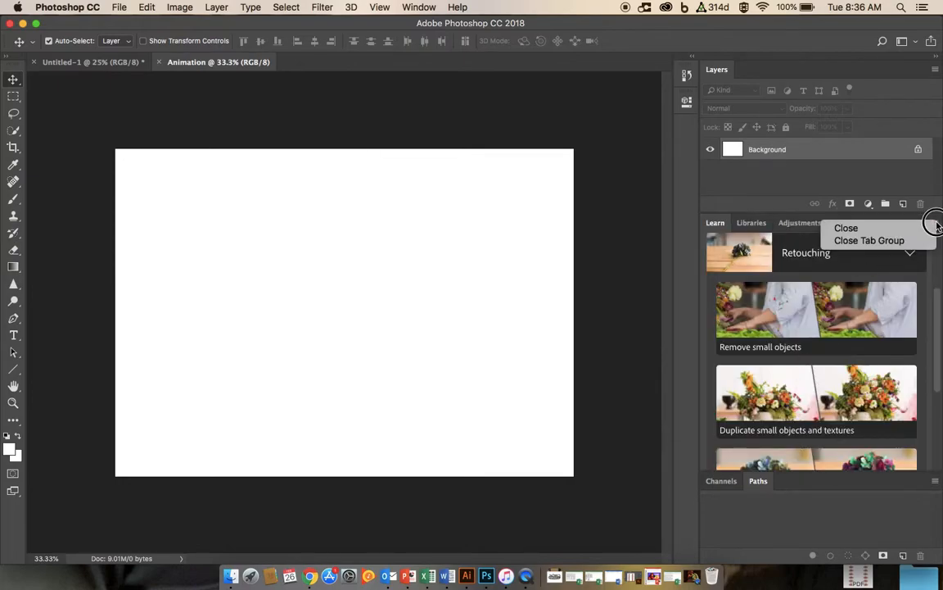
left_click(888, 240)
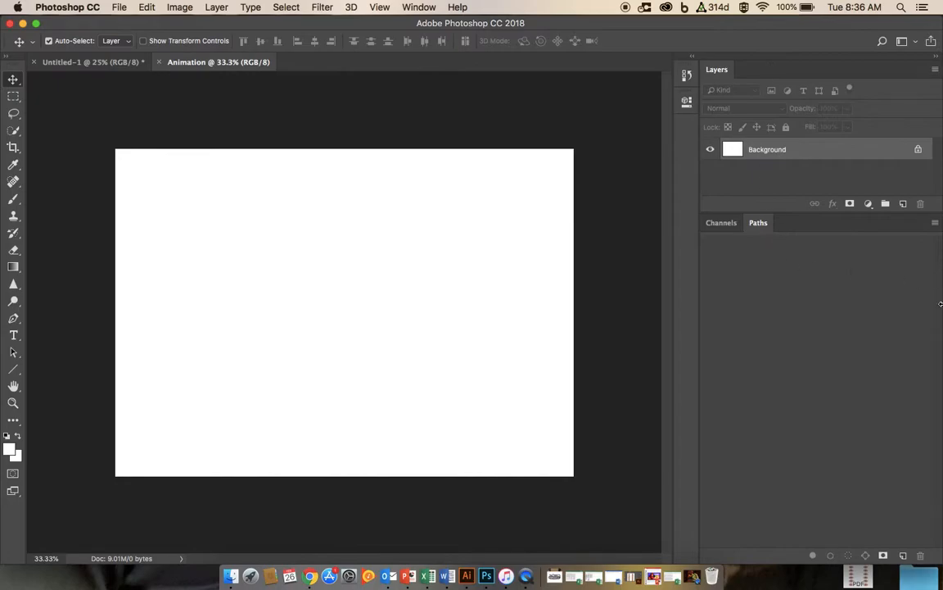
Step: Narrow the Photoshop window to expose the desktop and switch back to the dragon project document
left_click_drag(941, 318, 737, 351)
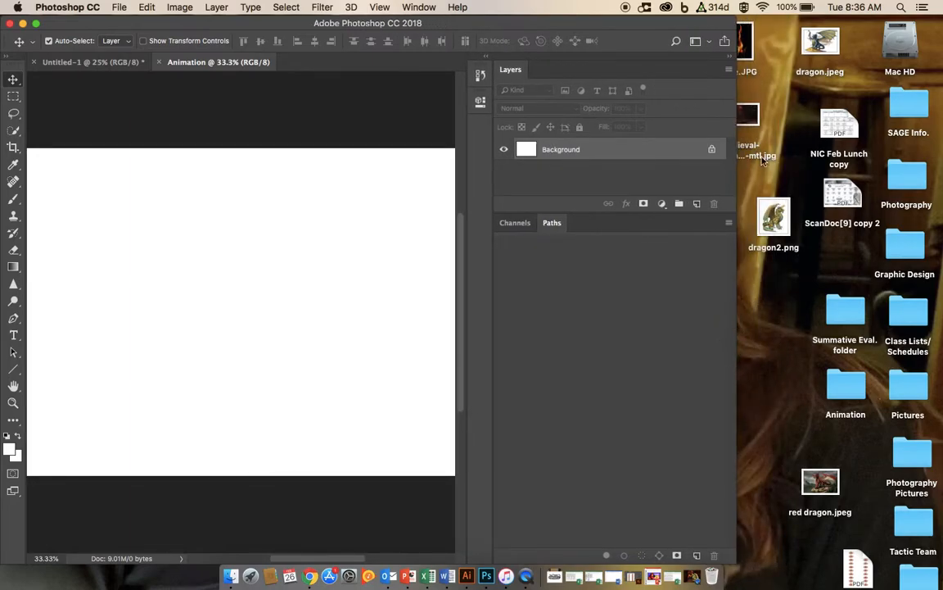
left_click(91, 63)
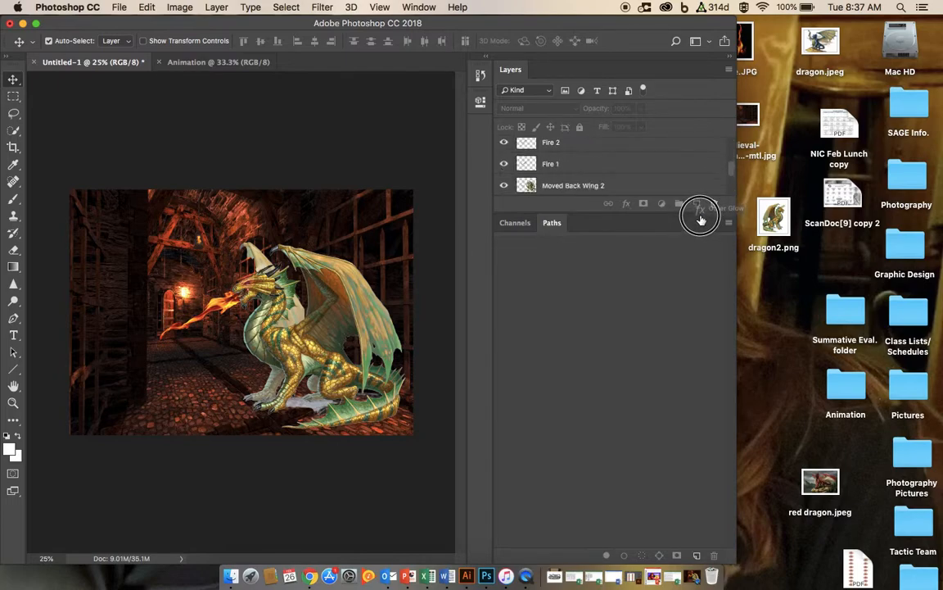
scroll(696, 187, "down", 5)
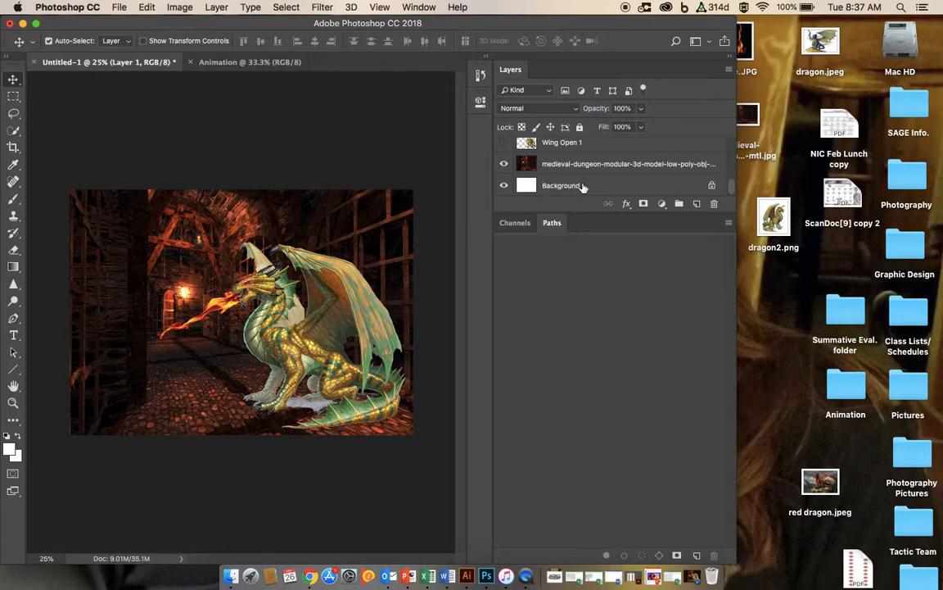
scroll(545, 154, "up", 2)
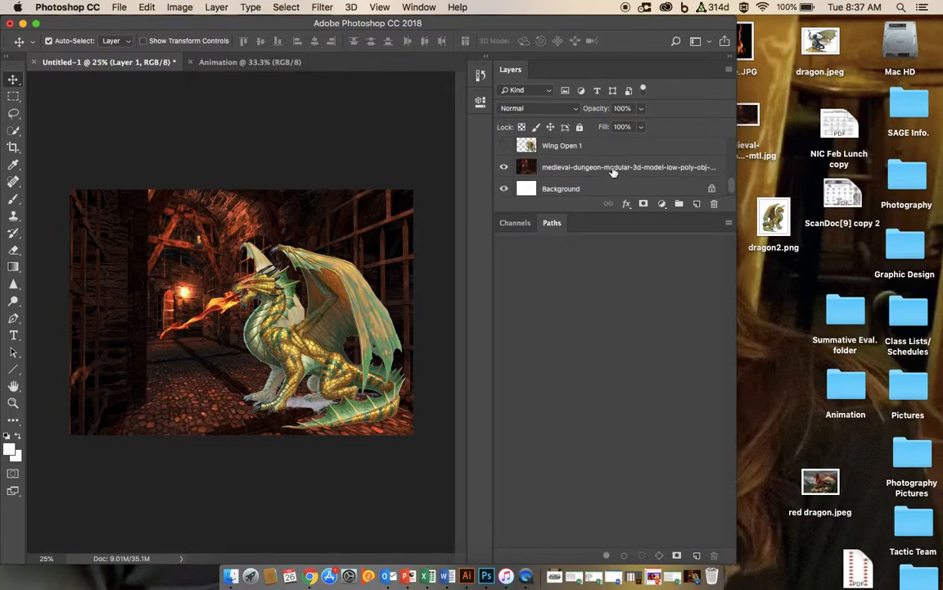
Step: Switch to the Animation document, place dragon2.png from the desktop into it, and widen the Photoshop window
scroll(524, 155, "up", 6)
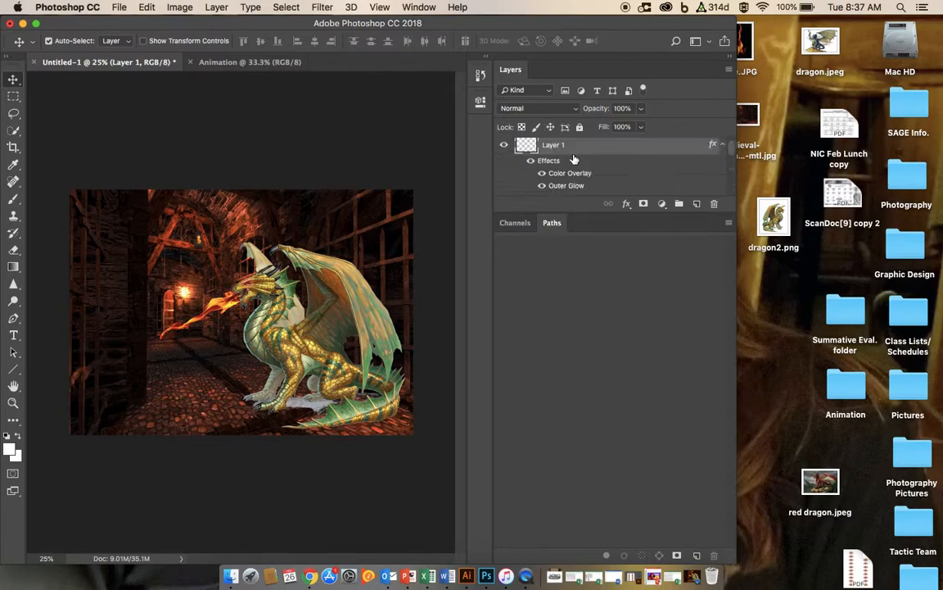
left_click(230, 66)
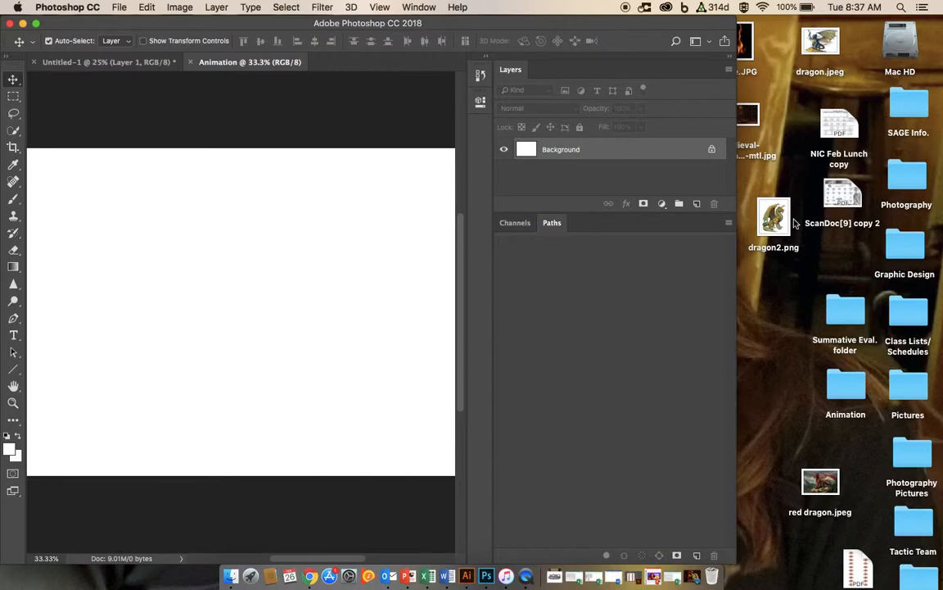
left_click_drag(774, 216, 318, 294)
left_click_drag(736, 283, 893, 271)
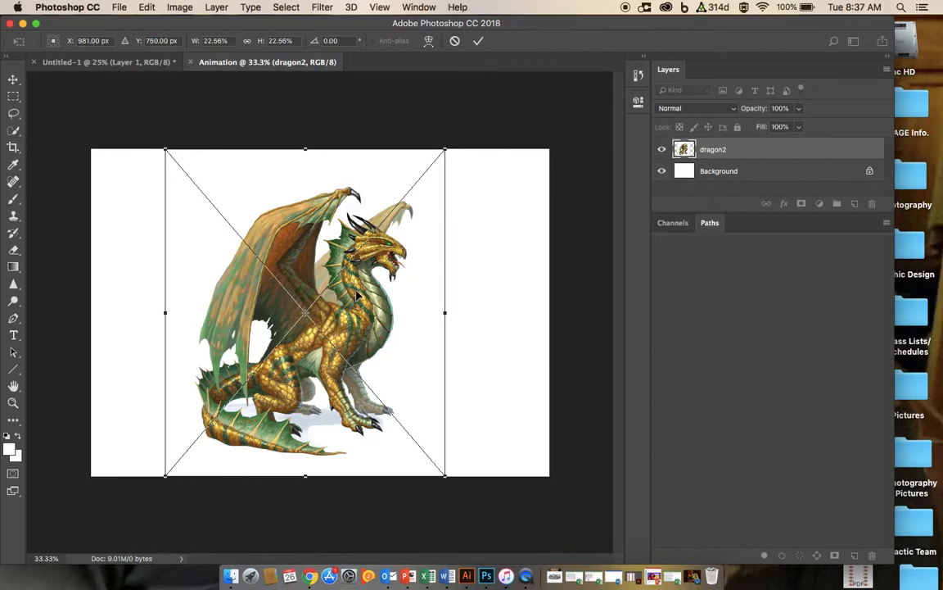
Step: Position the placed dragon slightly left of centre on the canvas and commit the placement
left_click_drag(360, 305, 294, 304)
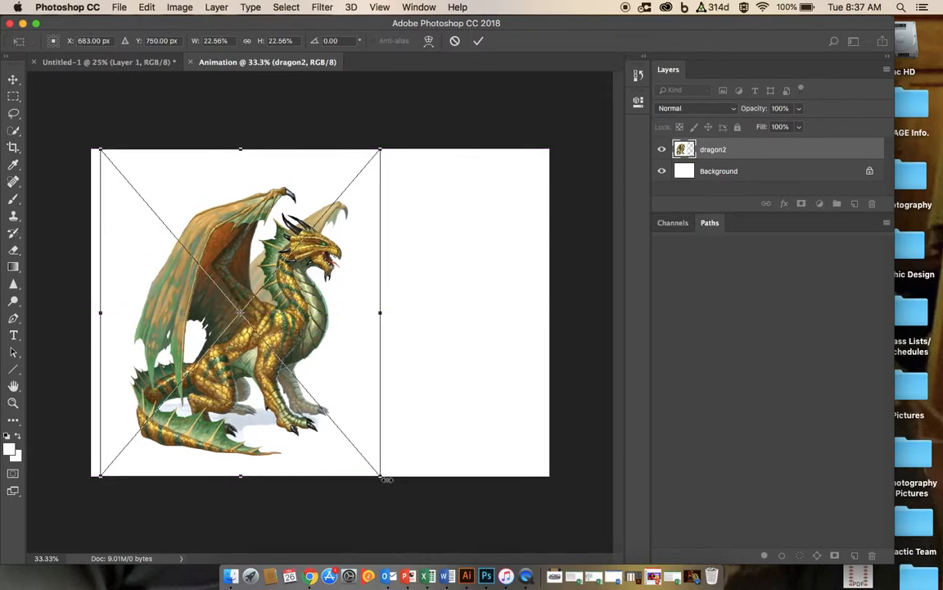
left_click_drag(287, 334, 348, 274)
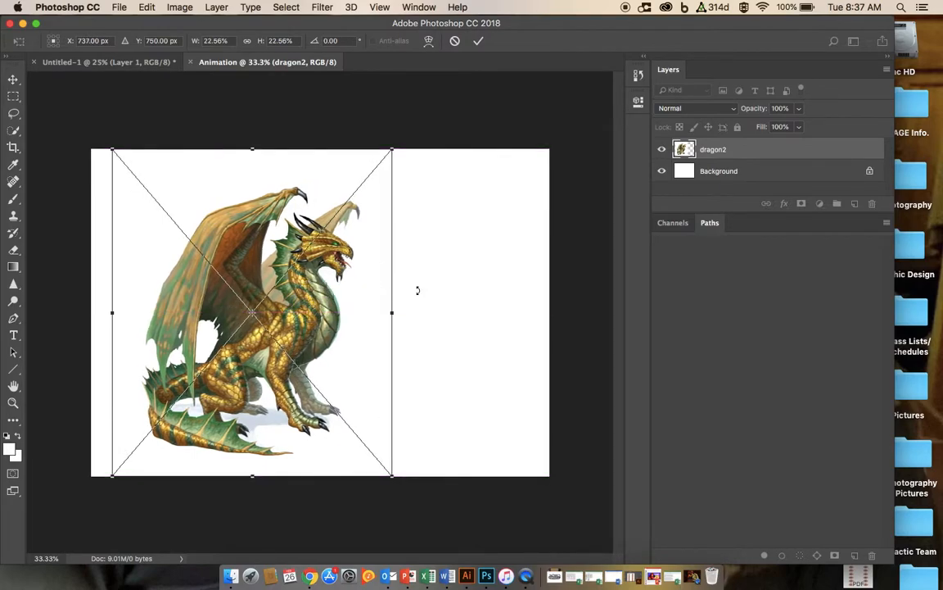
left_click(478, 43)
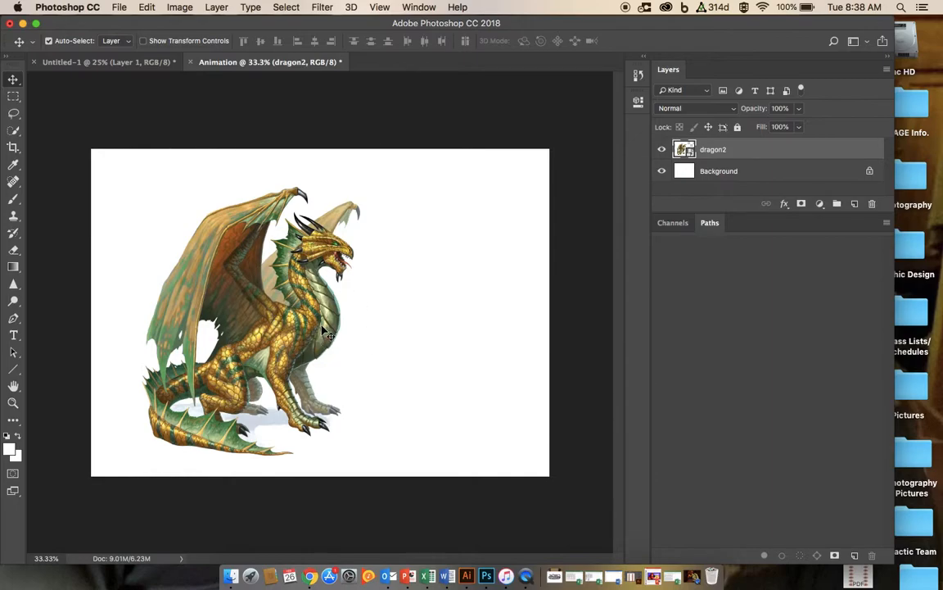
Step: Zoom in to inspect the dragon's pixels, zoom back out, and rasterize the dragon2 layer
key("super+equal")
key("super+equal")
key("super+equal")
key("super+equal")
key("super+equal")
key("super+equal")
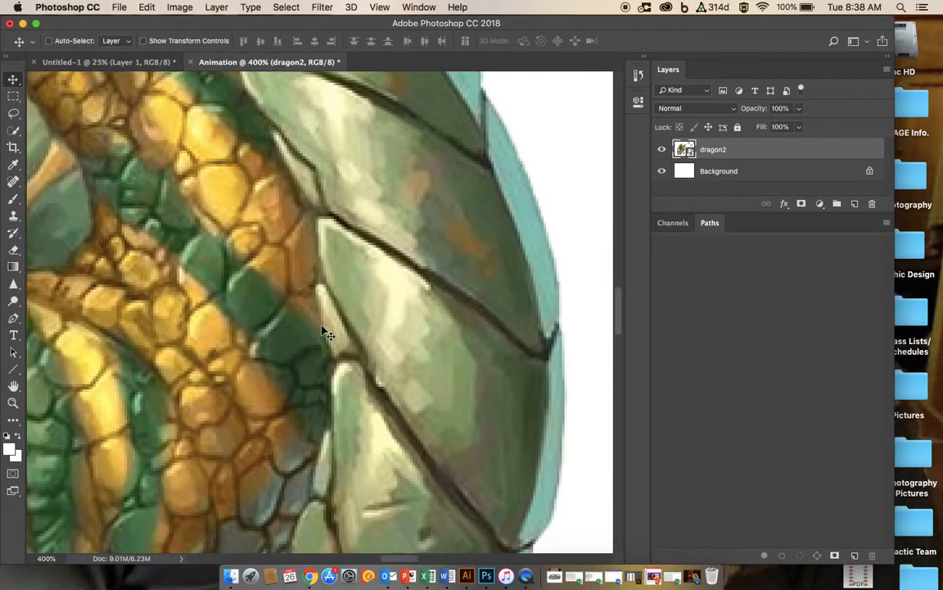
key("super+equal")
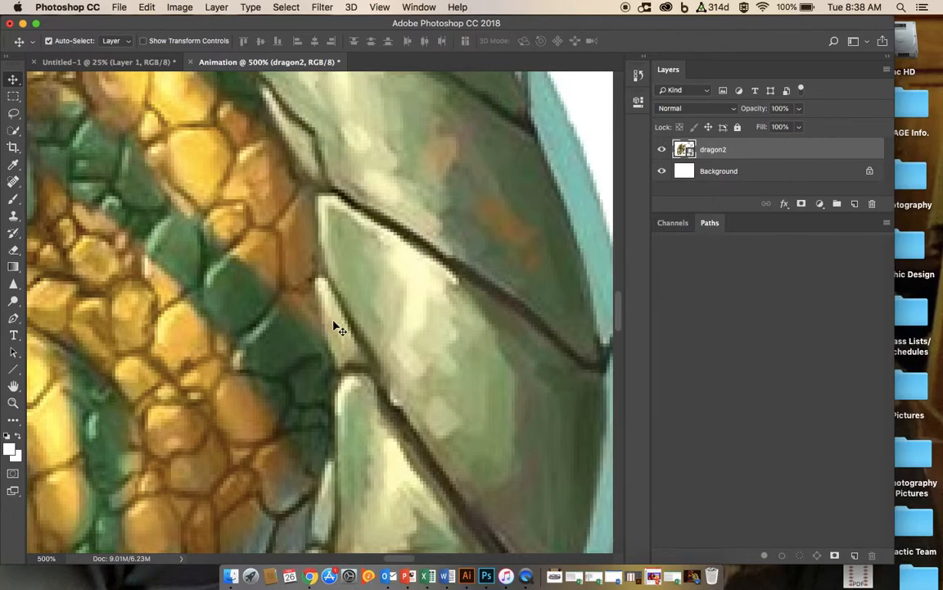
key("super+minus")
key("super+minus")
key("super+minus")
key("super+minus")
key("super+minus")
key("super+minus")
key("super+minus")
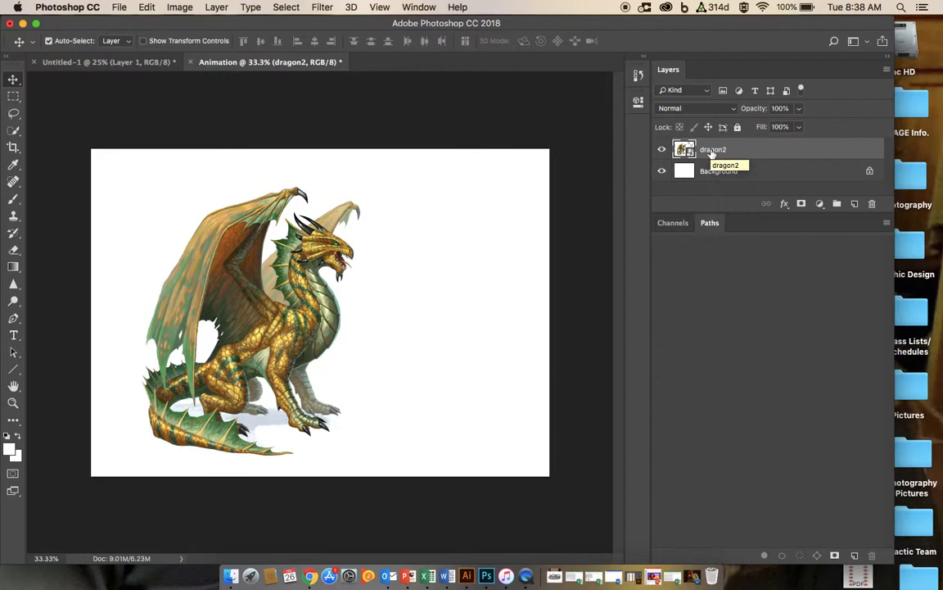
right_click(712, 152)
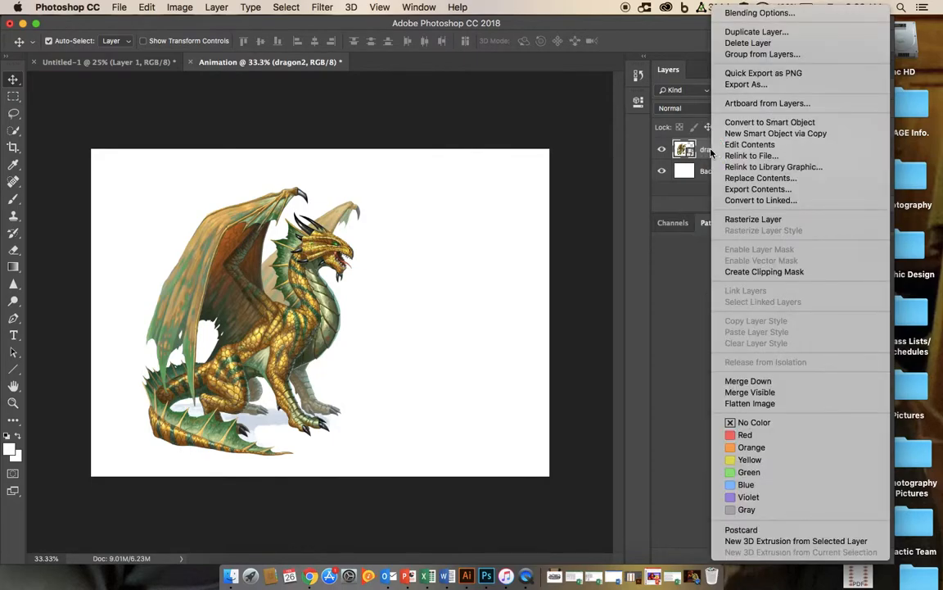
left_click(741, 221)
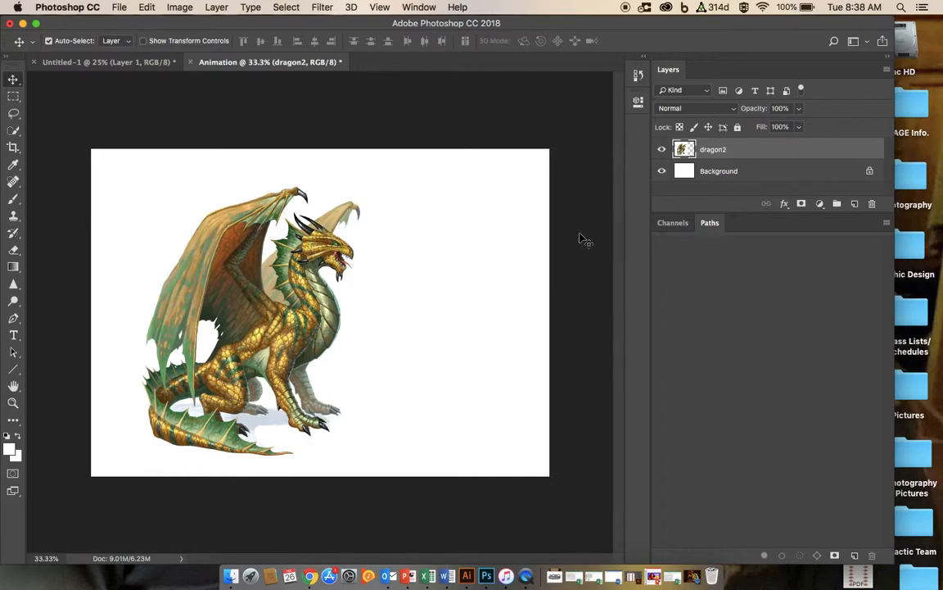
Step: Move the dragon right toward the canvas centre, comparing its placement with the dungeon composition in Untitled-1
left_click_drag(328, 263, 360, 259)
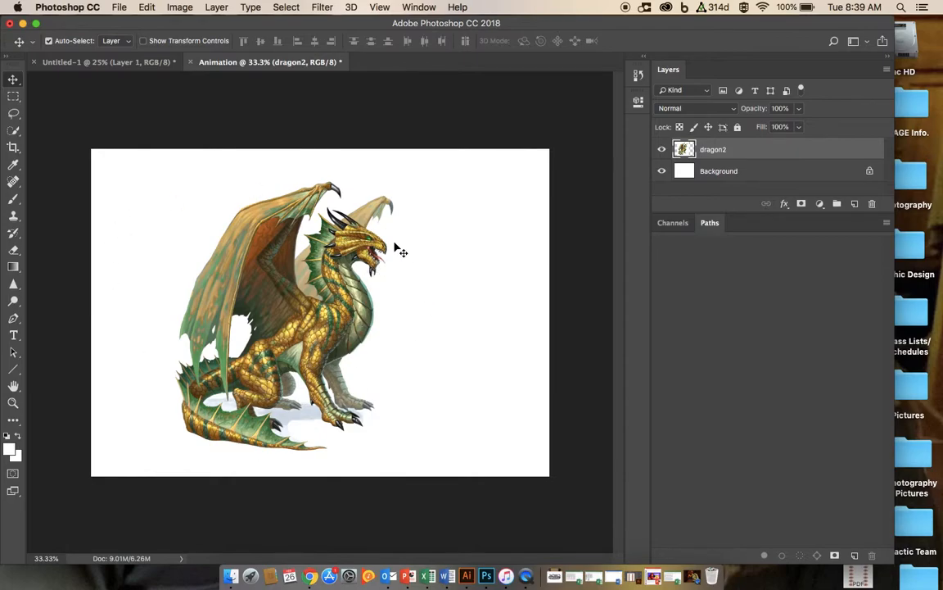
left_click(144, 63)
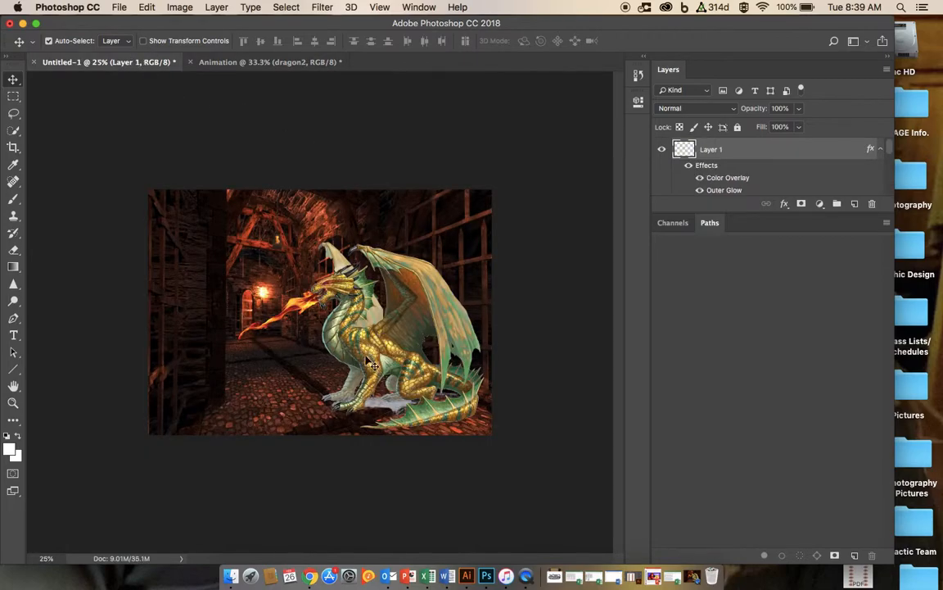
left_click(274, 63)
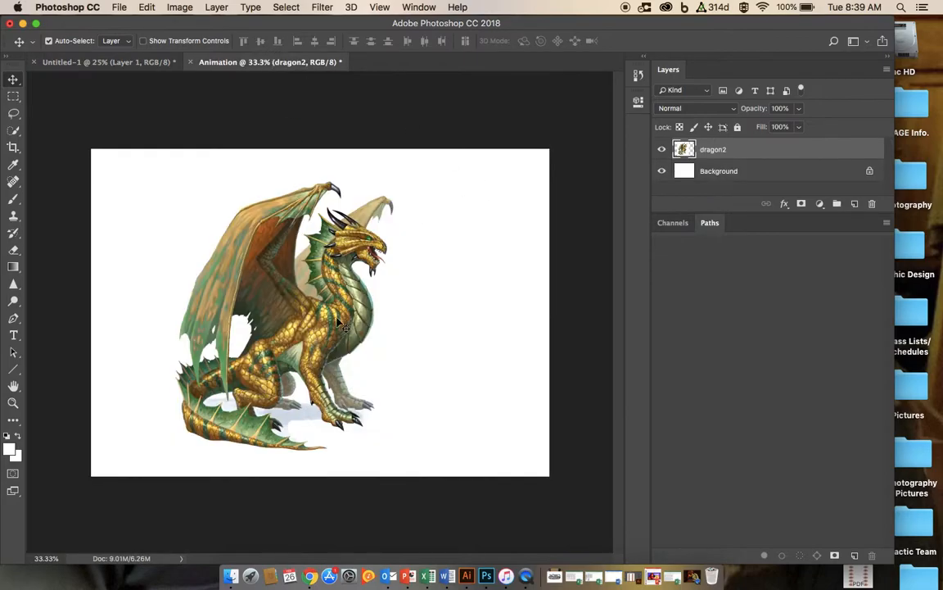
left_click_drag(336, 307, 401, 319)
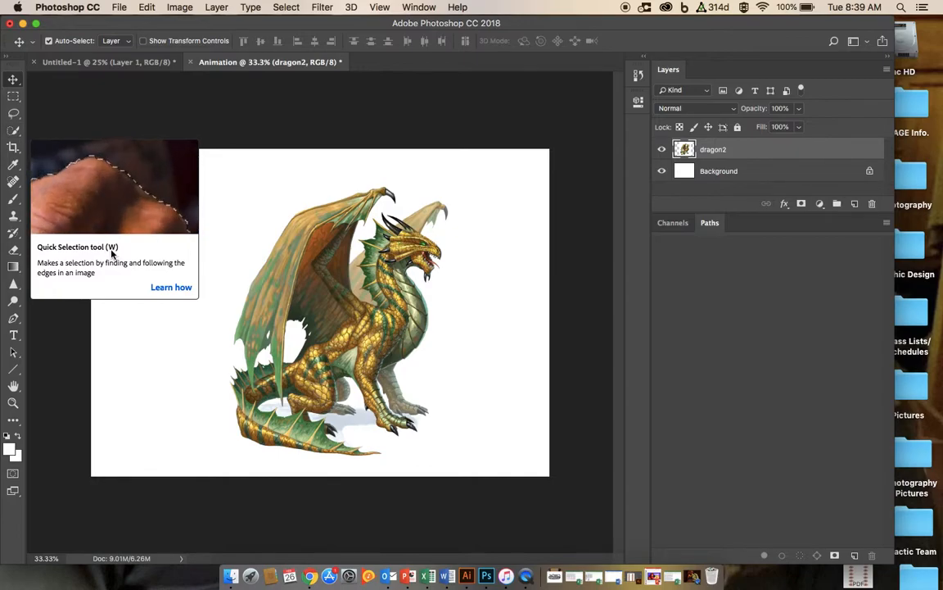
Step: Select the dragon with the Quick Selection tool using a 20 px brush
left_click(18, 133)
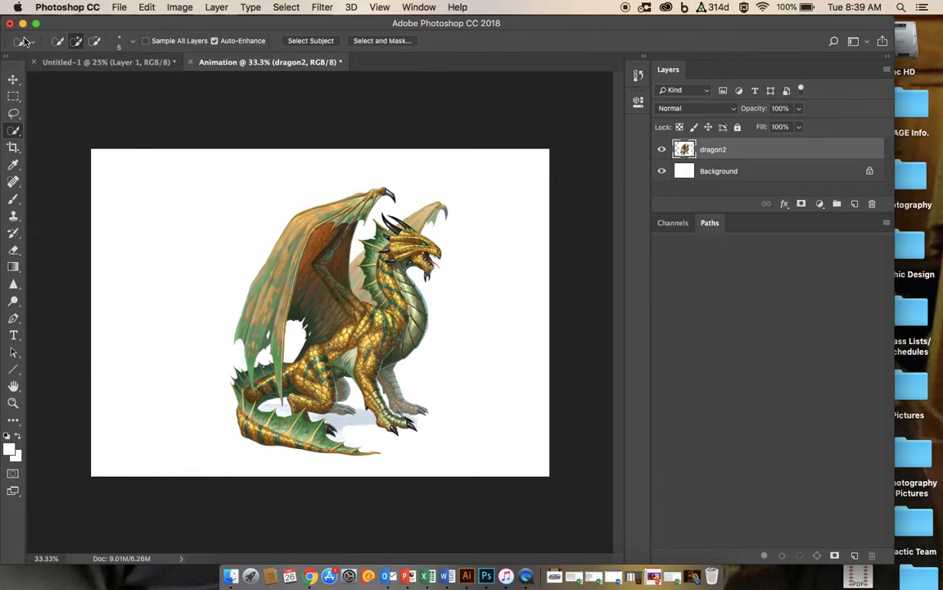
left_click(133, 45)
left_click(68, 76)
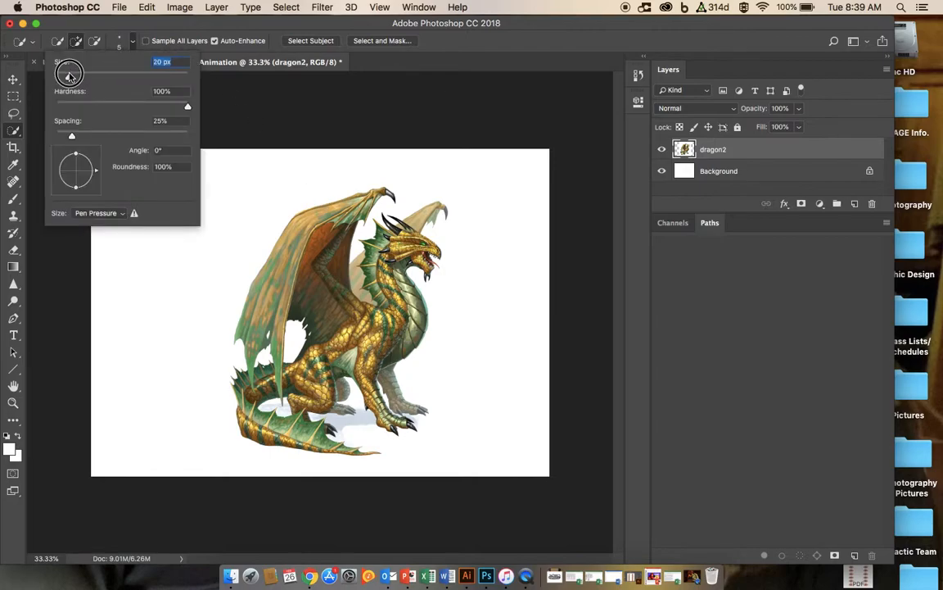
left_click(324, 215)
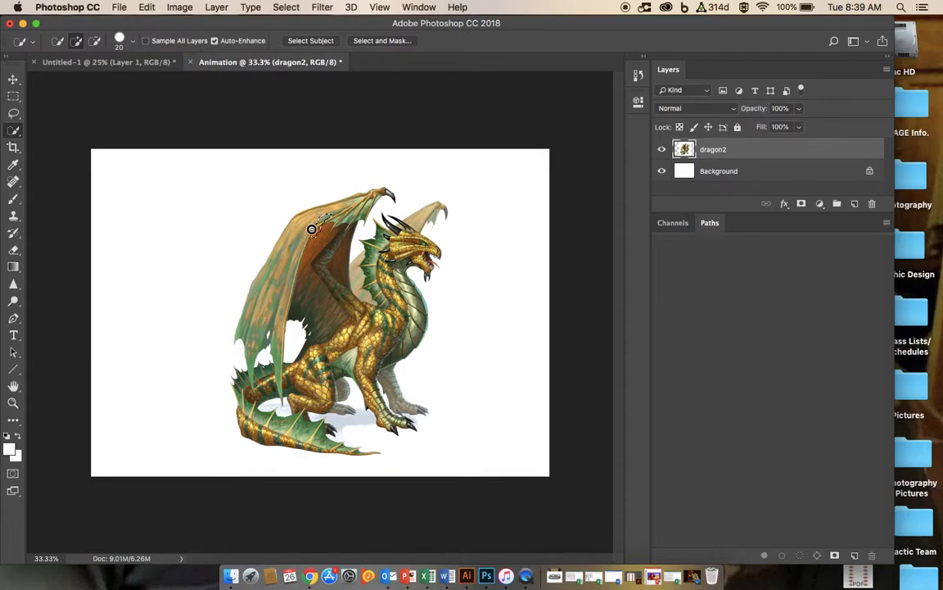
mouse_move(303, 226)
left_mouse_down()
mouse_move(369, 199)
mouse_move(341, 175)
mouse_move(297, 200)
mouse_move(287, 250)
mouse_move(332, 312)
mouse_move(299, 305)
mouse_move(295, 266)
mouse_move(276, 292)
mouse_move(290, 275)
mouse_move(275, 350)
mouse_move(310, 408)
mouse_move(294, 361)
mouse_move(307, 364)
mouse_move(307, 336)
mouse_move(364, 344)
mouse_move(332, 352)
mouse_move(349, 383)
mouse_move(383, 398)
mouse_move(348, 344)
mouse_move(369, 315)
mouse_move(402, 297)
mouse_move(352, 245)
mouse_move(338, 258)
mouse_move(364, 284)
left_mouse_up()
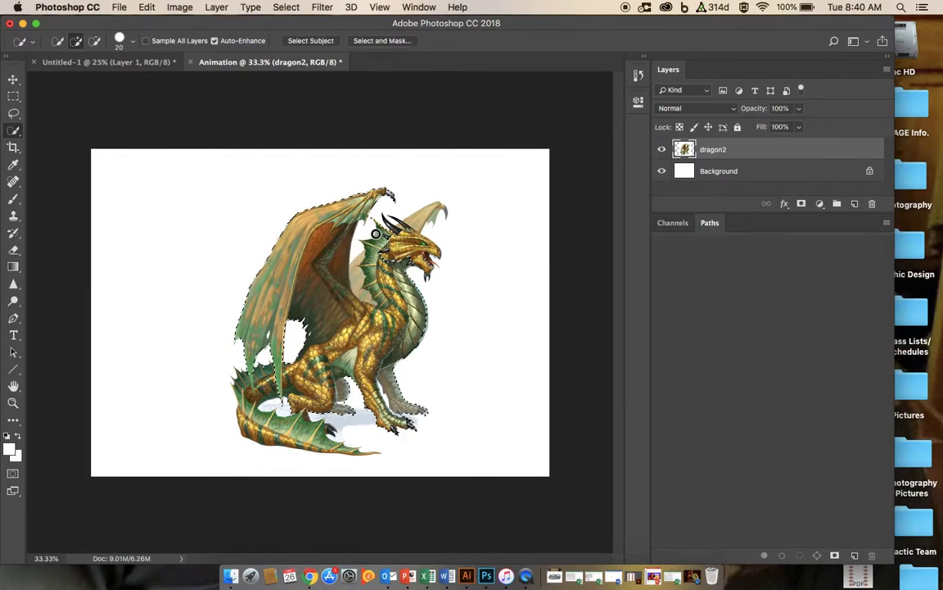
left_click_drag(417, 248, 412, 223)
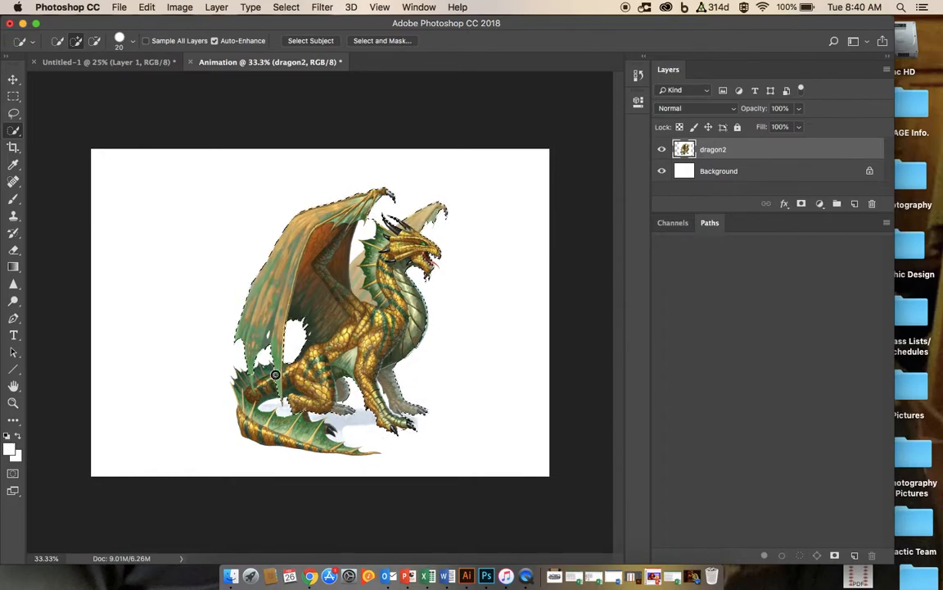
mouse_move(251, 399)
left_mouse_down()
mouse_move(270, 425)
mouse_move(358, 454)
left_mouse_up()
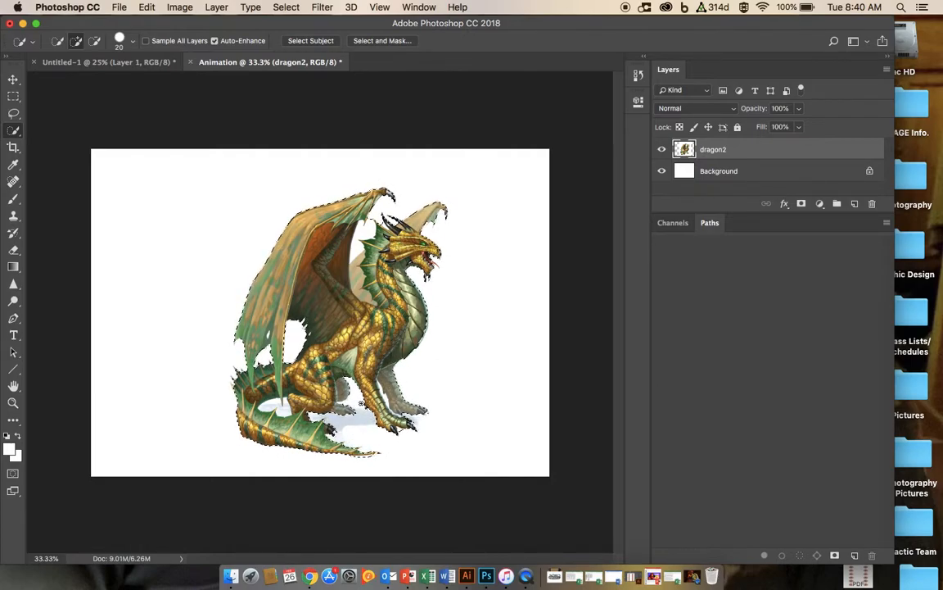
Step: Subtract the white gap between the dragon's tail and leg from the selection
key("super+equal")
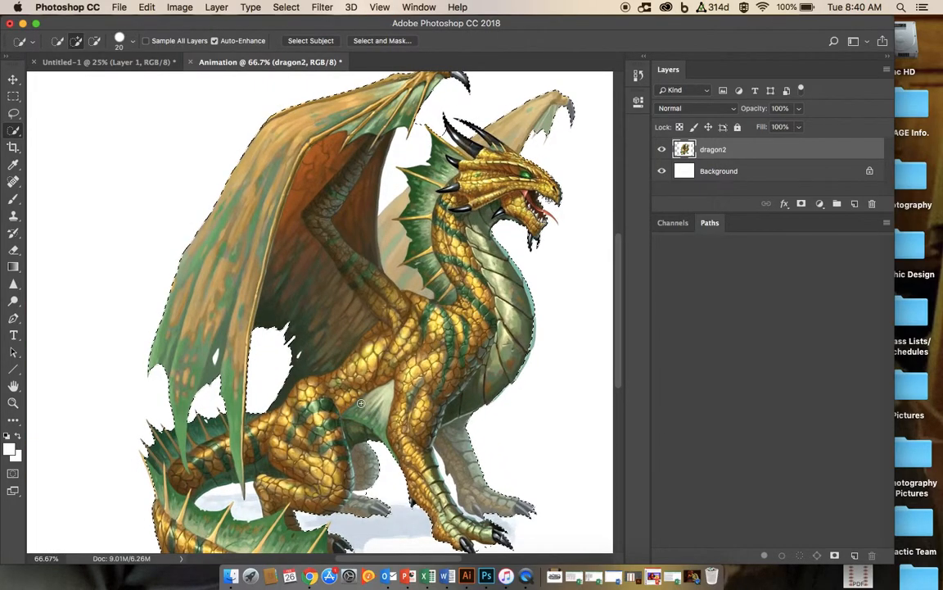
scroll(284, 436, "down", 2)
scroll(284, 435, "down", 3)
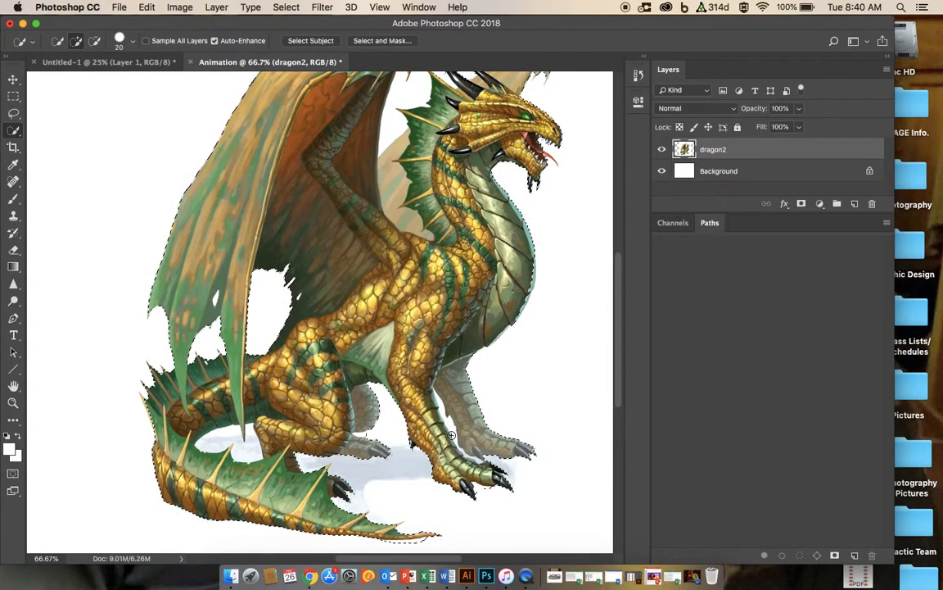
scroll(403, 405, "up", 3)
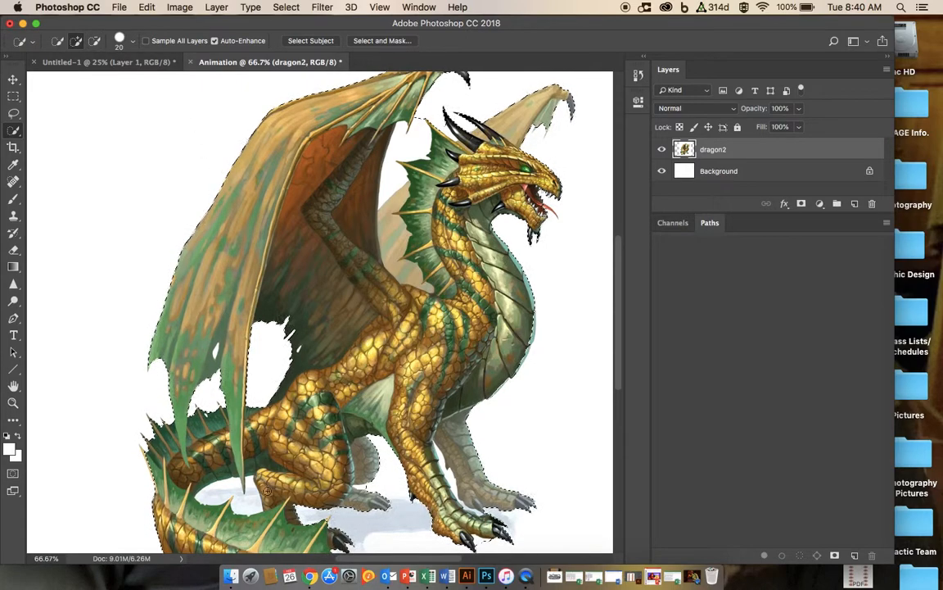
key("alt")
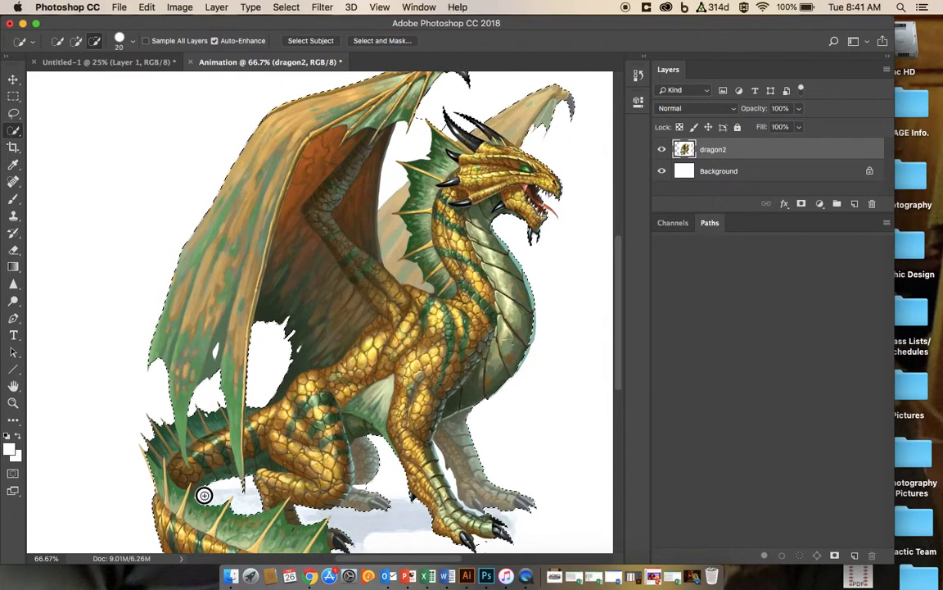
left_click_drag(204, 495, 252, 491)
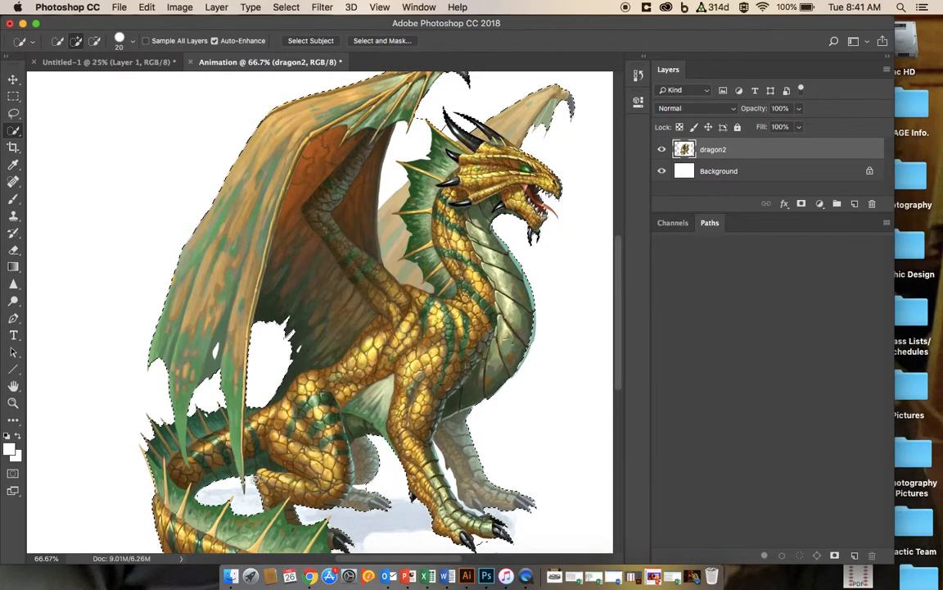
Step: Reduce the Quick Selection brush to 10 px and refine the selection around the wing tip, tail spike and hind leg
key("super+plus")
key("super+plus")
scroll(255, 480, "down", 10)
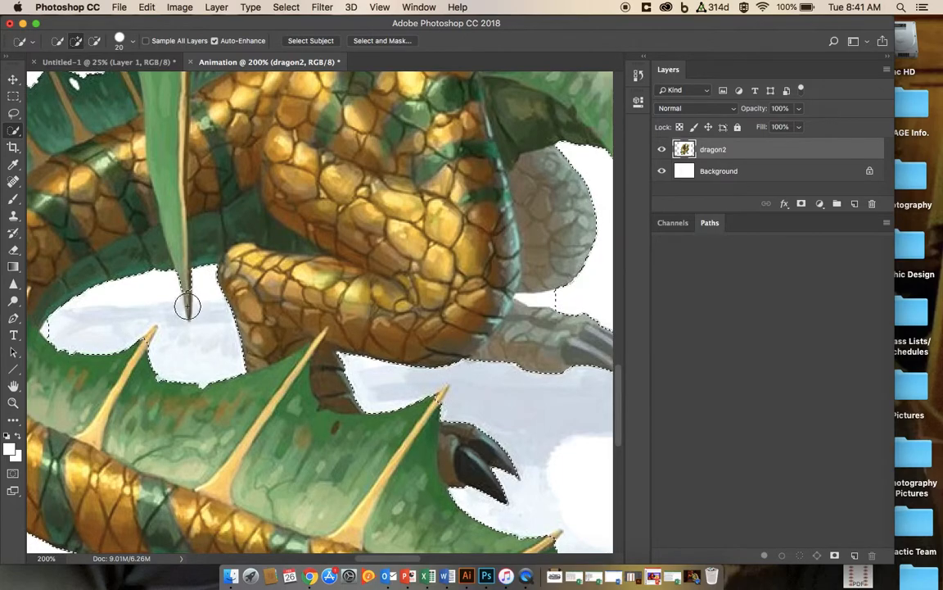
left_click(132, 37)
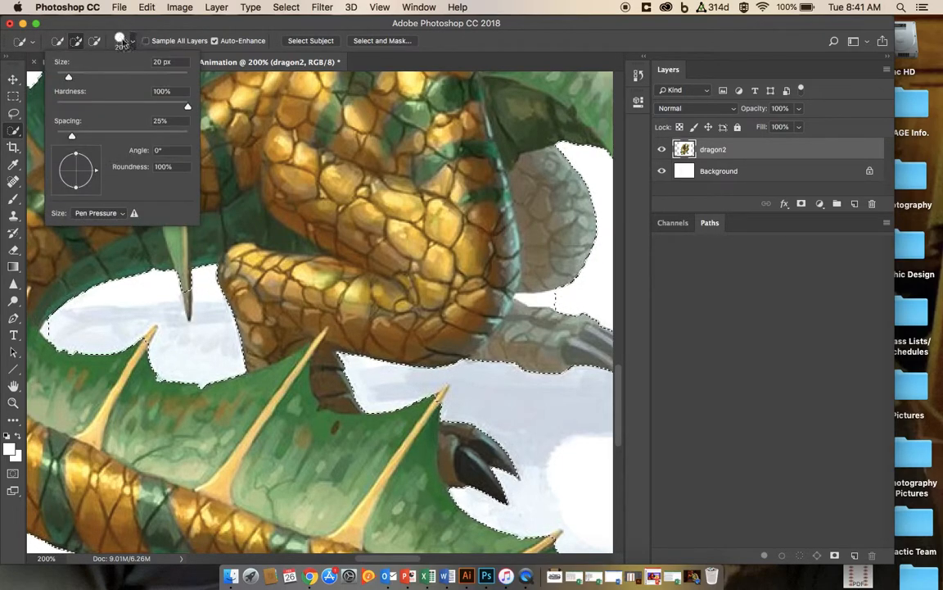
left_click_drag(59, 77, 58, 77)
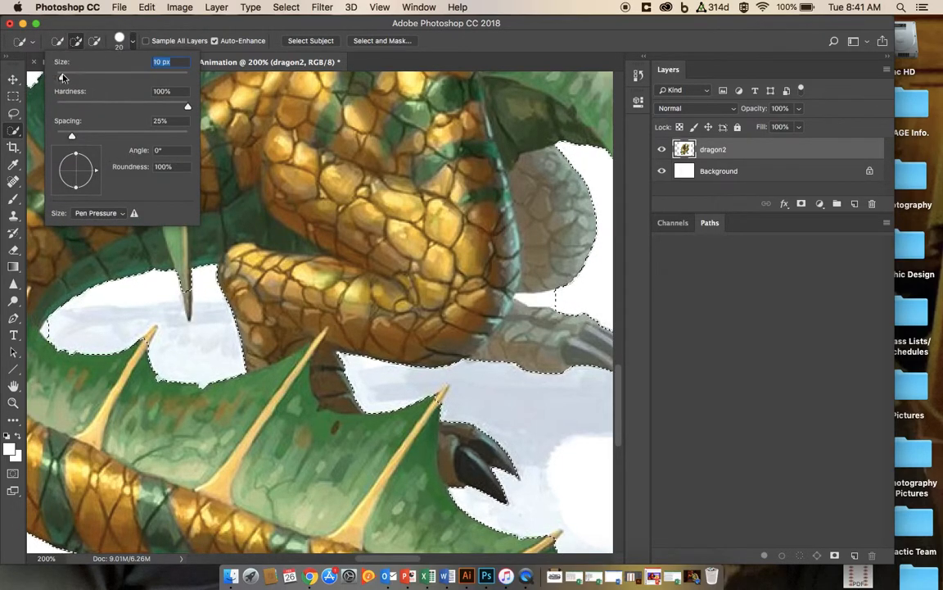
left_click(188, 293)
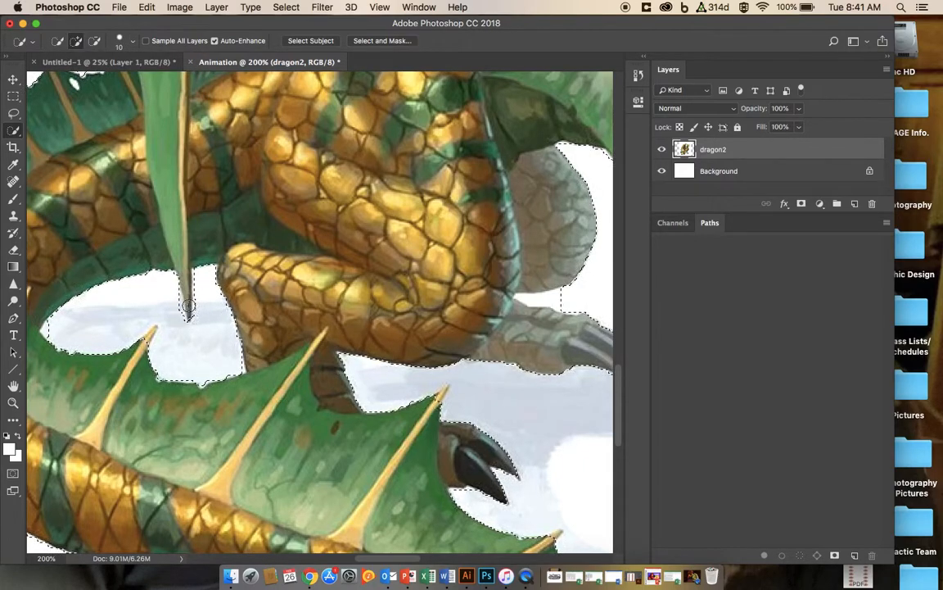
left_click(176, 326, "alt")
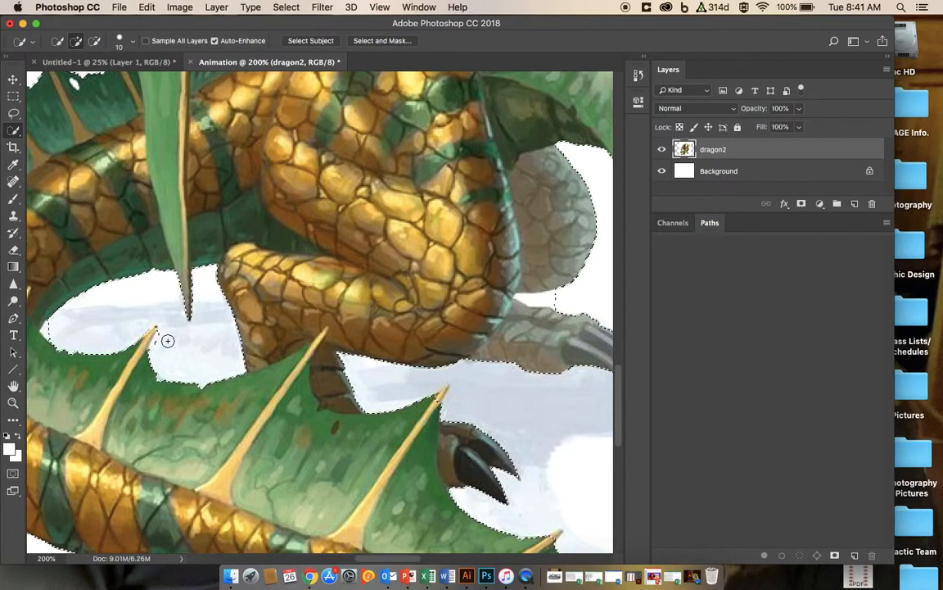
left_click(163, 340, "alt")
left_click(554, 297, "alt")
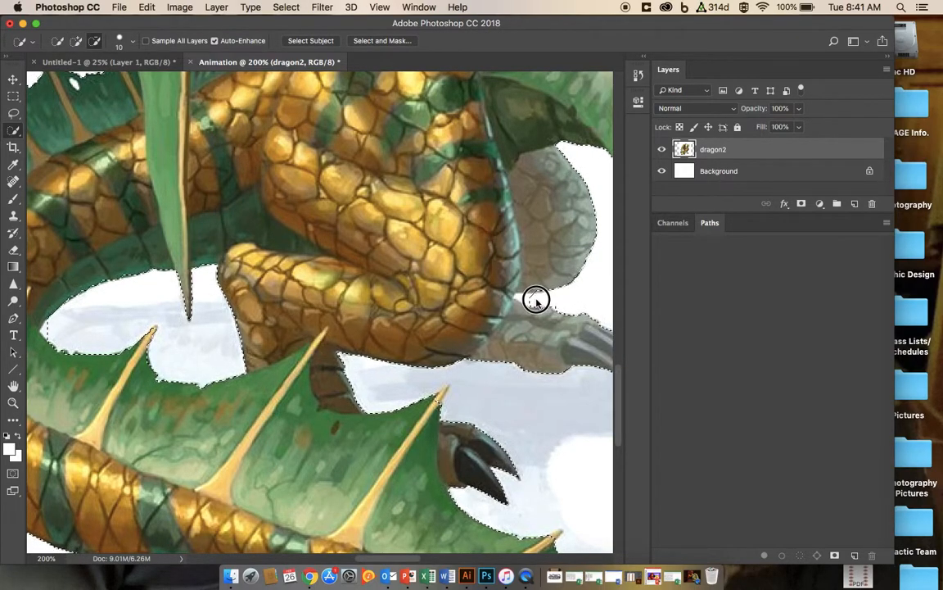
Step: Subtract the white background between the wing and the horns from the dragon selection
scroll(568, 306, "up", 3)
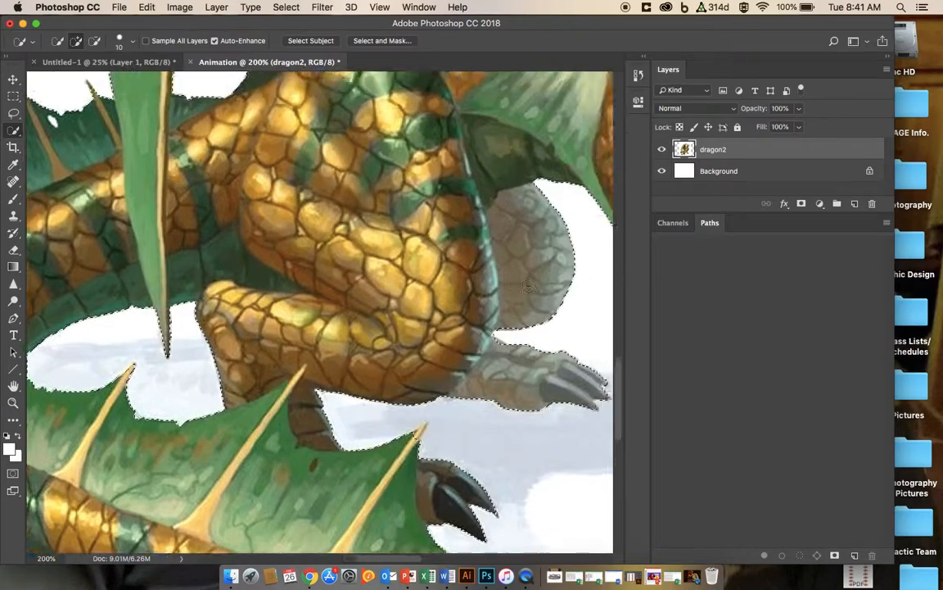
scroll(516, 270, "up", 5)
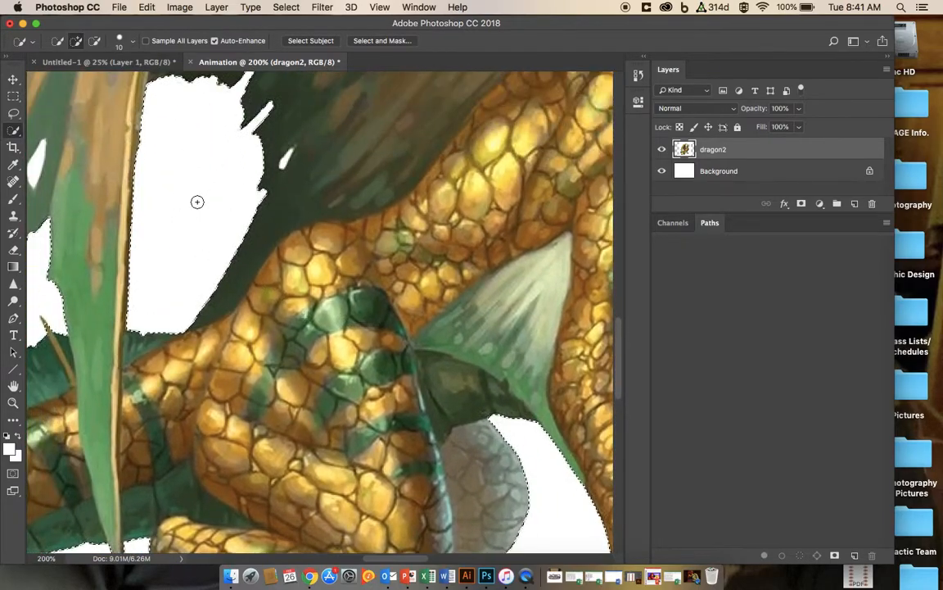
scroll(245, 195, "right", 10)
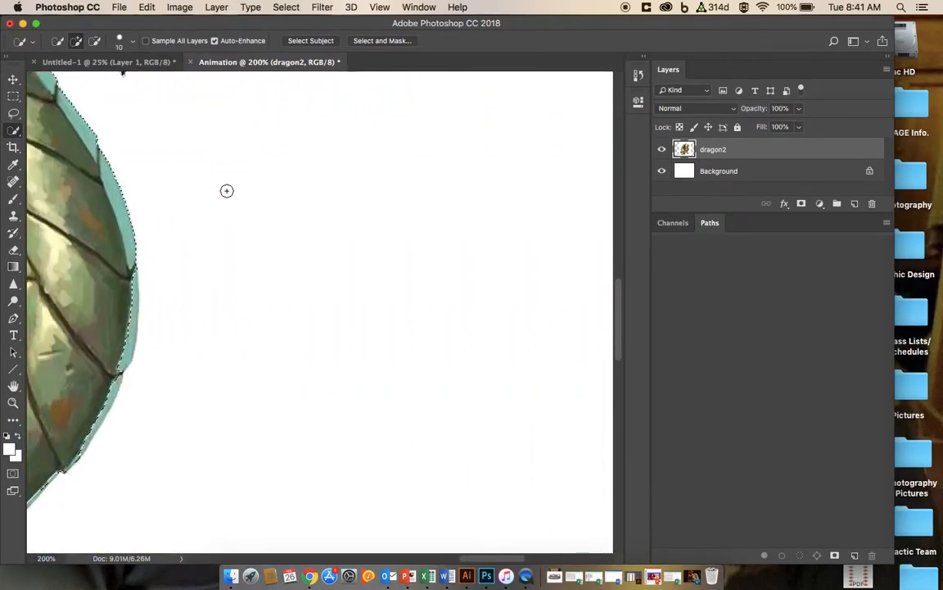
scroll(227, 191, "left", 15)
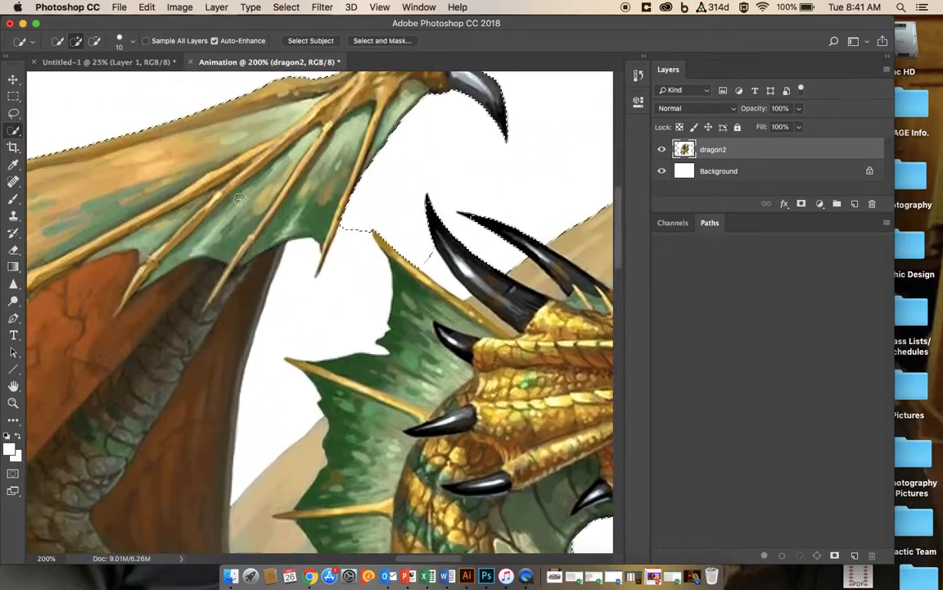
mouse_move(307, 263)
left_mouse_down()
mouse_move(297, 277)
mouse_move(306, 291)
mouse_move(332, 275)
mouse_move(361, 305)
mouse_move(375, 348)
mouse_move(380, 329)
left_mouse_up()
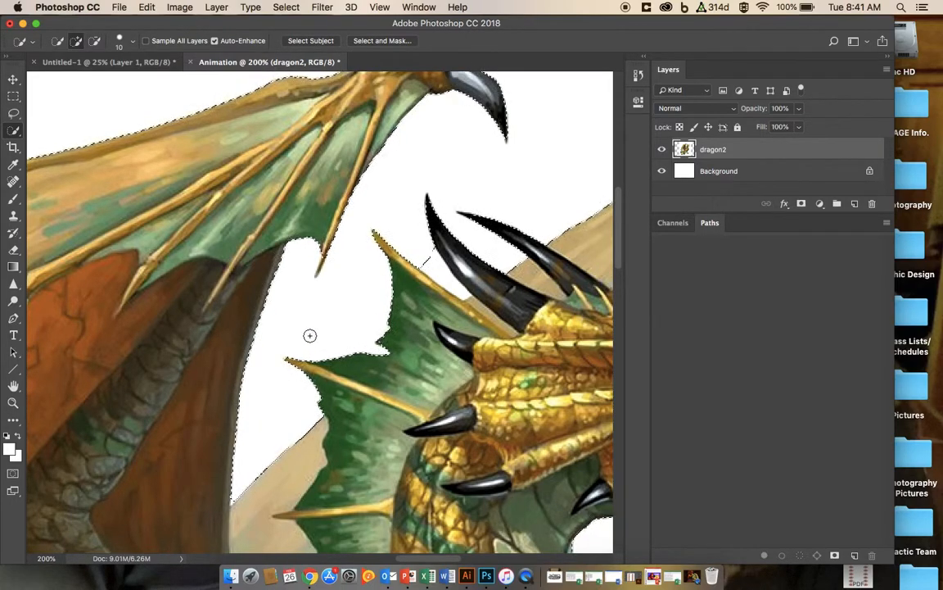
key("alt")
left_click_drag(427, 258, 466, 295)
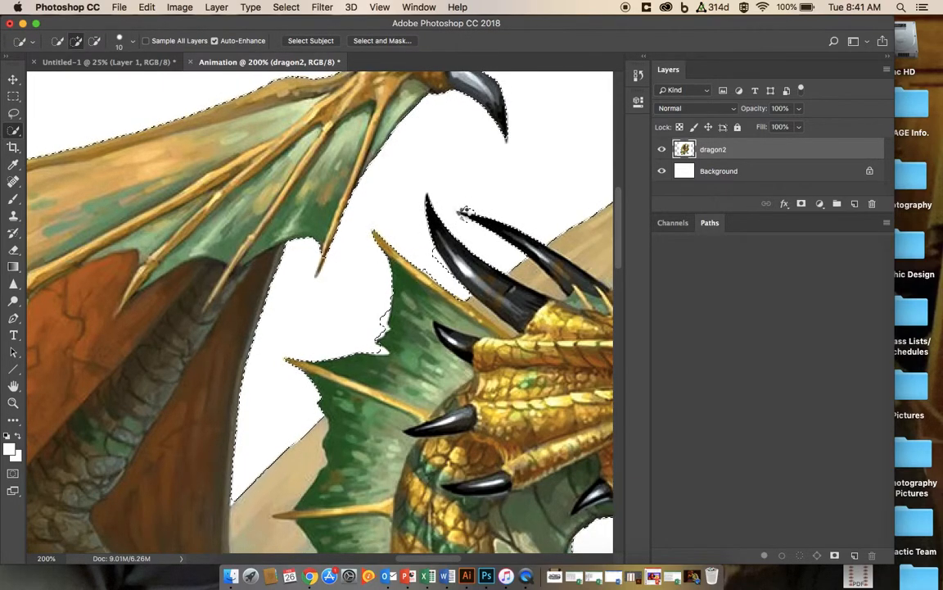
left_click_drag(462, 222, 516, 257)
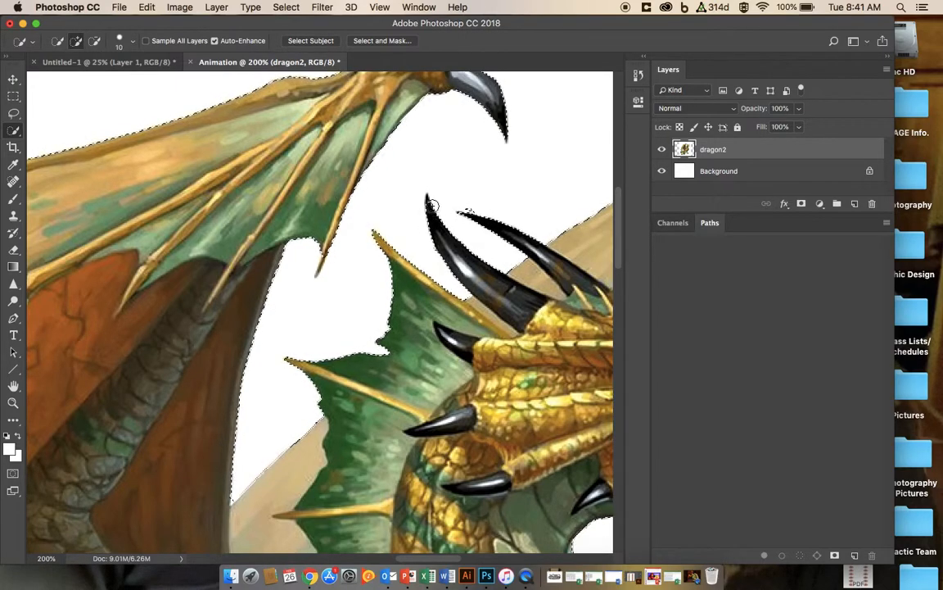
left_click_drag(429, 200, 434, 212)
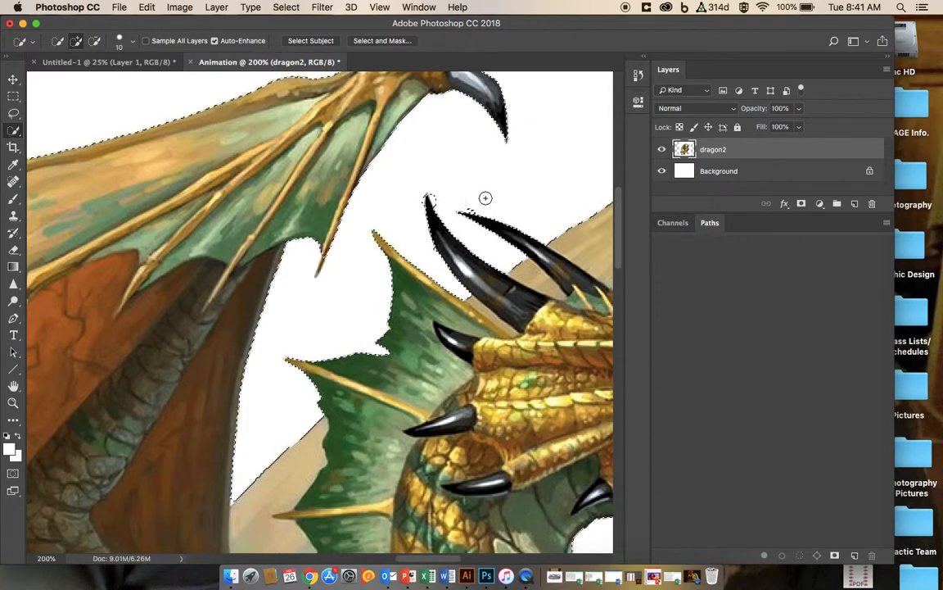
key("alt")
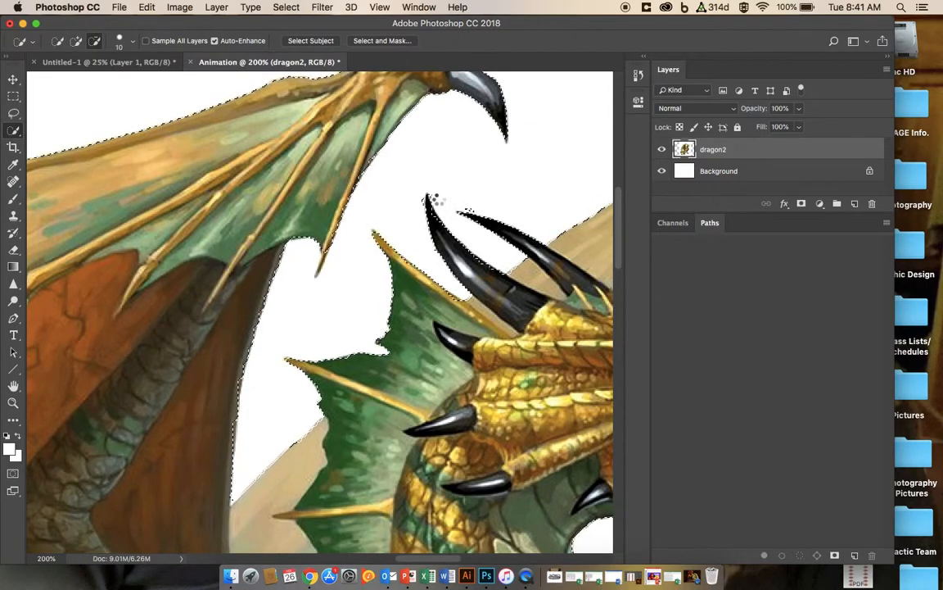
key("alt")
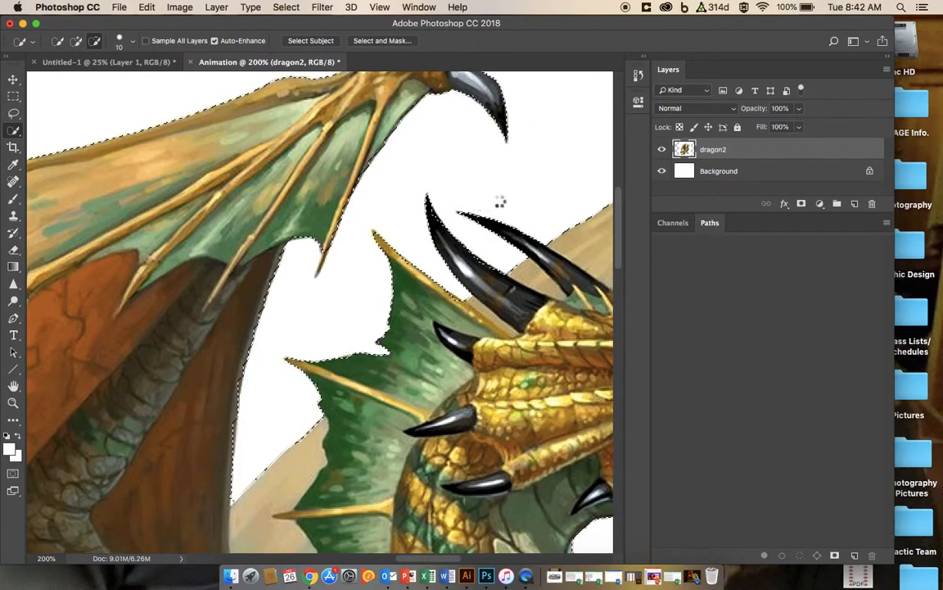
Step: Zoom out and add the far wing tip to the selection
key("super+minus")
key("super+minus")
key("super+minus")
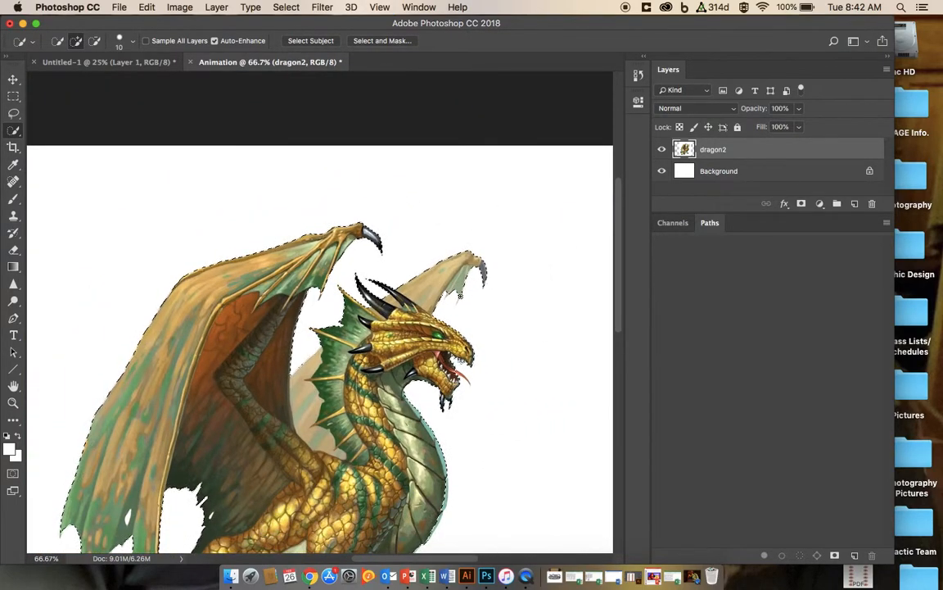
left_click(459, 299)
key("super+minus")
key("super+minus")
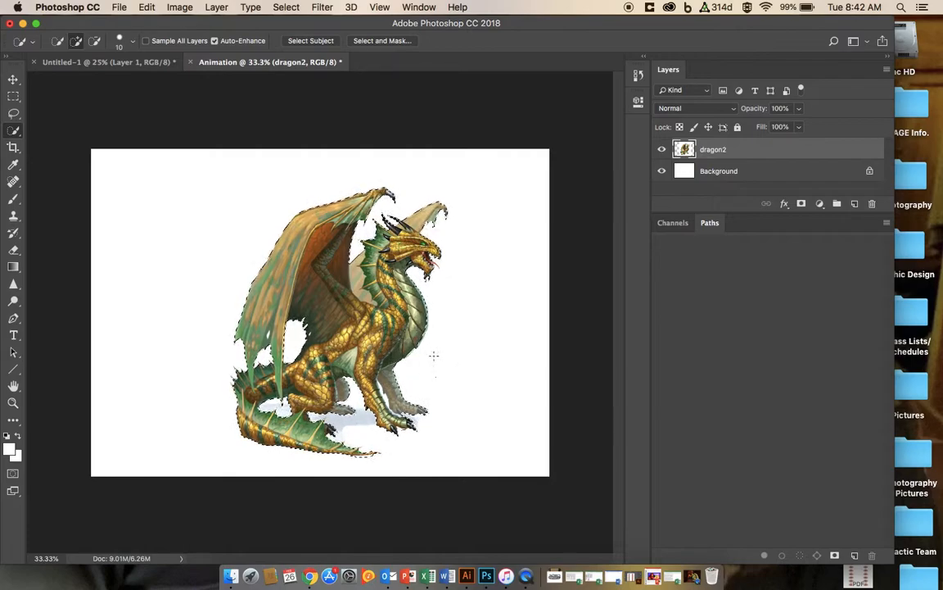
Step: Invert the selection to delete the white surroundings from the dragon layer, and deselect
left_click(292, 6)
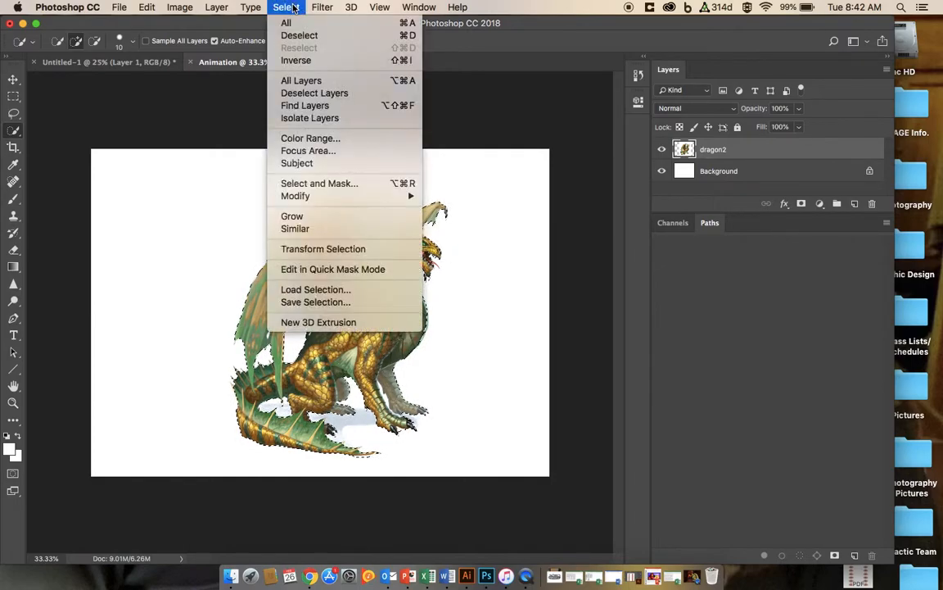
left_click(299, 60)
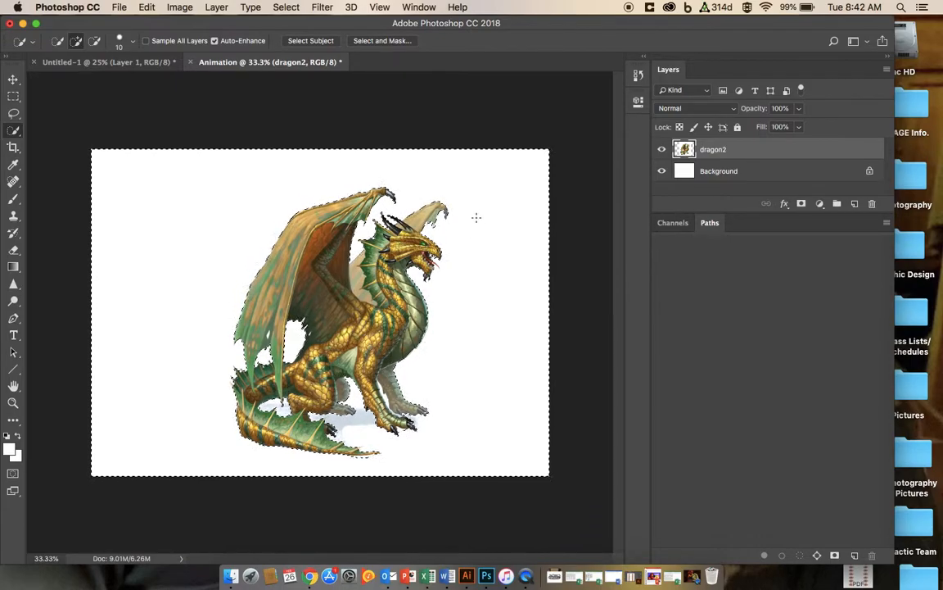
key("super+d")
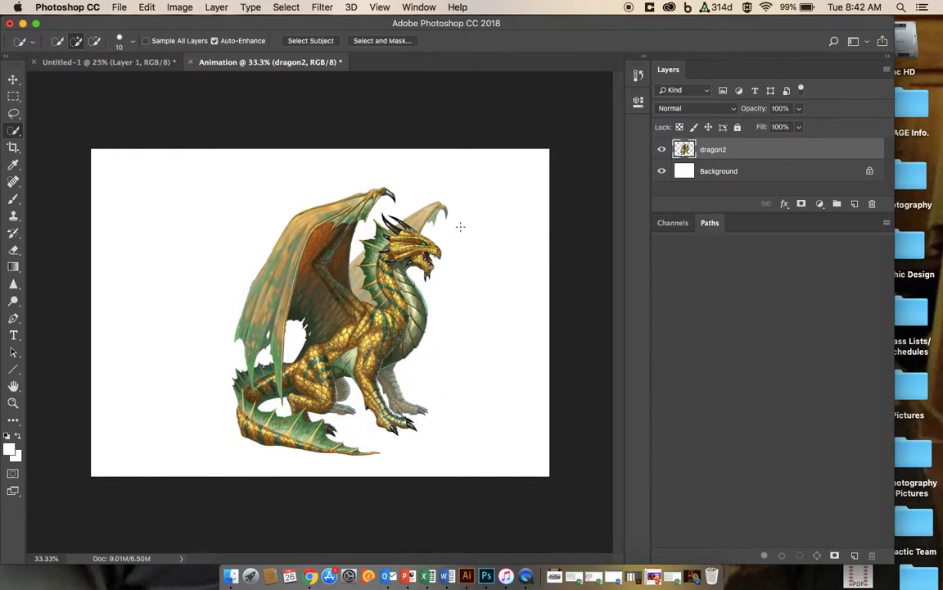
Step: Move the dragon slightly down with the Move tool
left_click(13, 81)
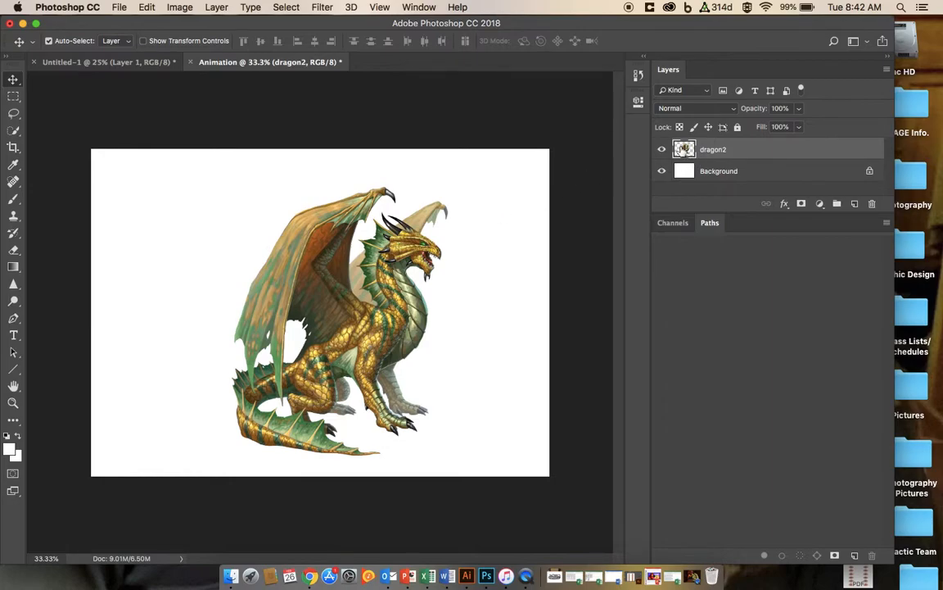
left_click_drag(397, 266, 404, 312)
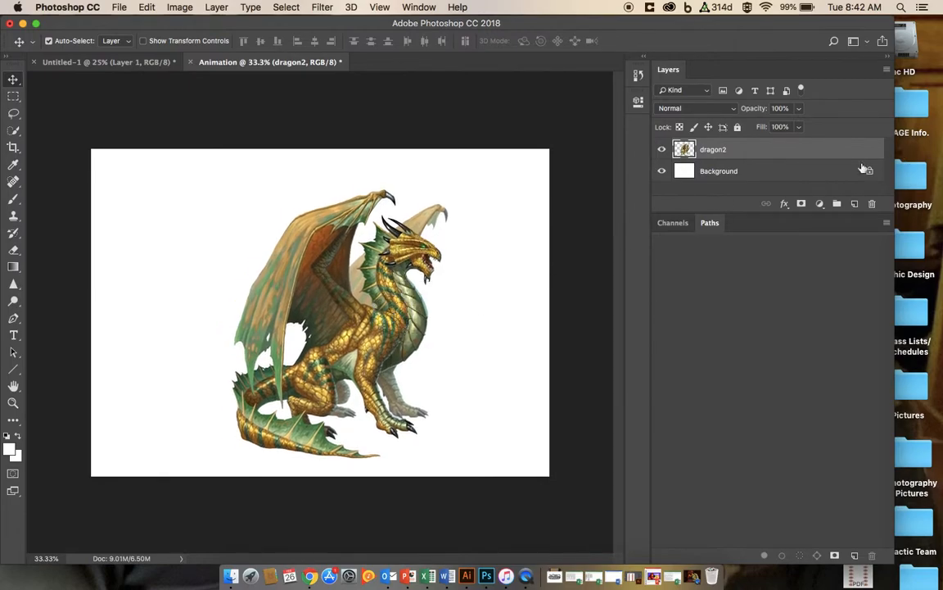
Step: Convert the Background into Layer 0 with a Red colour label
double_click(716, 174)
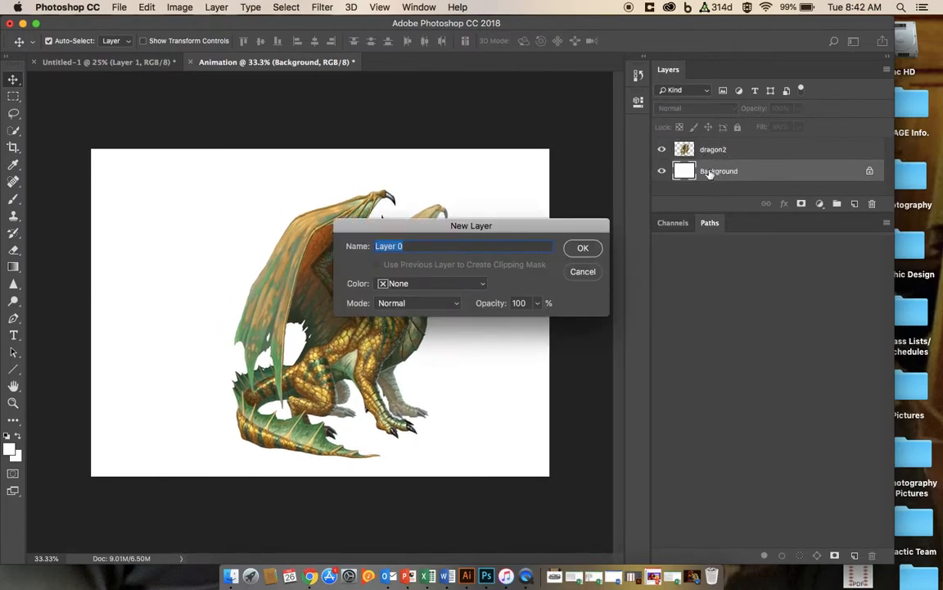
left_click(485, 287)
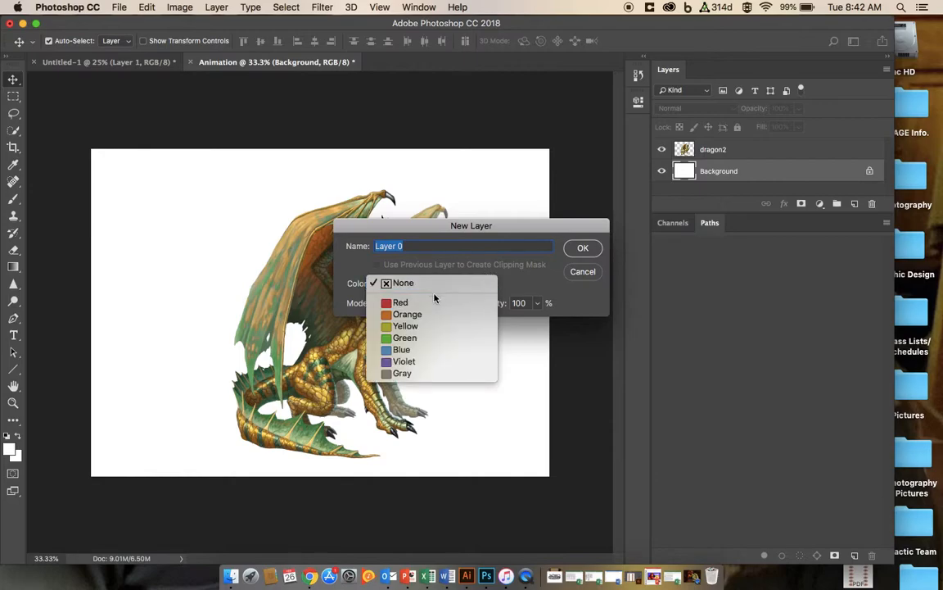
left_click(402, 301)
left_click(582, 249)
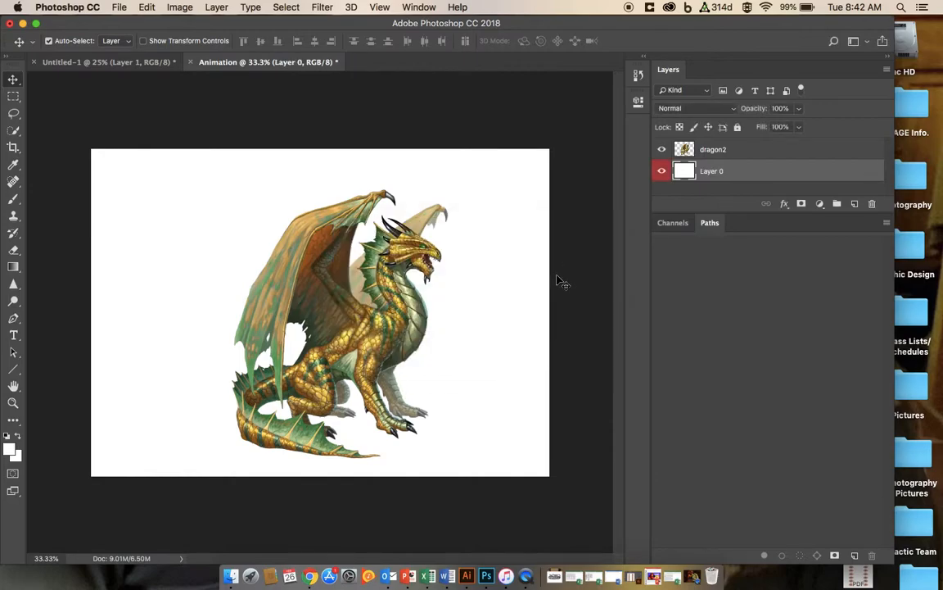
Step: Hide Layer 0 to inspect the dragon's transparent cutout
left_click(663, 171)
left_click(663, 171)
left_click(665, 173)
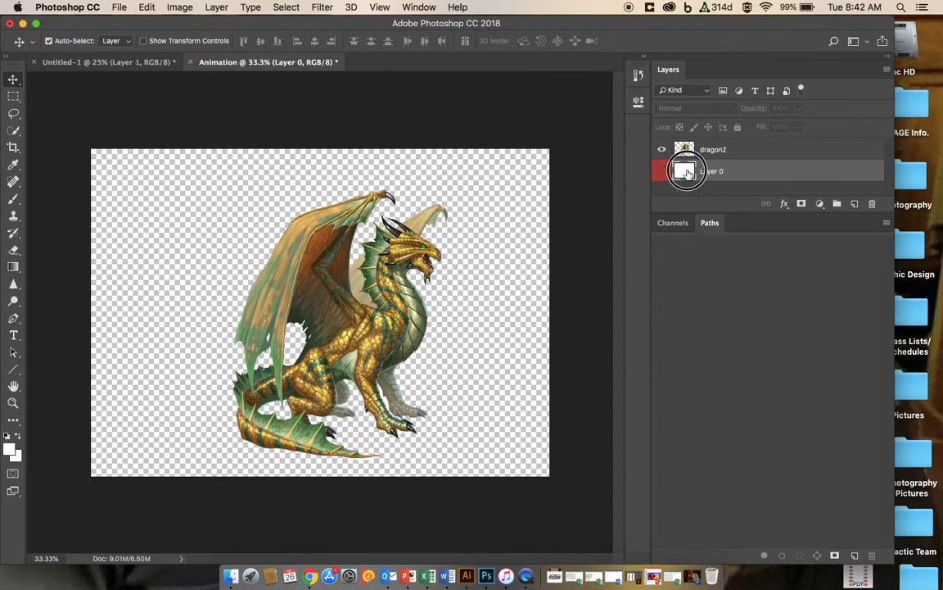
double_click(686, 172)
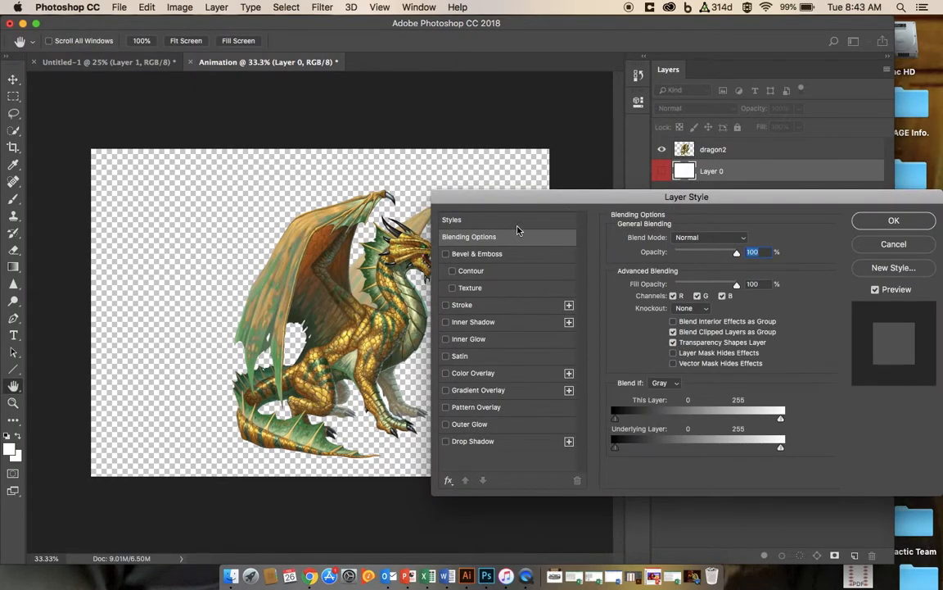
left_click(892, 244)
key("v")
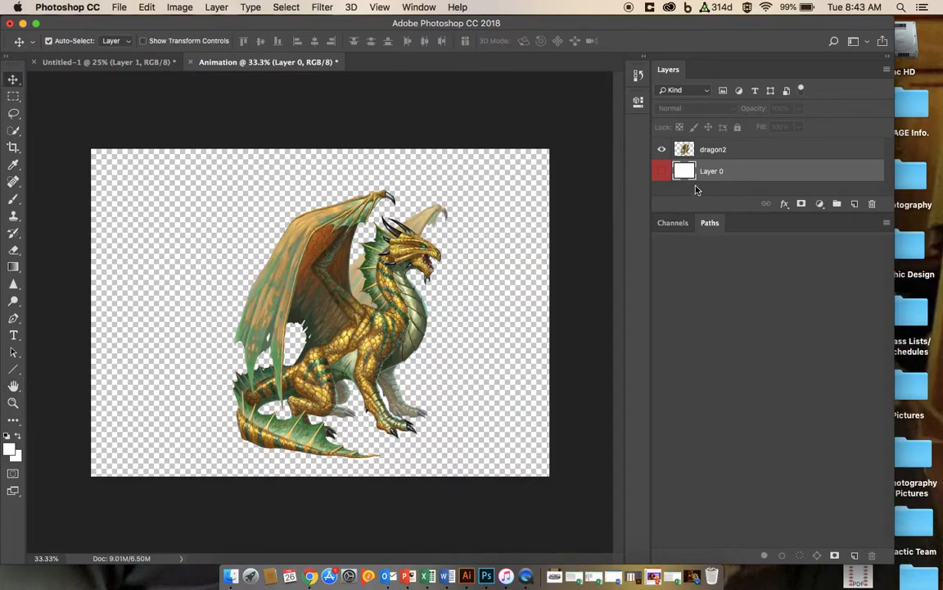
Step: Show Layer 0 again and reposition the dragon on the canvas
left_click_drag(359, 279, 409, 295)
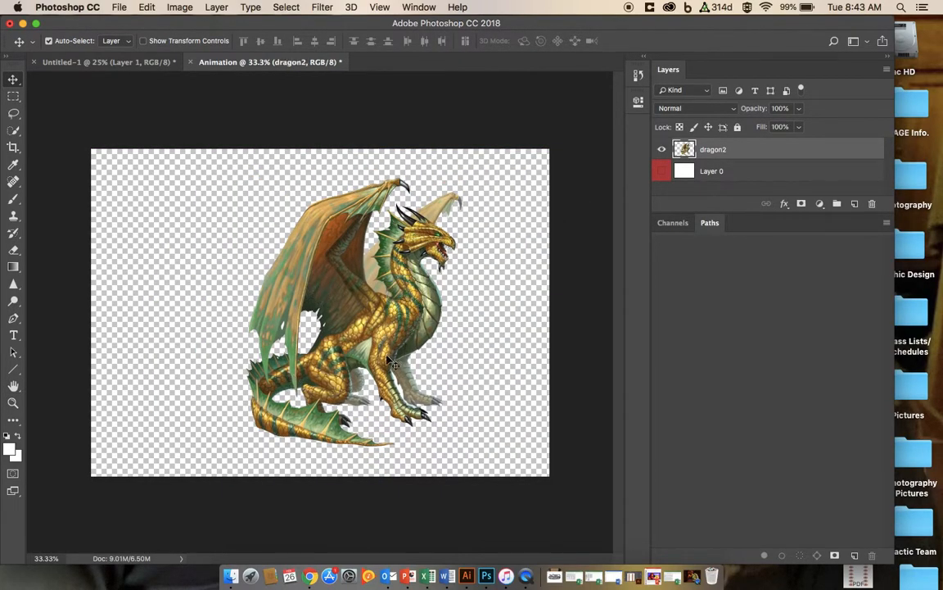
left_click(661, 170)
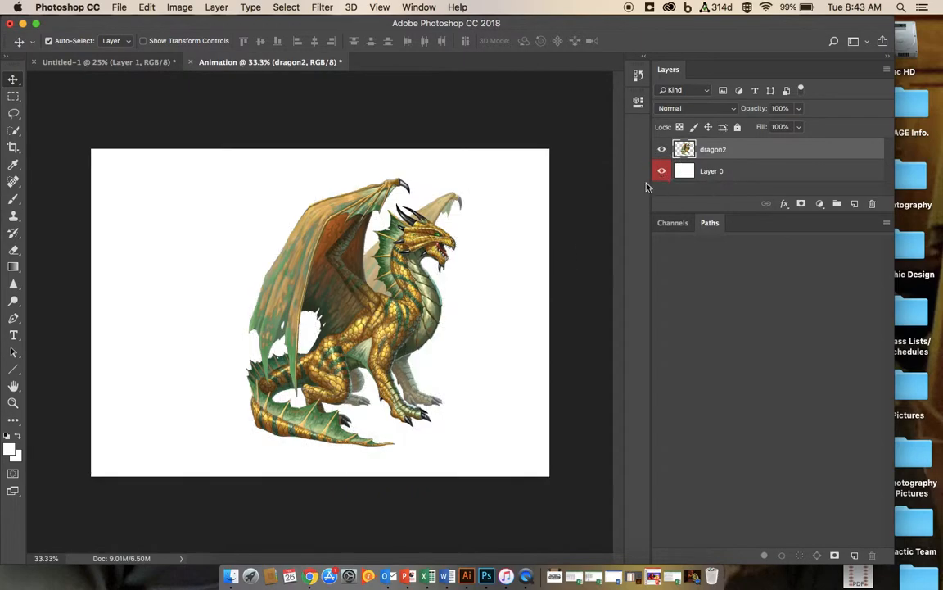
left_click_drag(396, 272, 431, 307)
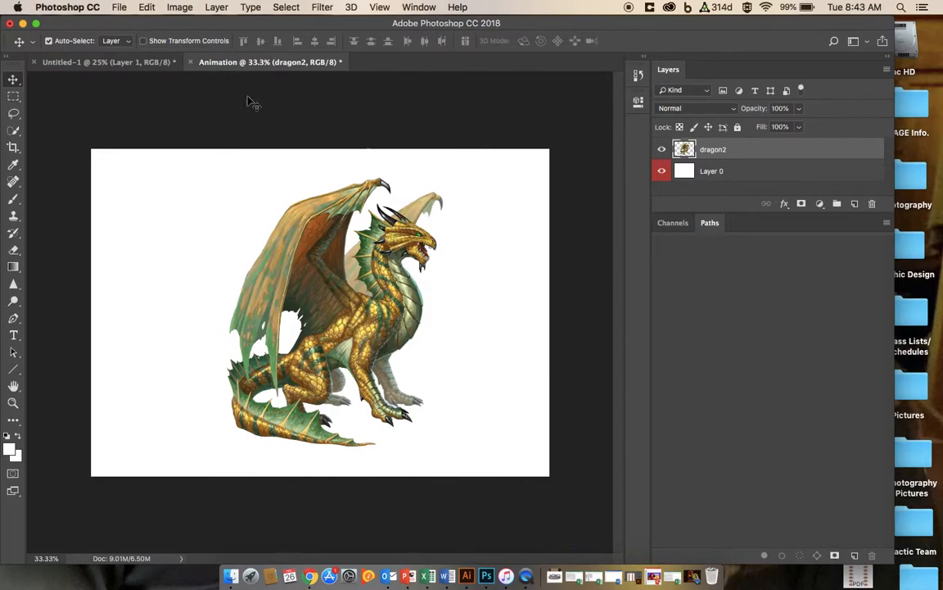
Step: Try to flip the dragon layer horizontally
left_click(147, 8)
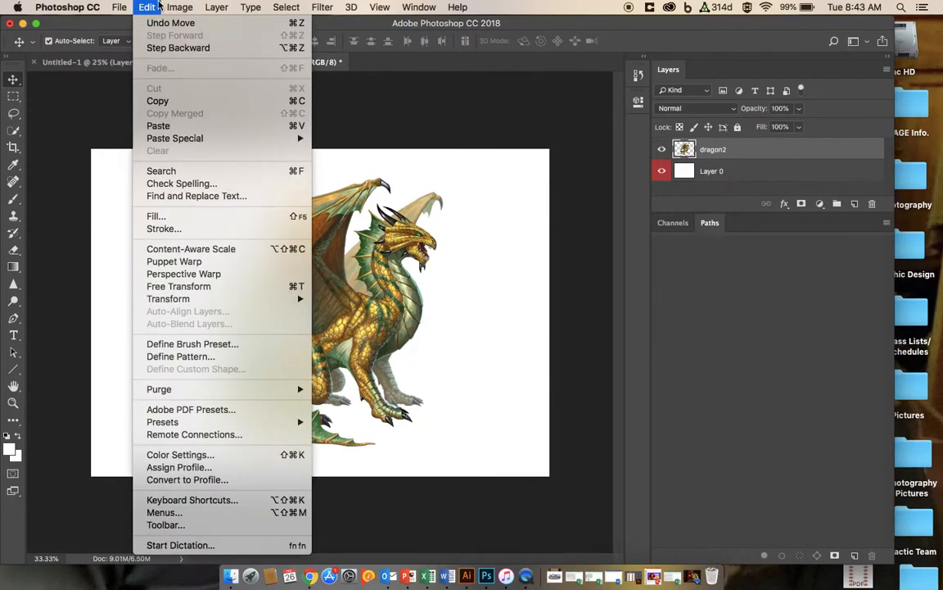
mouse_move(163, 301)
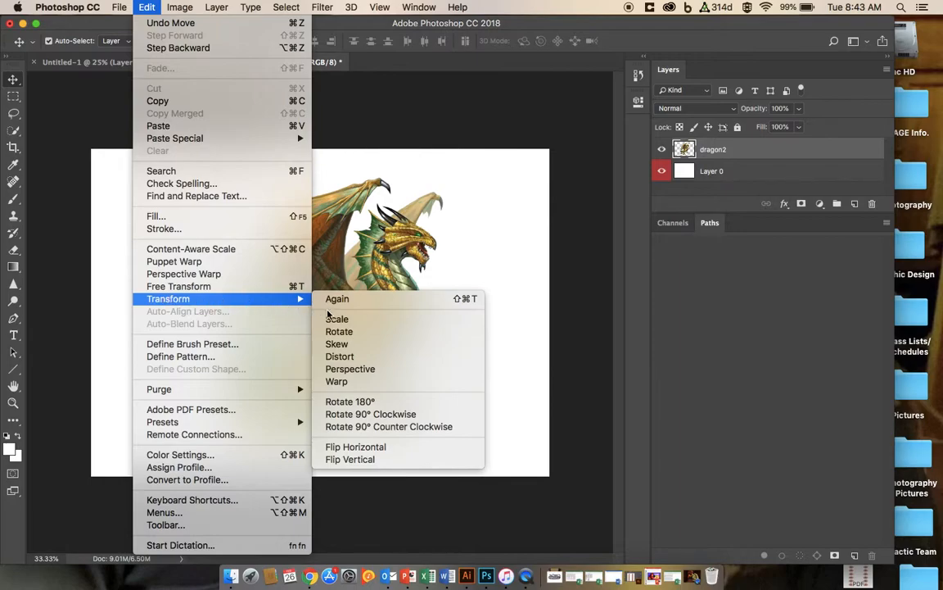
left_click(358, 448)
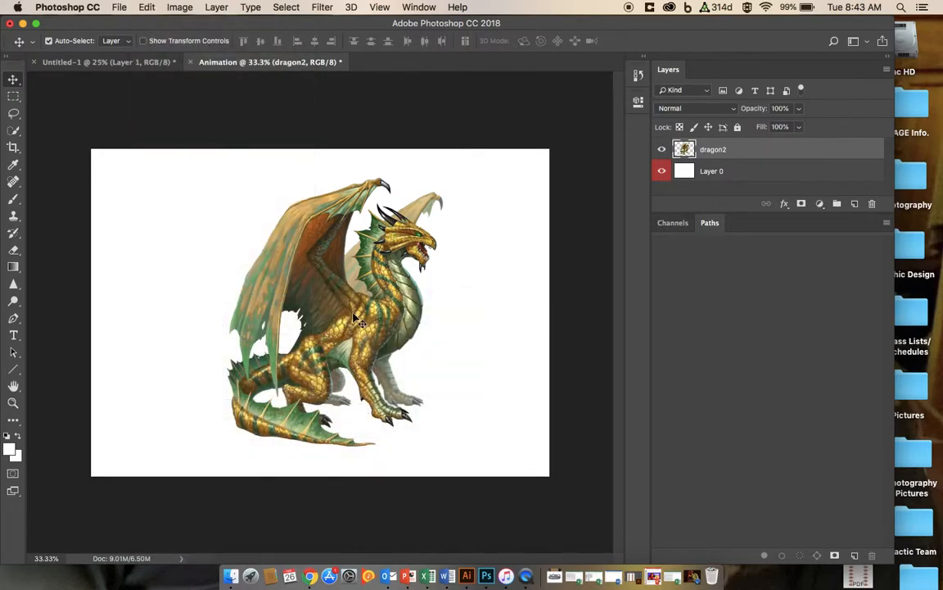
Step: Flip the dragon horizontally with Free Transform and move it toward the canvas centre
key("super+t")
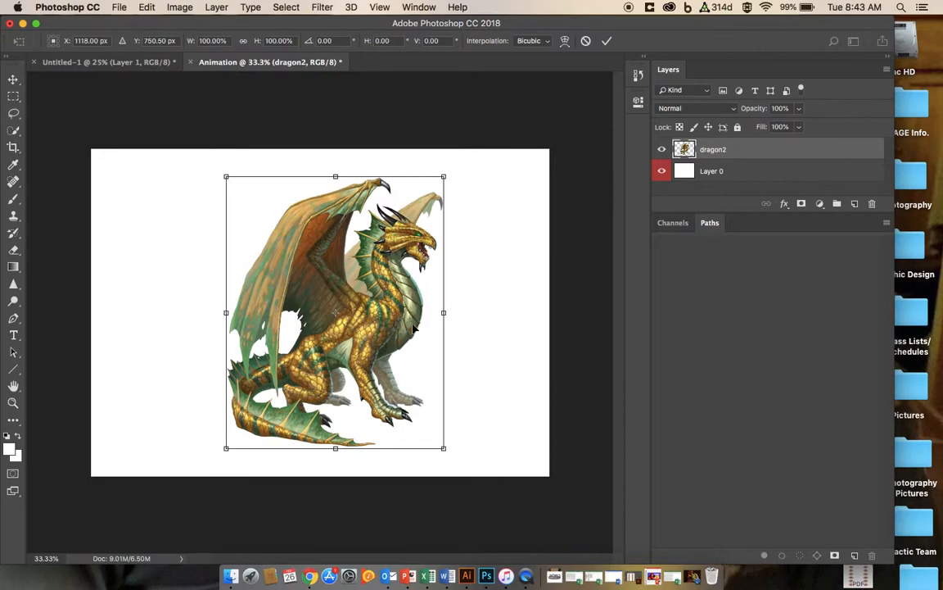
left_click_drag(444, 313, 28, 315)
left_click_drag(161, 325, 383, 312)
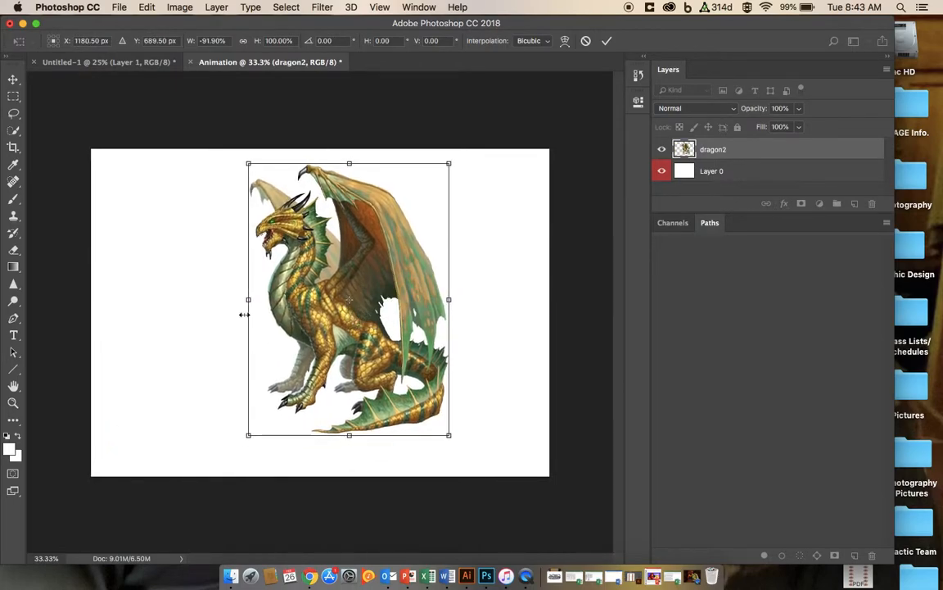
Step: Scale the flipped dragon to about 121% width and 104% height with Free Transform, commit, and move it toward the lower right
left_click_drag(247, 300, 224, 300)
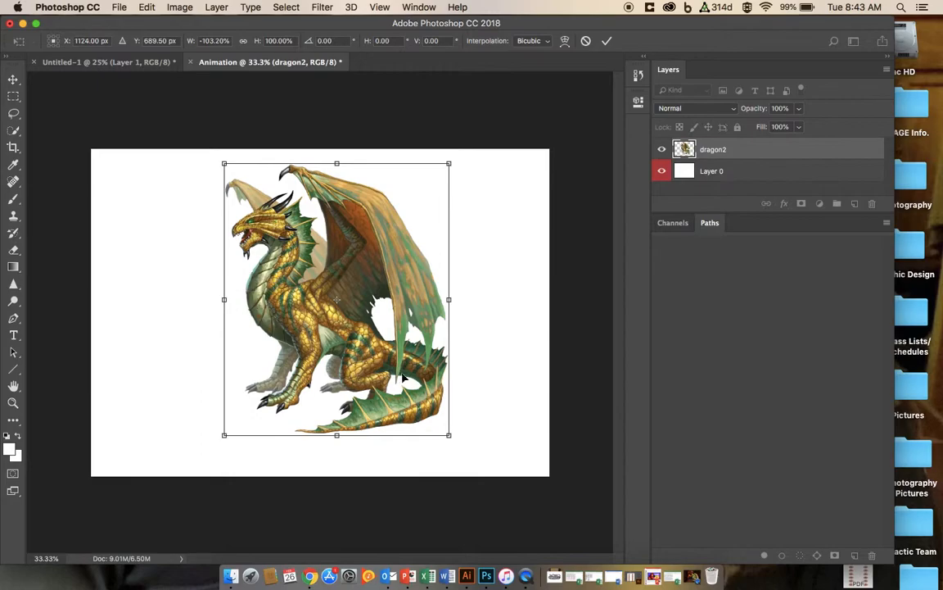
left_click_drag(449, 436, 469, 432)
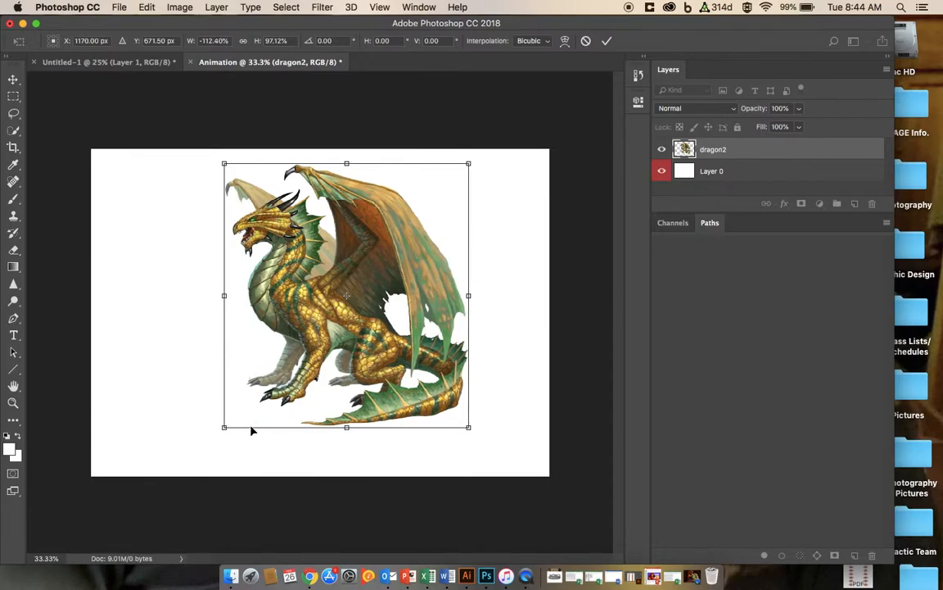
left_click_drag(225, 429, 277, 387)
mouse_move(421, 365)
left_mouse_down()
mouse_move(423, 348)
mouse_move(480, 376)
mouse_move(488, 320)
mouse_move(491, 338)
mouse_move(448, 337)
mouse_move(431, 353)
left_mouse_up()
left_click_drag(488, 397, 531, 456)
left_click_drag(445, 382, 424, 403)
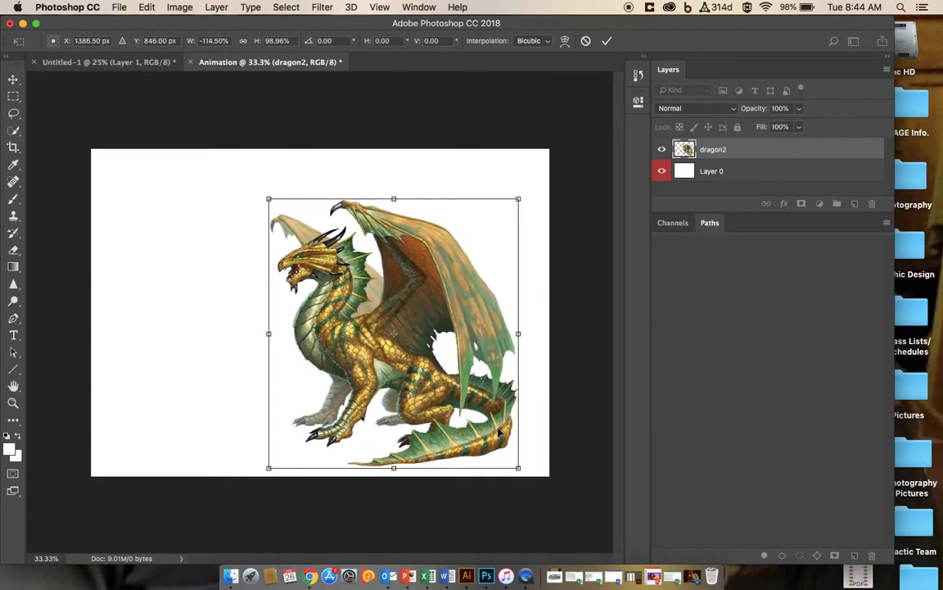
left_click_drag(519, 200, 532, 184)
mouse_move(429, 307)
left_mouse_down()
mouse_move(430, 280)
mouse_move(431, 294)
left_mouse_up()
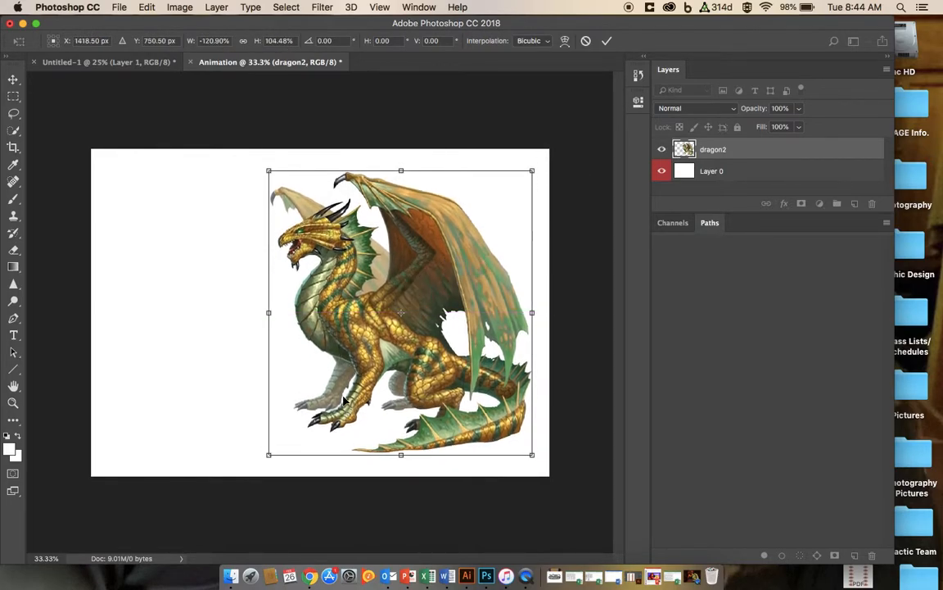
left_click(606, 43)
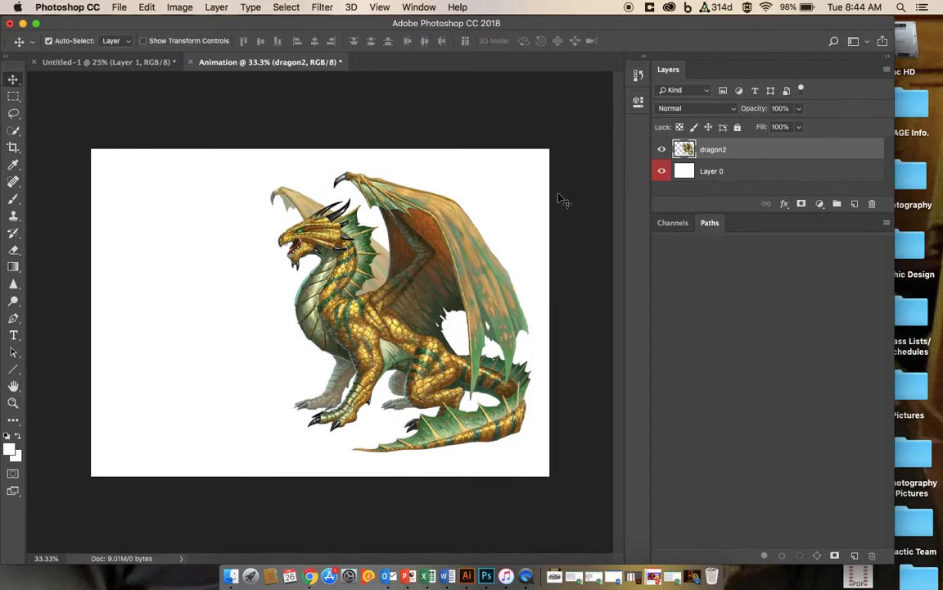
left_click_drag(370, 336, 390, 372)
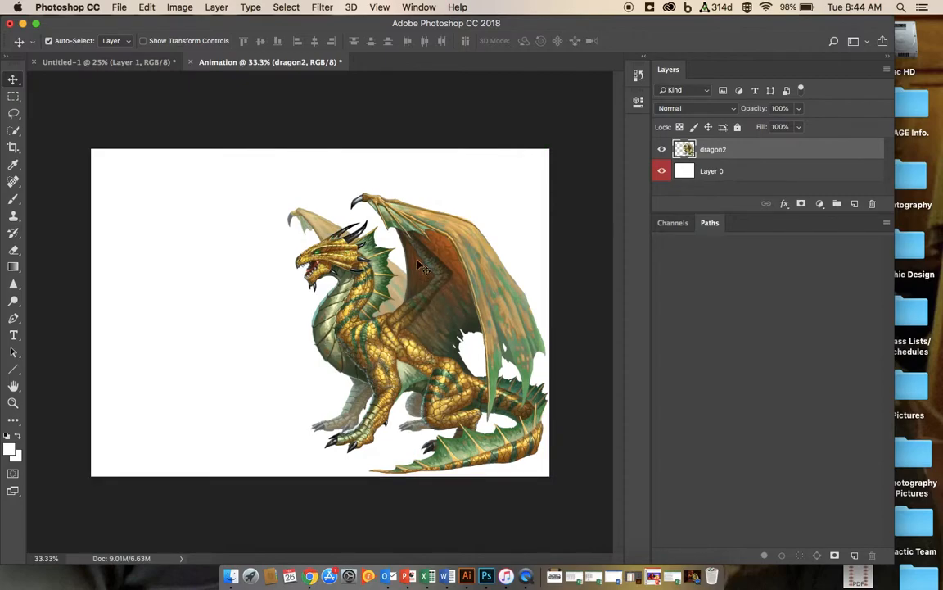
Step: Compare against the dungeon scene document and its layer list, then return to the Animation document
left_click(155, 63)
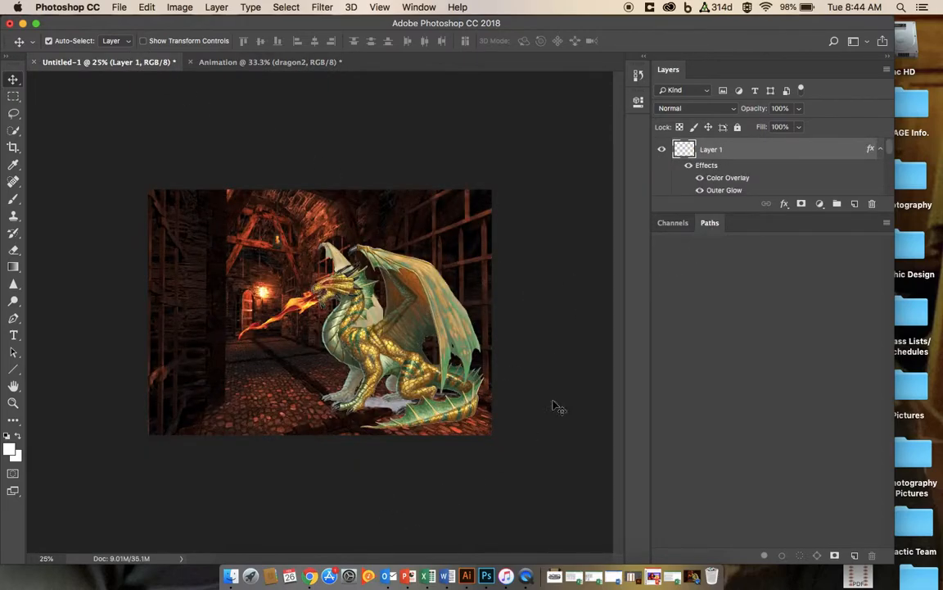
scroll(769, 180, "down", 3)
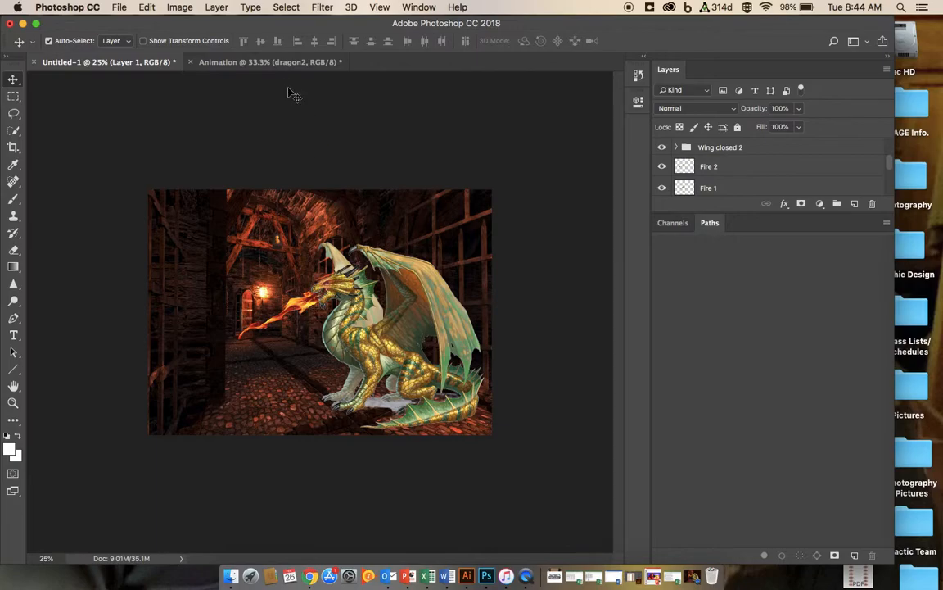
left_click(254, 61)
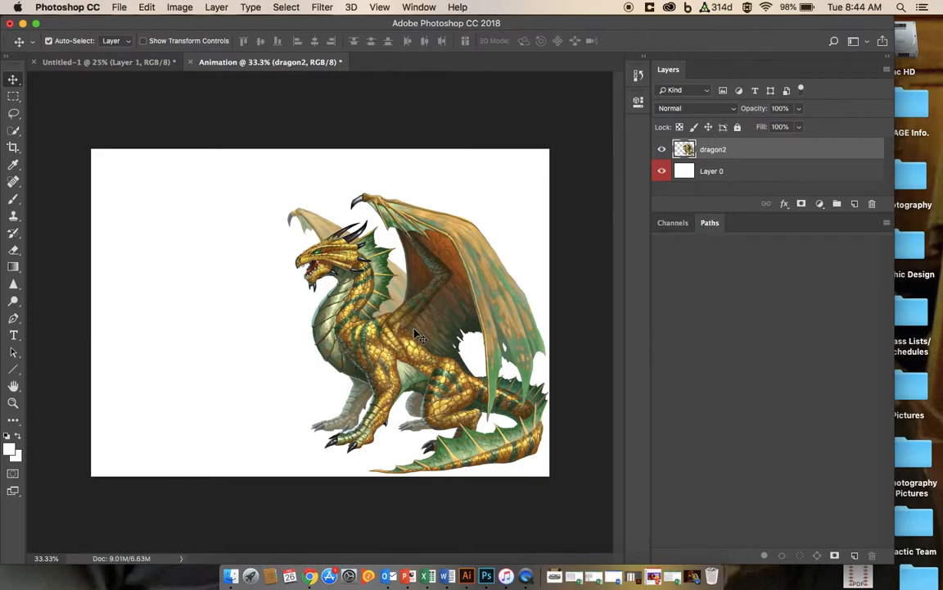
Step: Duplicate the dragon2 layer and hide the original dragon2 layer
right_click(721, 152)
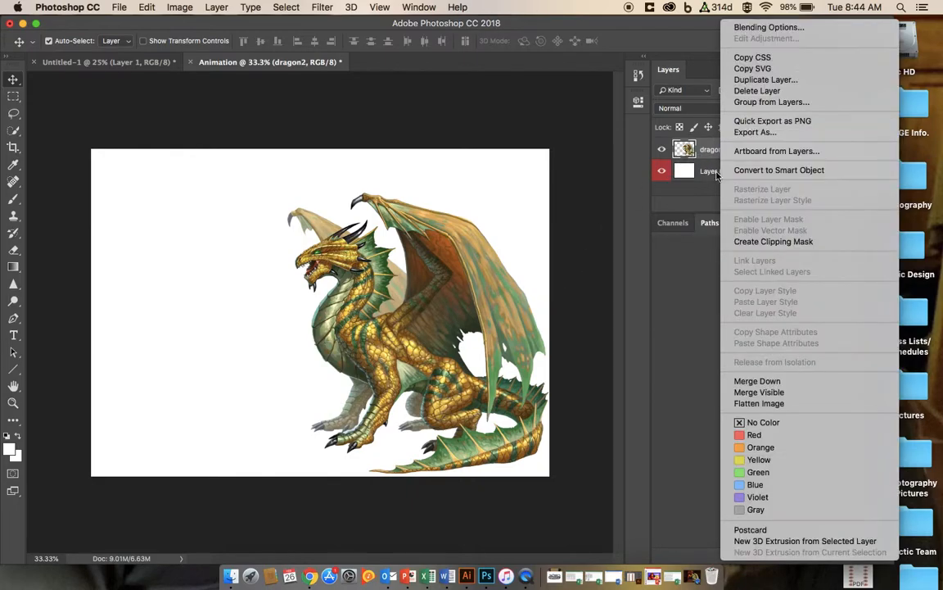
left_click(451, 274)
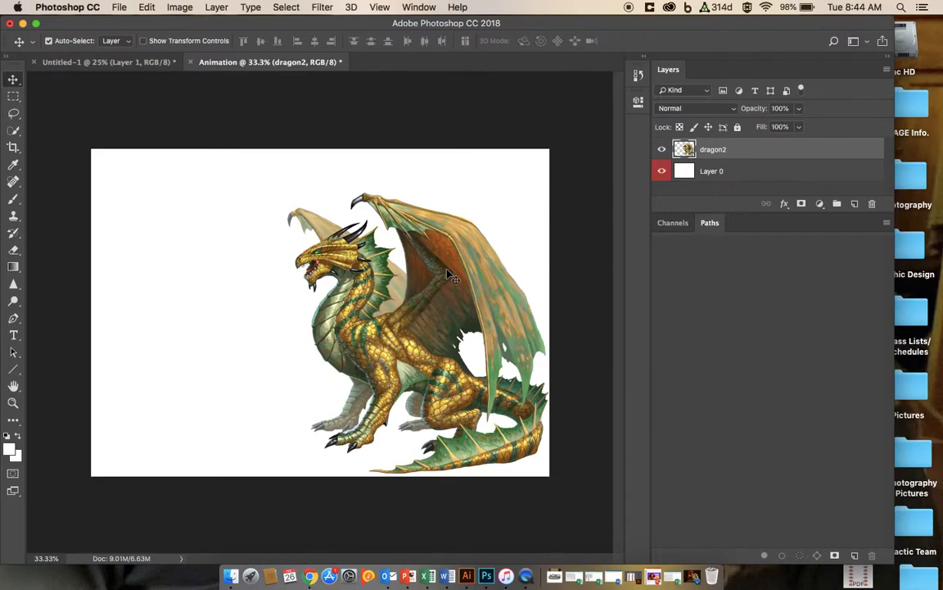
key("super+j")
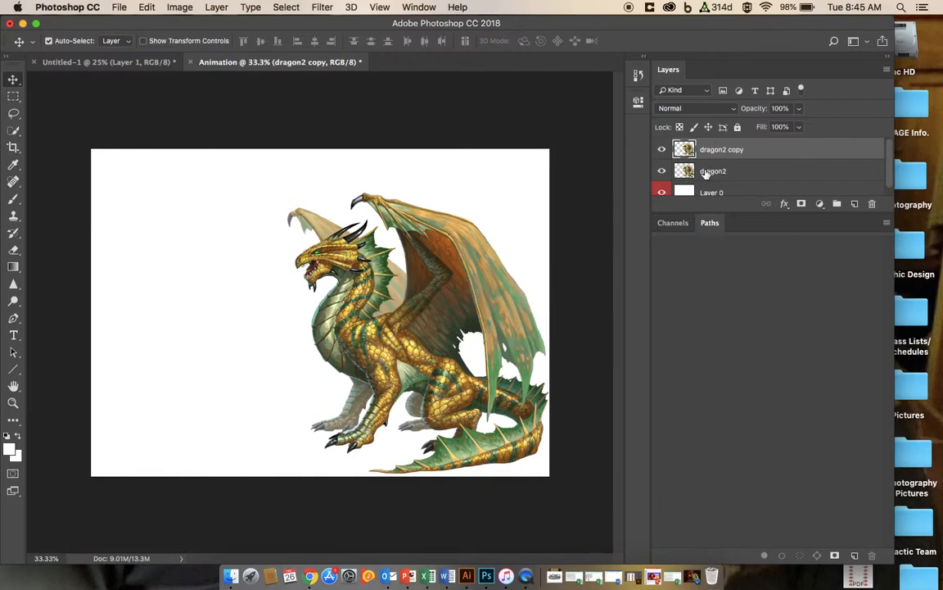
left_click(663, 172)
Step: Select the dragon's raised wing with the Quick Selection tool and copy it onto a new layer
left_click(13, 131)
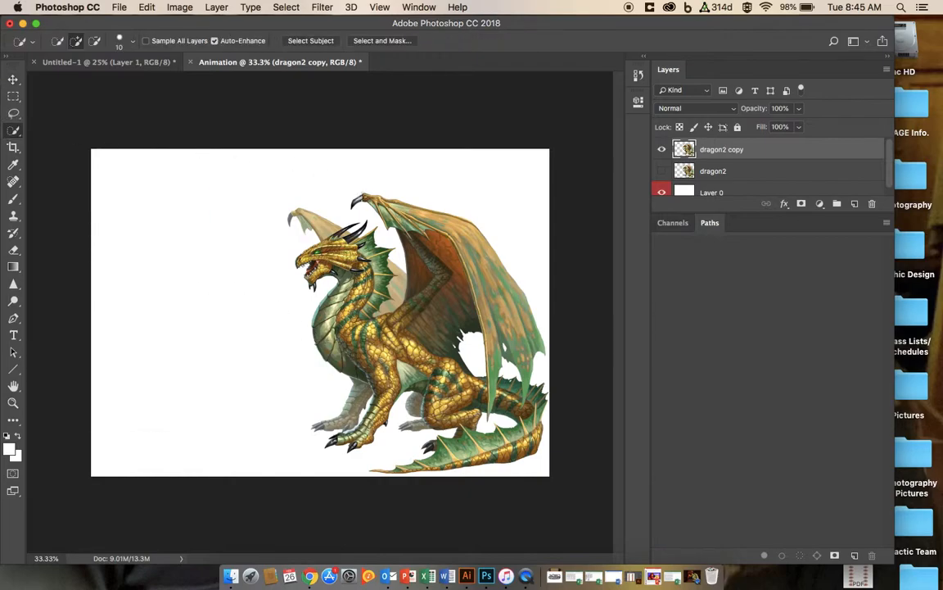
mouse_move(354, 202)
left_mouse_down()
mouse_move(371, 196)
mouse_move(400, 217)
mouse_move(420, 213)
mouse_move(489, 268)
mouse_move(516, 335)
mouse_move(421, 253)
mouse_move(430, 304)
left_mouse_up()
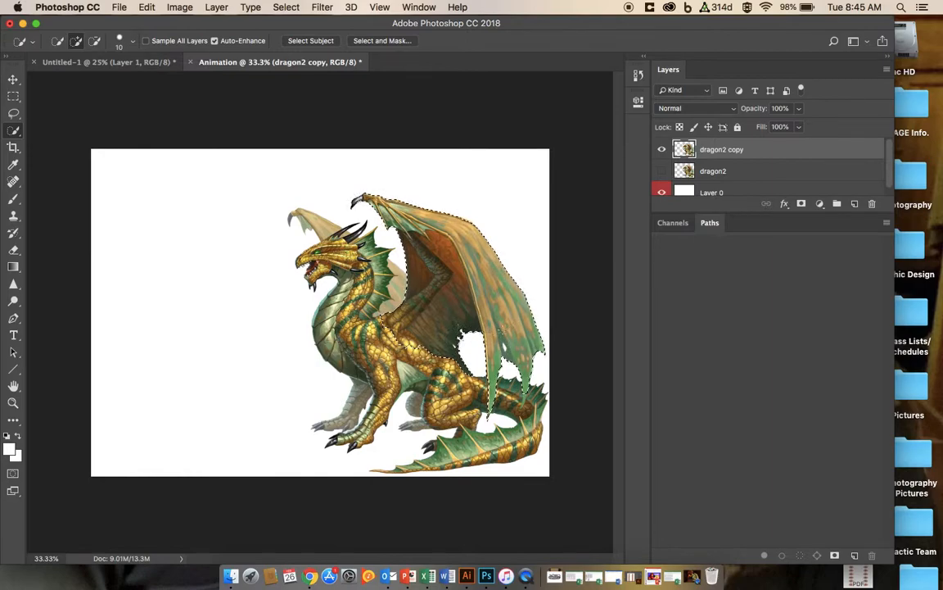
left_click_drag(524, 380, 524, 399)
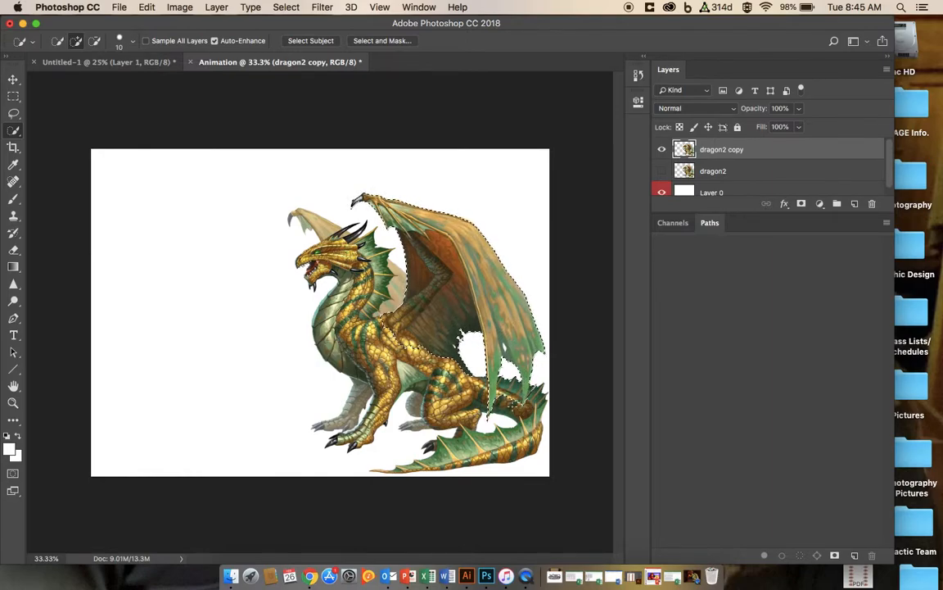
key("alt")
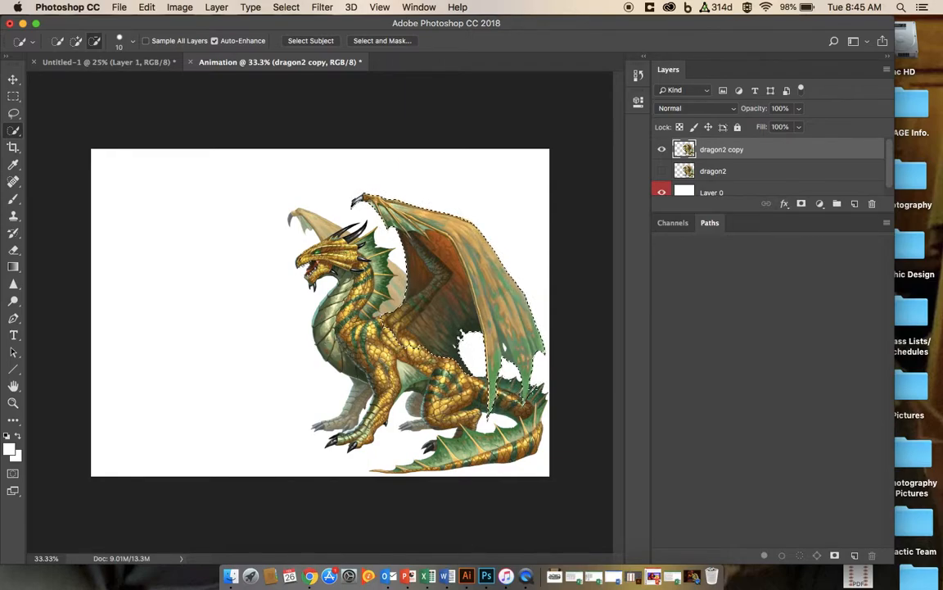
left_click(531, 395, "alt")
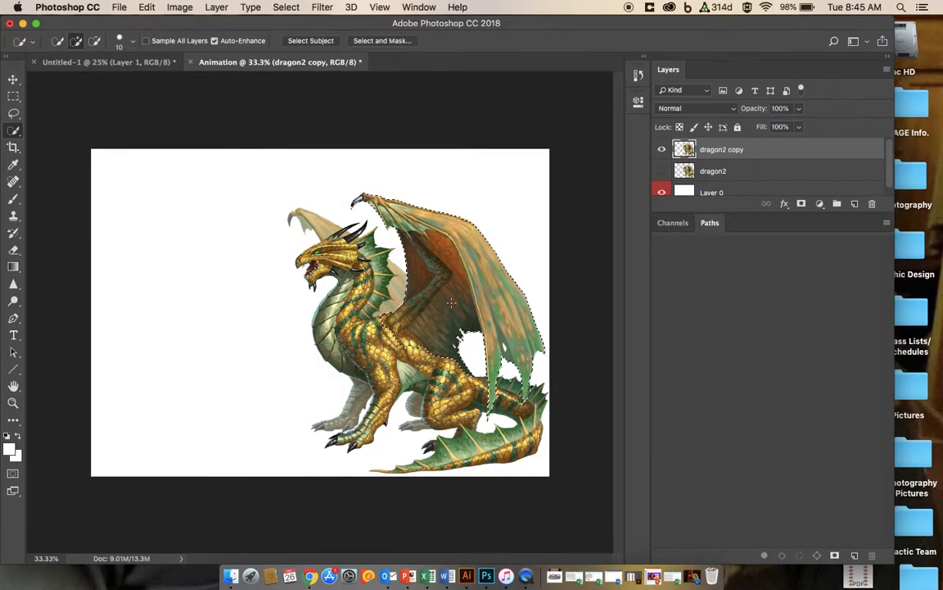
key("ctrl+j")
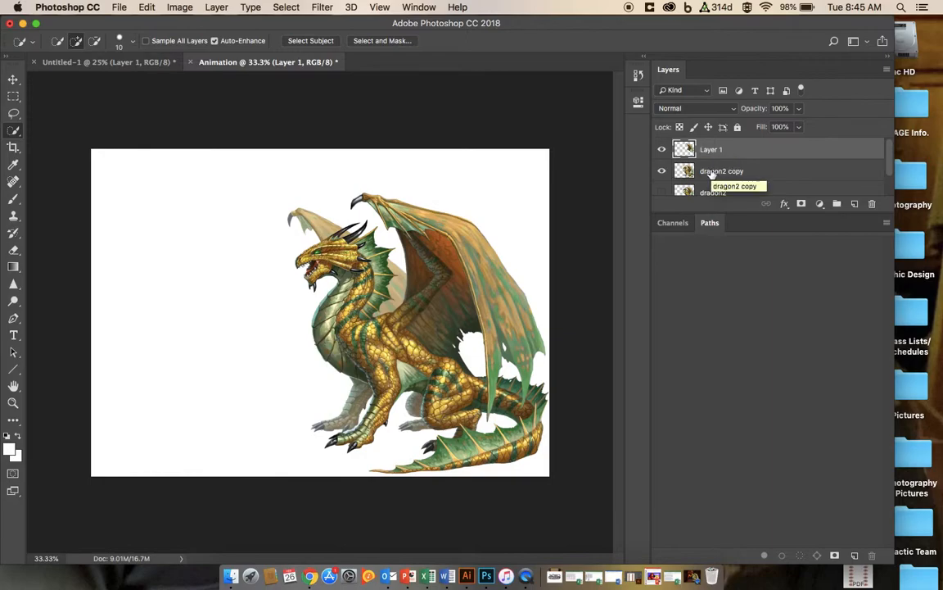
Step: Select the same wing on the dragon2 copy layer, remove it from that layer, and hide Layer 1
left_click(711, 174)
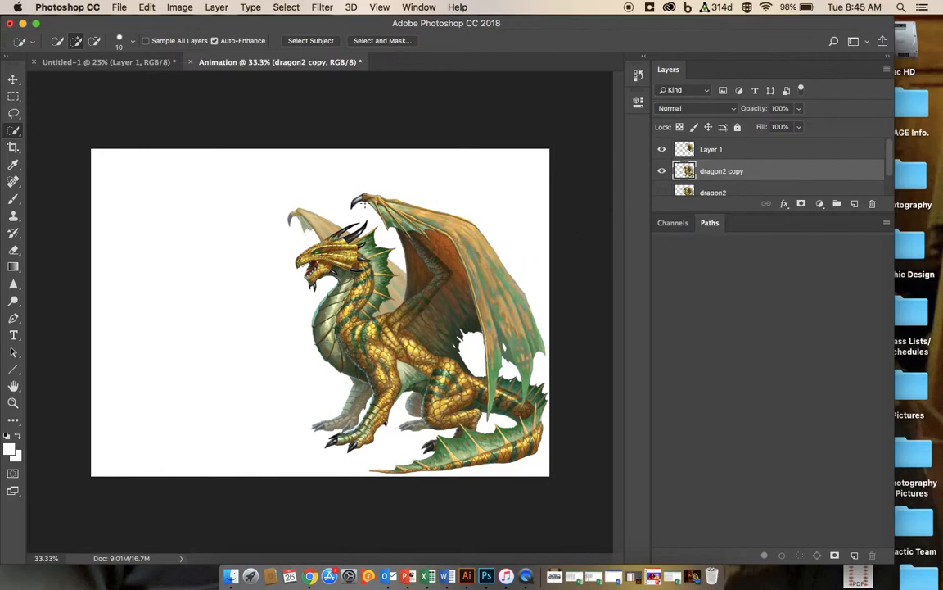
mouse_move(358, 200)
left_mouse_down()
mouse_move(400, 214)
mouse_move(440, 256)
mouse_move(410, 214)
mouse_move(386, 215)
mouse_move(453, 224)
mouse_move(481, 250)
mouse_move(511, 333)
mouse_move(428, 276)
left_mouse_up()
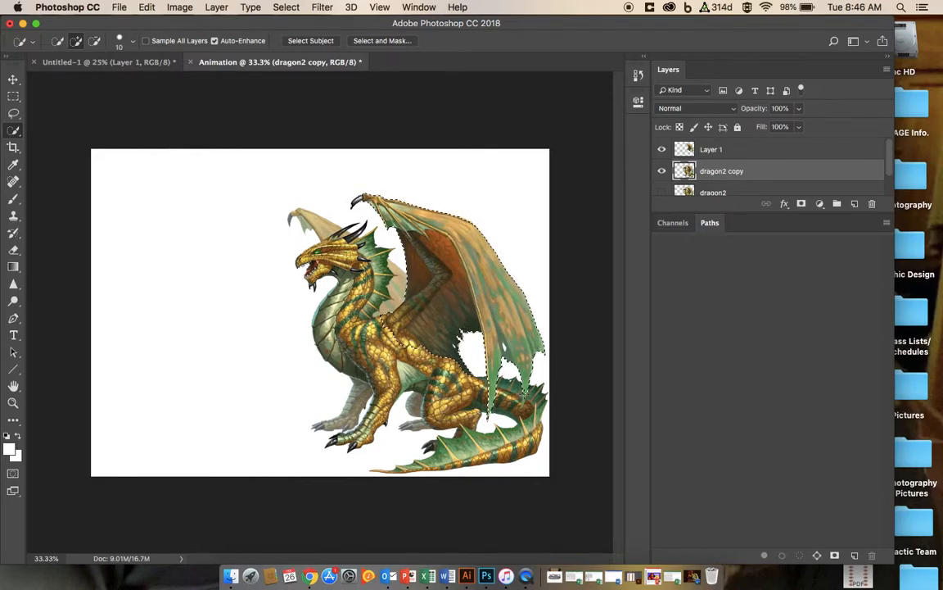
left_click_drag(525, 378, 526, 395)
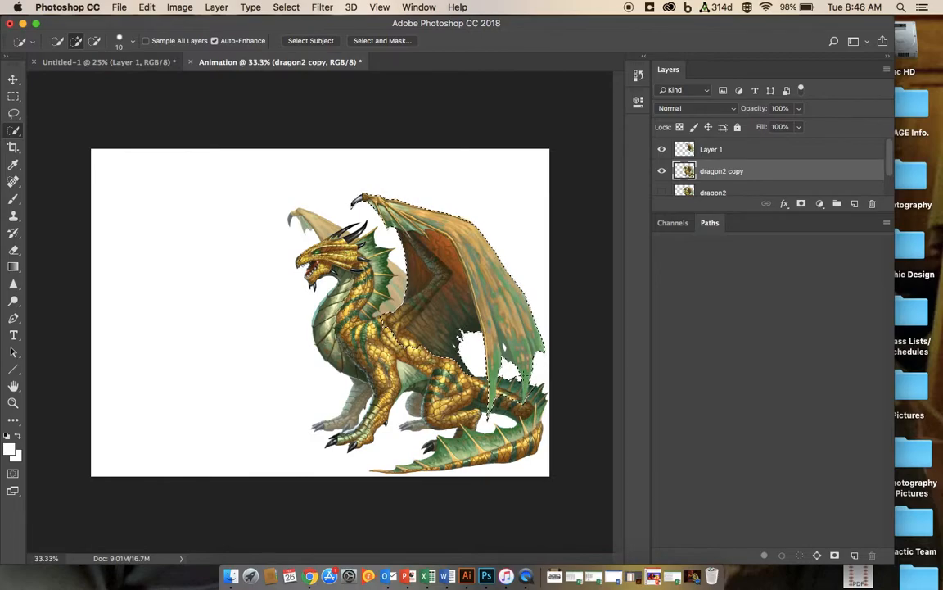
key("alt")
key("super+z")
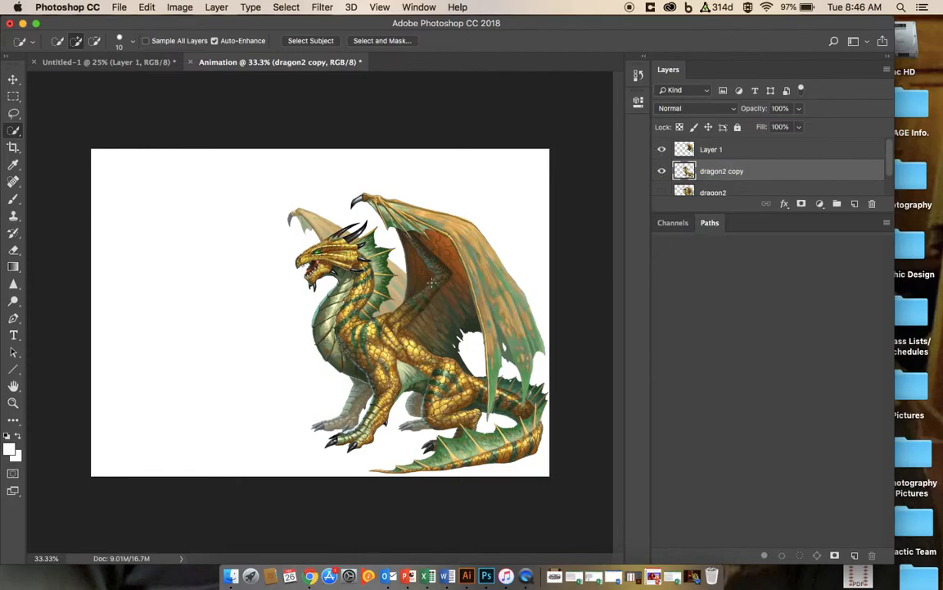
left_click(662, 150)
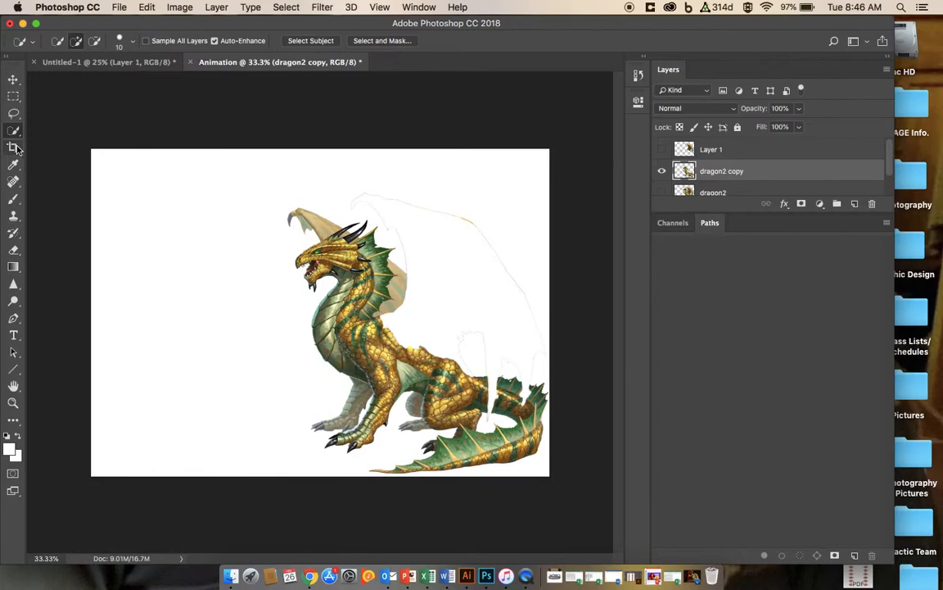
Step: Erase the leftover wing outline around the dragon2 copy with the Eraser tool
left_click(13, 251)
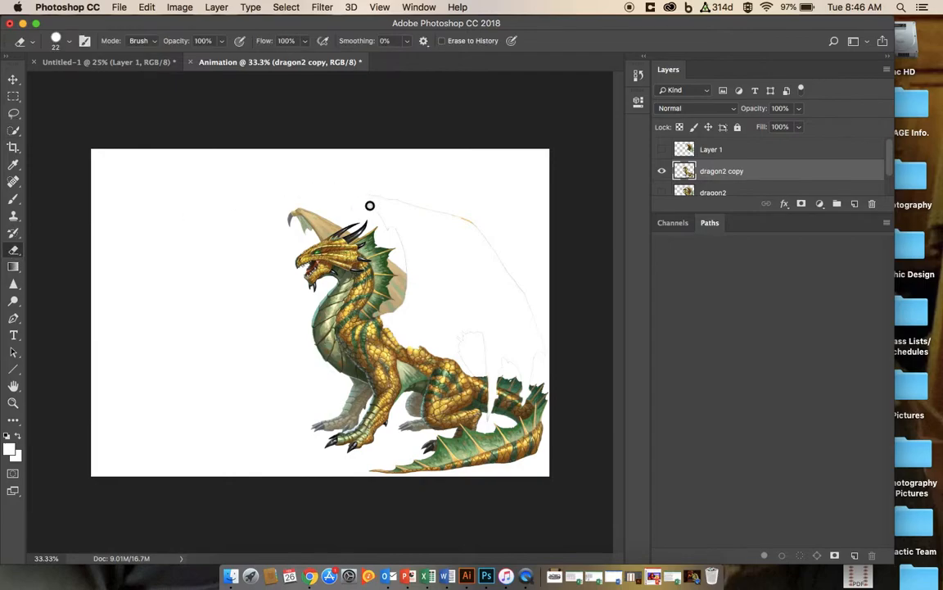
mouse_move(390, 223)
left_mouse_down()
mouse_move(360, 190)
mouse_move(424, 210)
left_mouse_up()
mouse_move(405, 200)
left_mouse_down()
mouse_move(439, 219)
mouse_move(412, 192)
mouse_move(468, 219)
mouse_move(432, 213)
left_mouse_up()
left_click_drag(506, 255, 474, 212)
left_click_drag(503, 255, 543, 343)
mouse_move(476, 366)
left_mouse_down()
mouse_move(463, 362)
mouse_move(468, 331)
left_mouse_up()
Step: Retouch the wing remnants on the dragon's back and tail with the Spot Healing Brush at 50% zoom
scroll(524, 392, "up", 1)
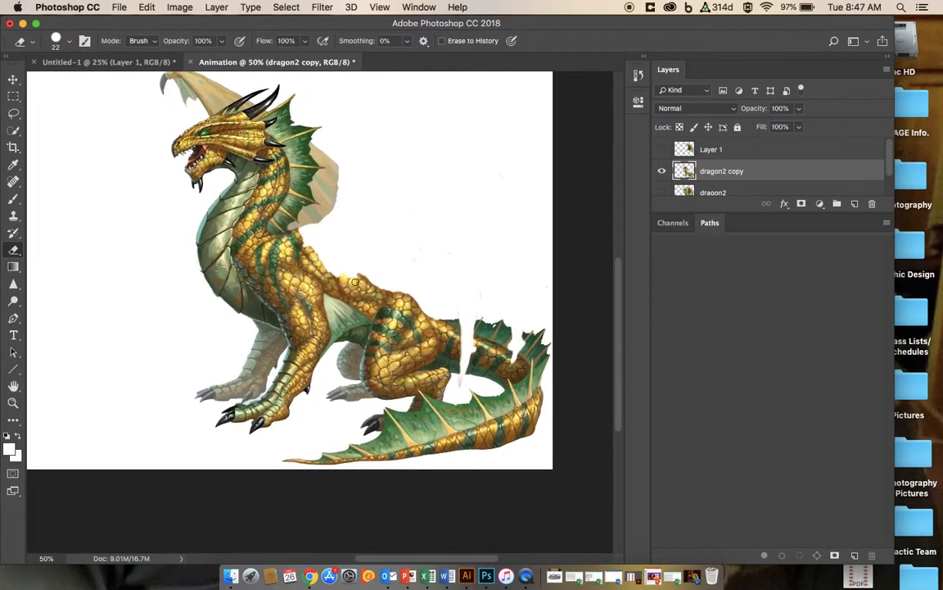
left_click(13, 183)
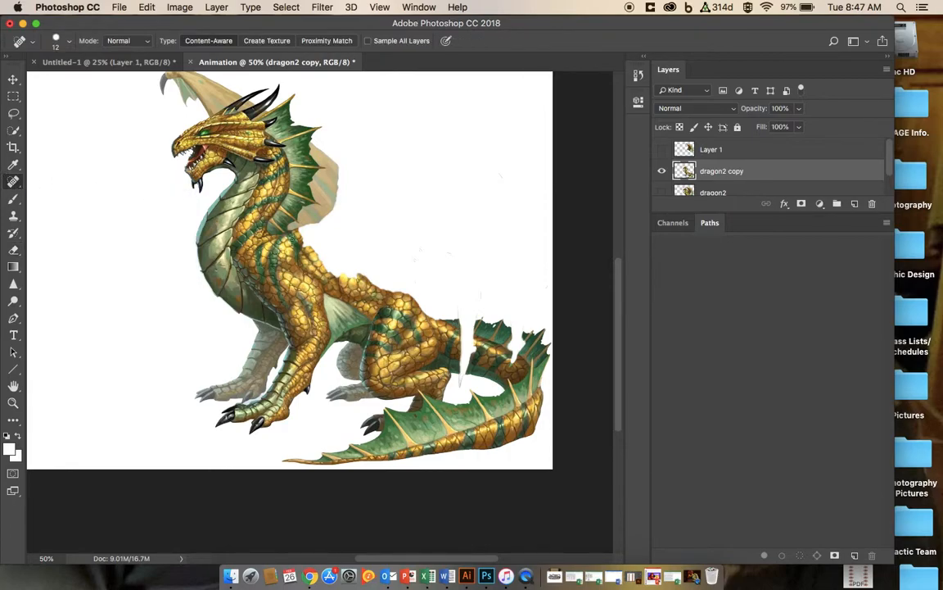
left_click_drag(300, 233, 341, 271)
left_click_drag(302, 235, 346, 276)
left_click_drag(323, 249, 341, 277)
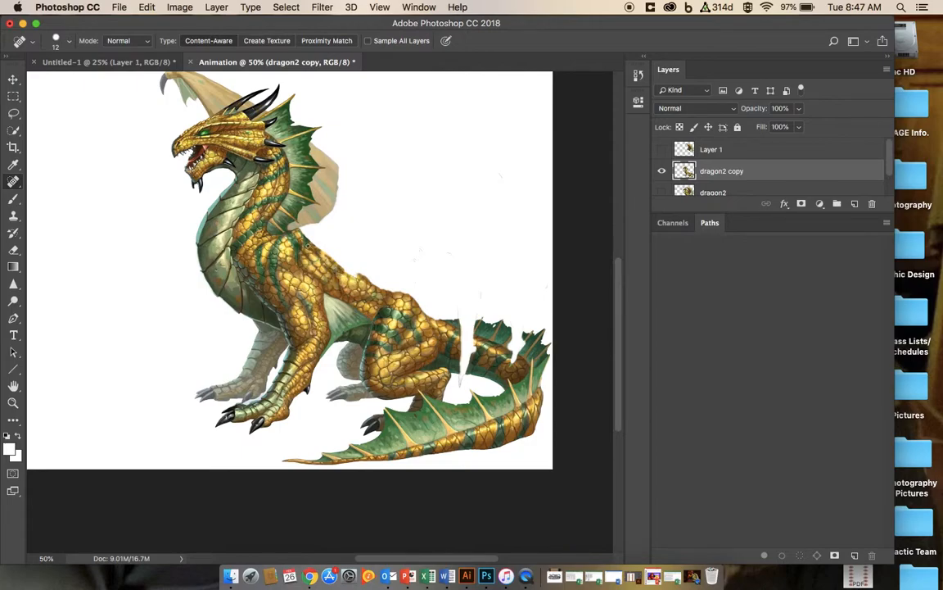
mouse_move(275, 216)
left_mouse_down()
mouse_move(391, 296)
mouse_move(375, 281)
mouse_move(412, 304)
mouse_move(479, 323)
mouse_move(477, 335)
left_mouse_up()
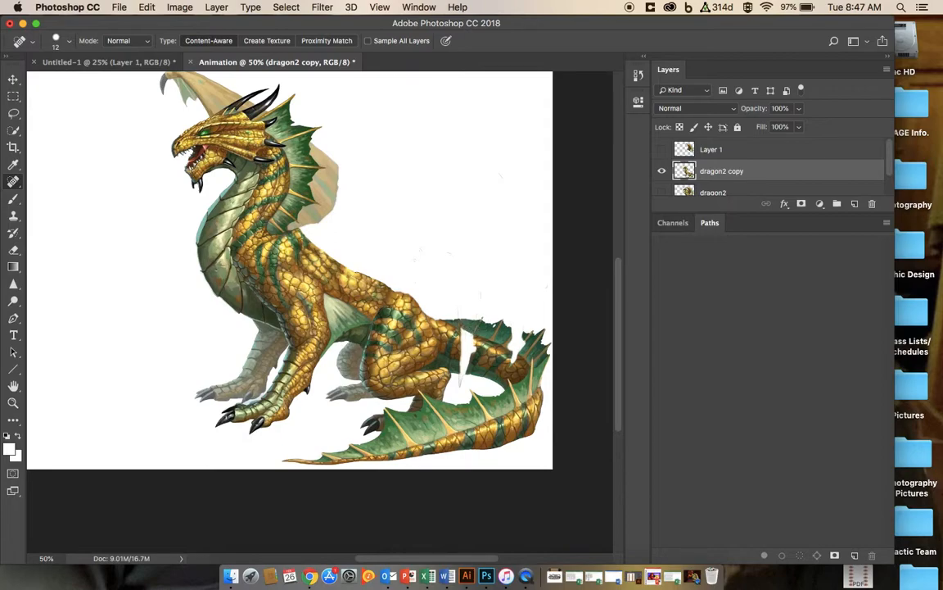
mouse_move(461, 333)
left_mouse_down()
mouse_move(478, 356)
mouse_move(463, 358)
left_mouse_up()
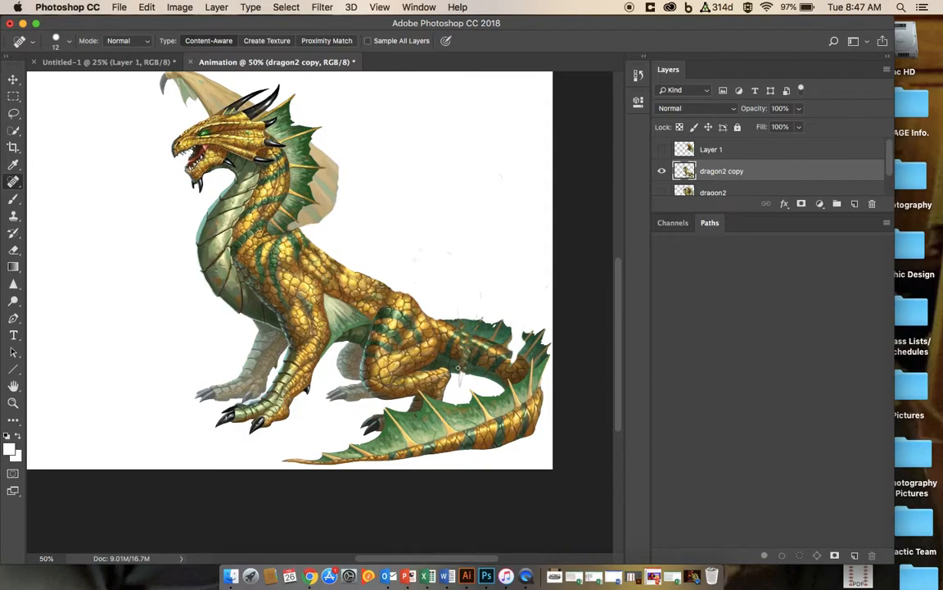
Step: Copy a tail fin section onto a new layer, then move it and rotate it about -14° to fill the tail gap
left_click(13, 130)
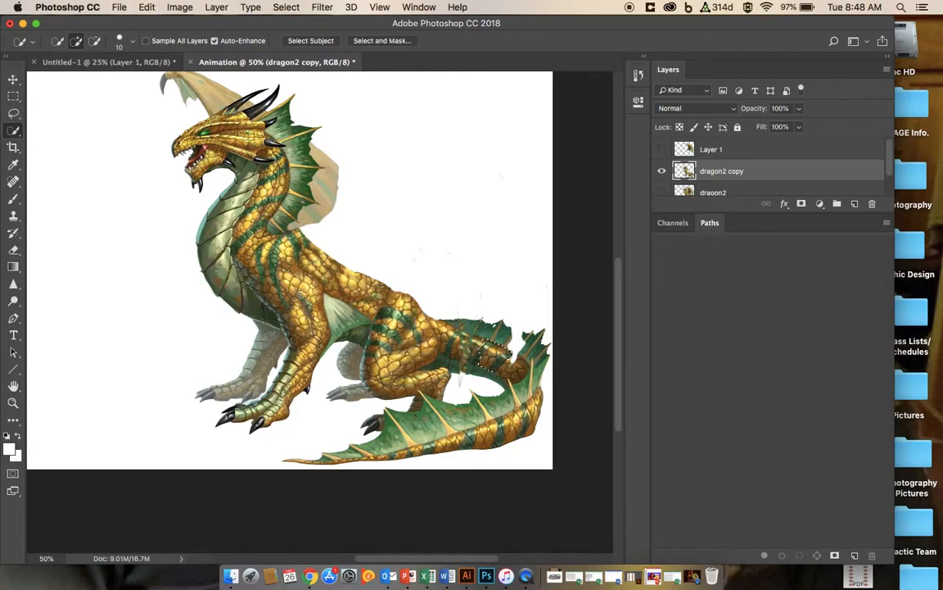
key("ctrl+j")
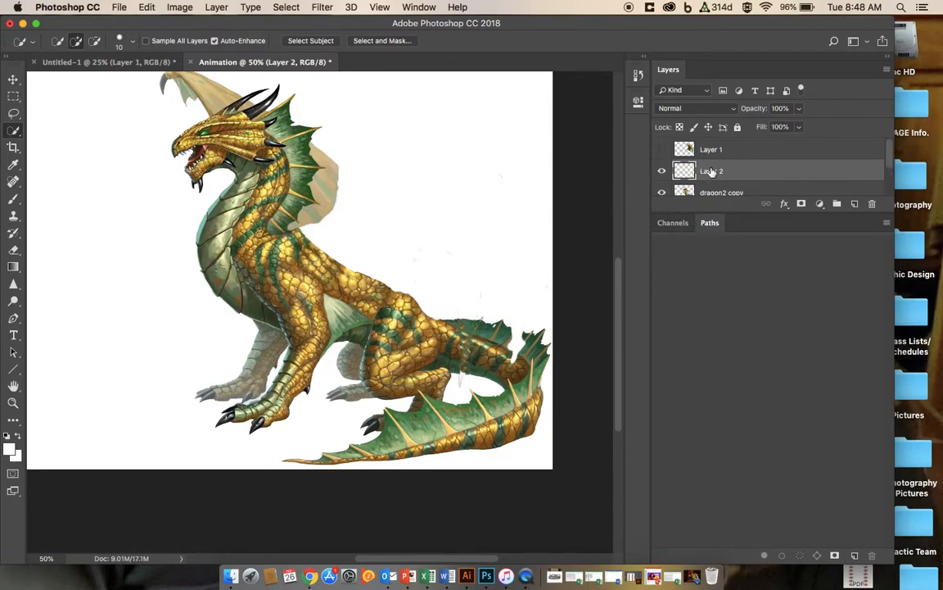
left_click(13, 79)
left_click_drag(495, 362, 475, 356)
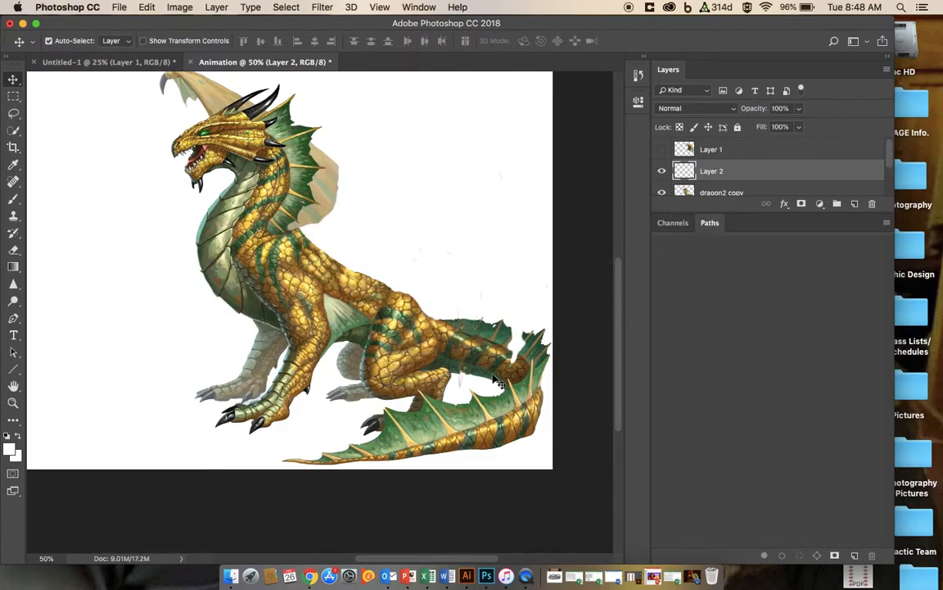
key("super+t")
left_click_drag(492, 373, 504, 369)
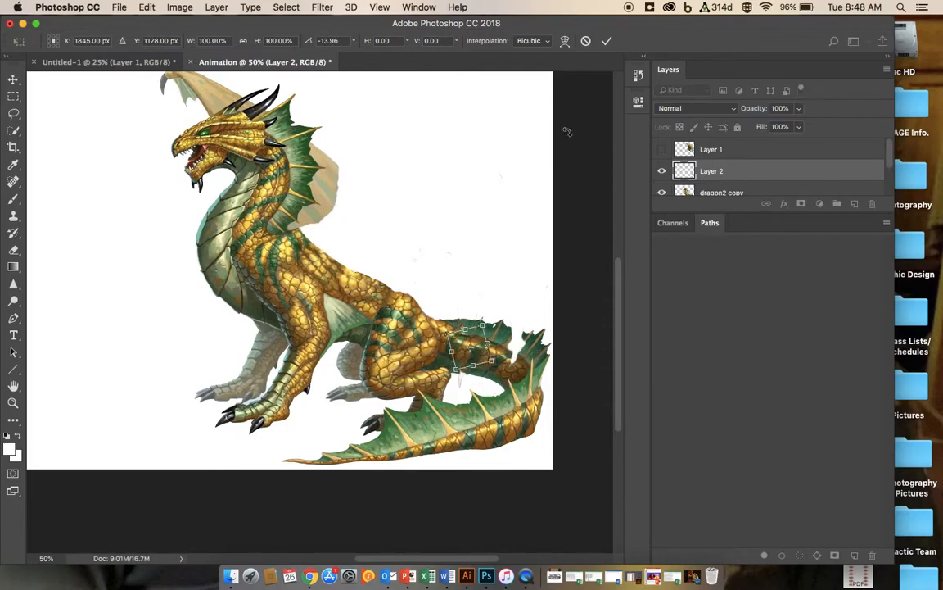
left_click(607, 40)
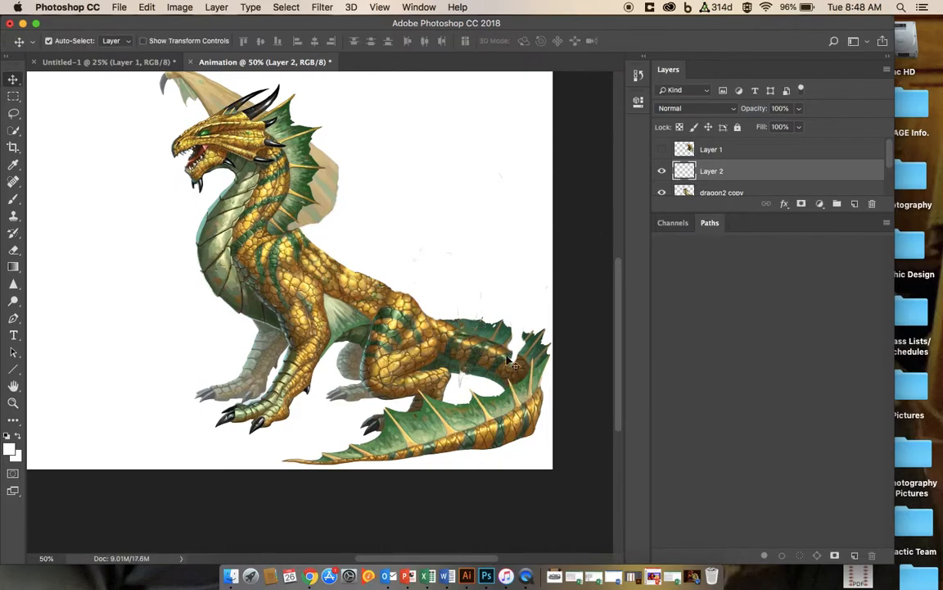
Step: Retouch a spot near the tail tip on the dragon2 copy layer with the Spot Healing Brush
left_click(13, 181)
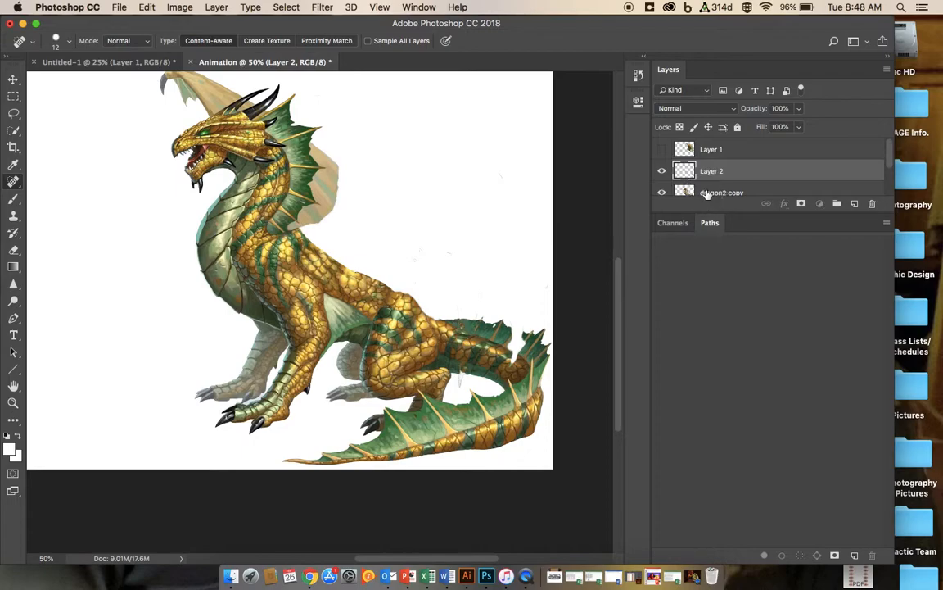
left_click(710, 191)
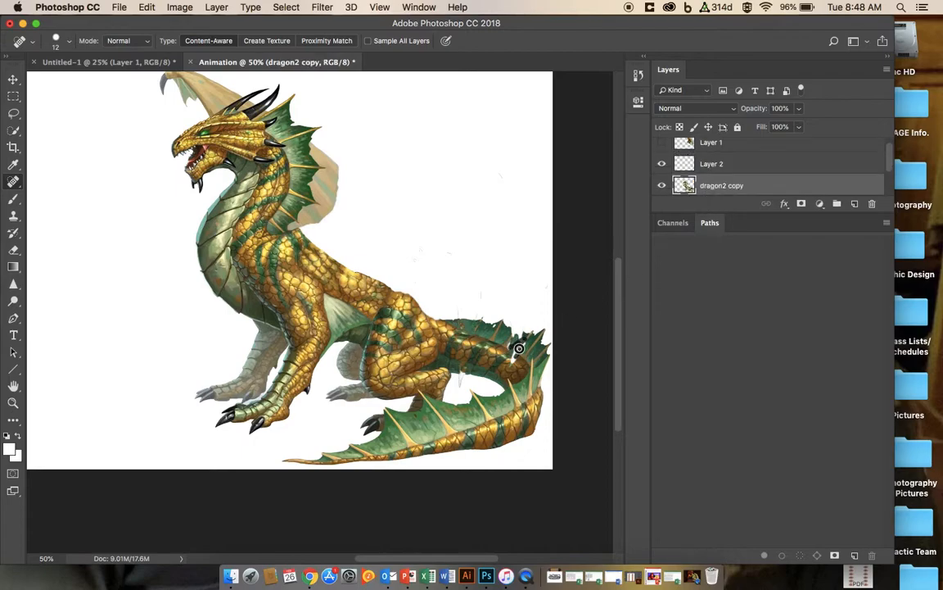
left_click_drag(509, 353, 516, 341)
left_click(13, 80)
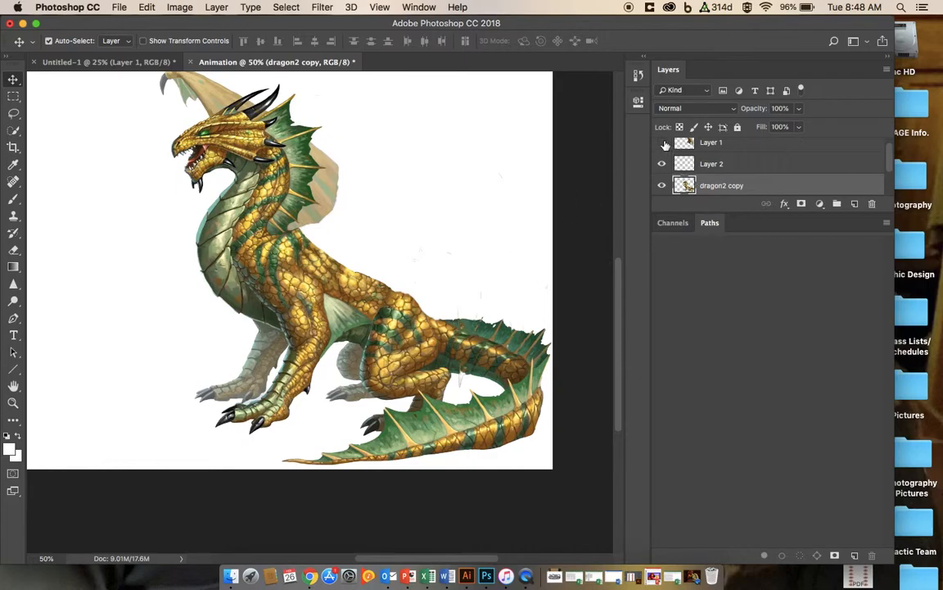
Step: Show and select Layer 1 to view the separate wing together with the dragon body
left_click(662, 143)
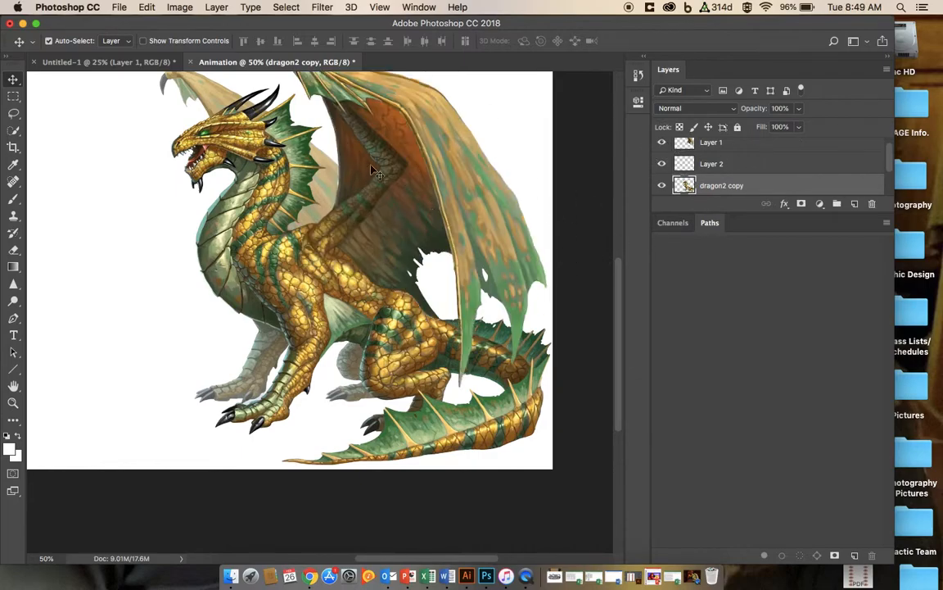
scroll(763, 207, "up", 4)
scroll(744, 164, "up", 2)
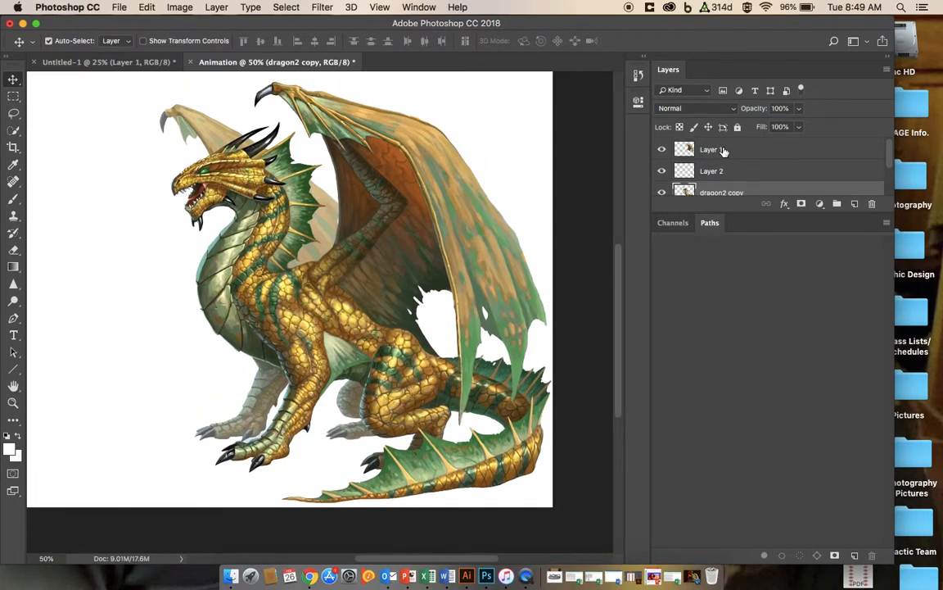
left_click(723, 150)
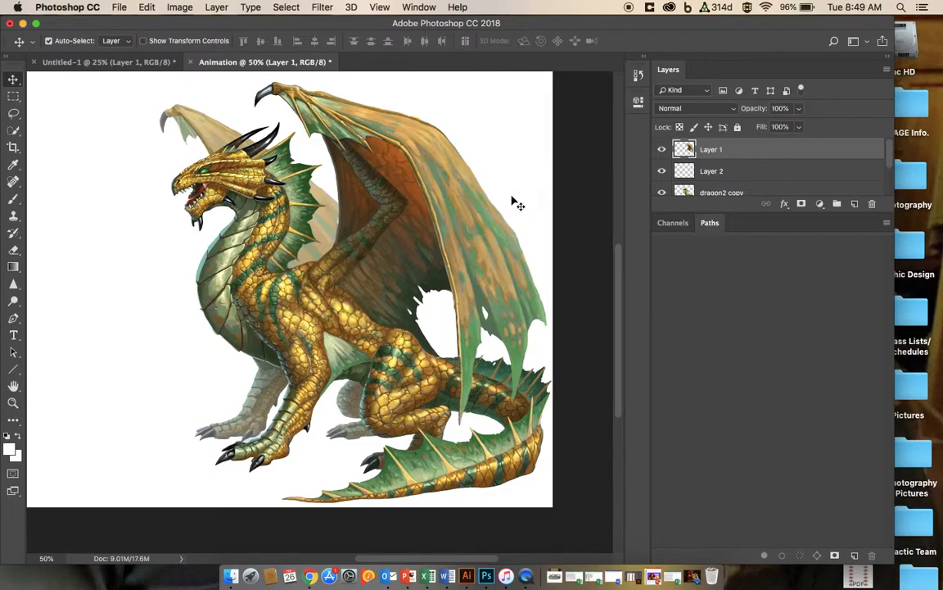
scroll(292, 211, "down", 1)
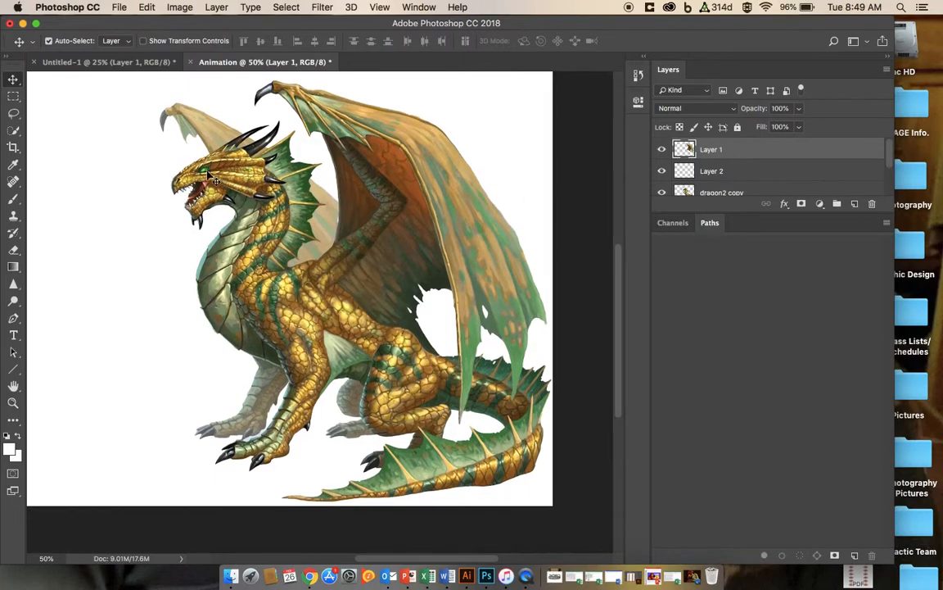
scroll(742, 191, "down", 3)
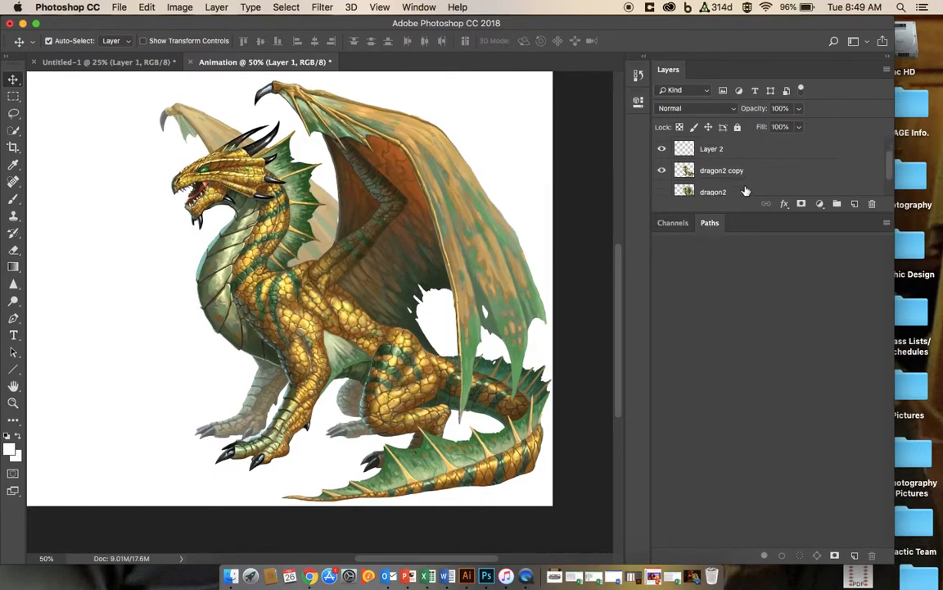
scroll(712, 185, "up", 3)
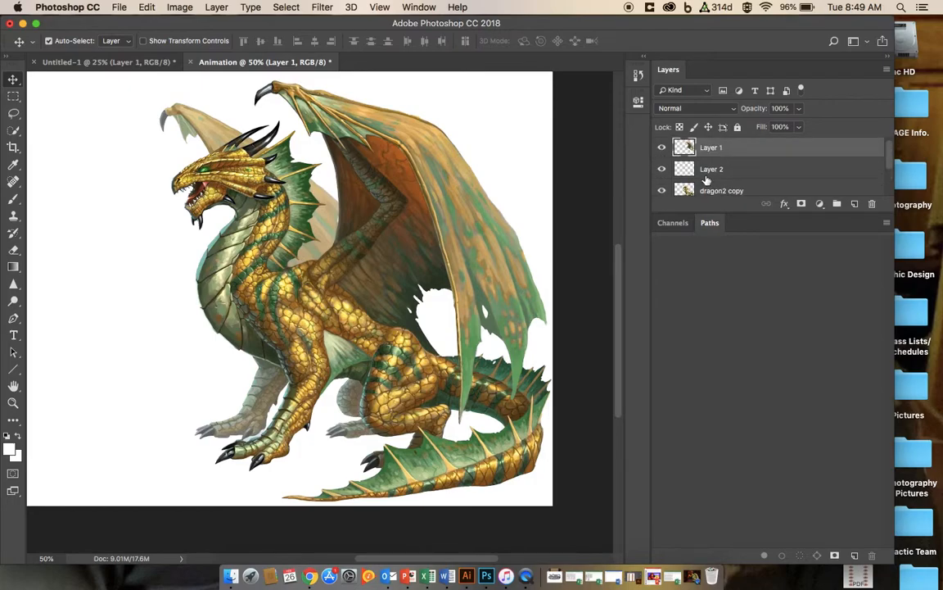
Step: Hide Layer 1, Layer 2 and dragon2 copy, then show and select the original dragon2 layer
left_click(663, 151)
left_click(664, 172)
scroll(674, 186, "down", 2)
left_click(662, 165)
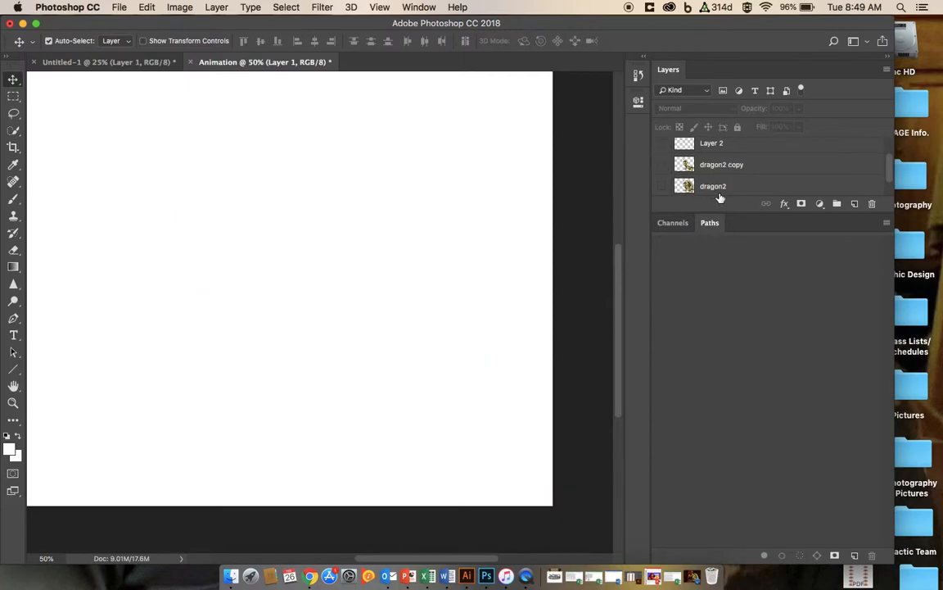
scroll(663, 180, "down", 1)
left_click(664, 177)
left_click(724, 179)
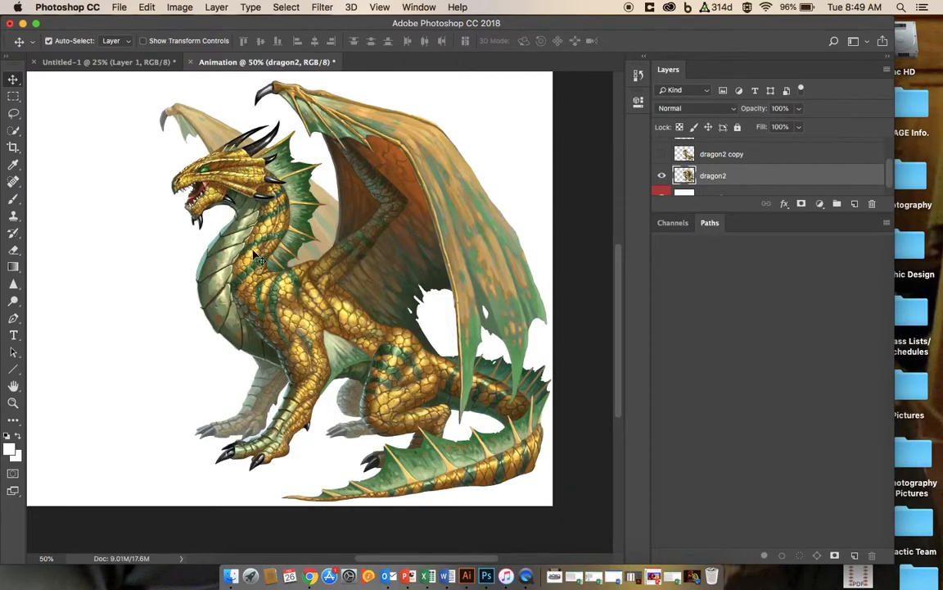
Step: Create a new layer above dragon2 and name it eye
left_click(12, 131)
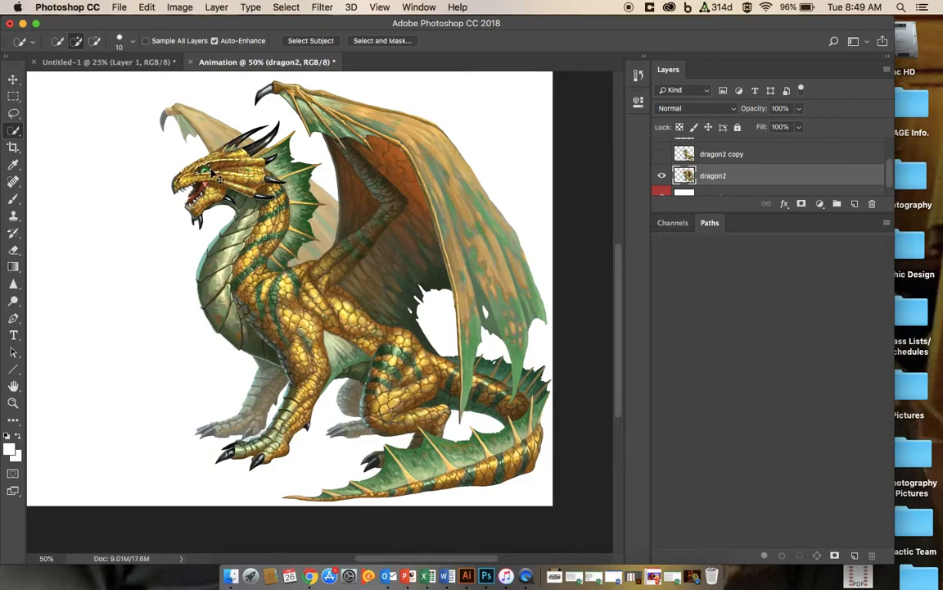
key("super+alt+shift+n")
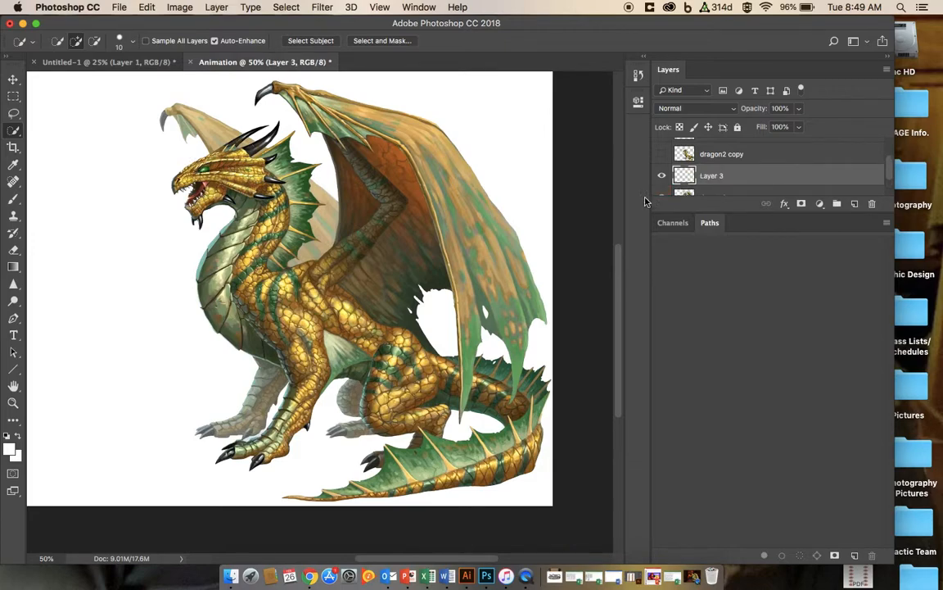
left_click(711, 176)
double_click(711, 176)
type("d")
type("ye")
key("Return")
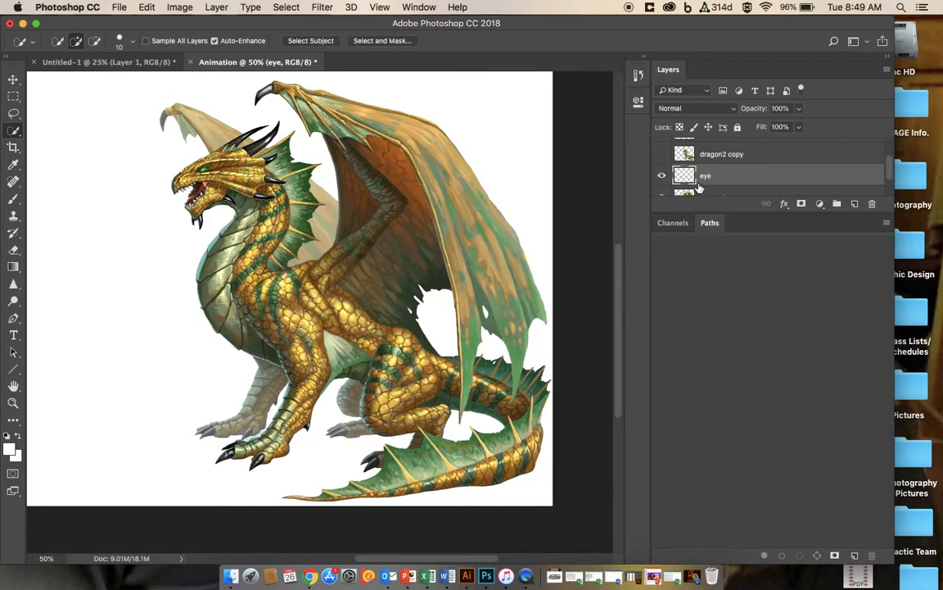
Step: Open the blending options for the eye layer and enable the Color Overlay style
right_click(708, 178)
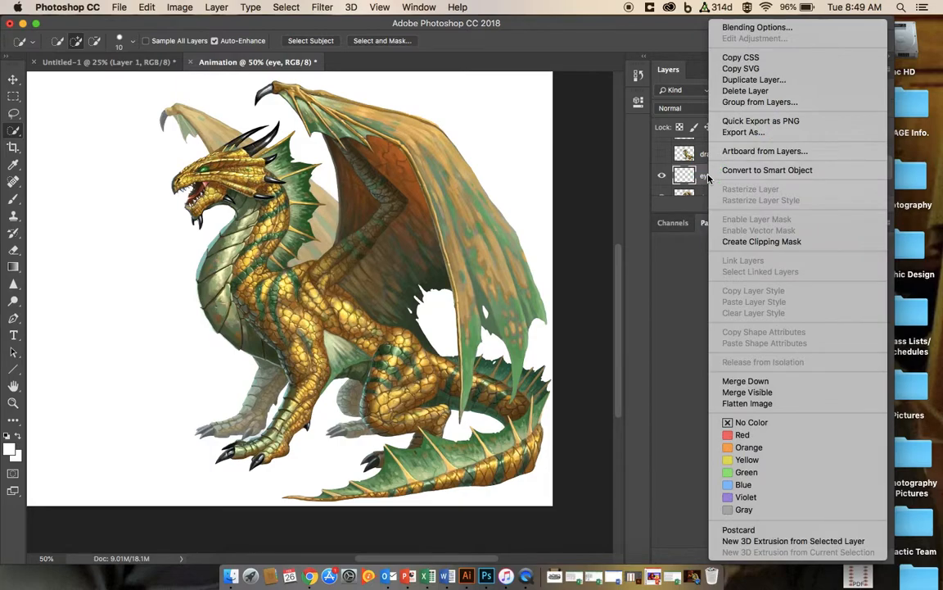
left_click(729, 29)
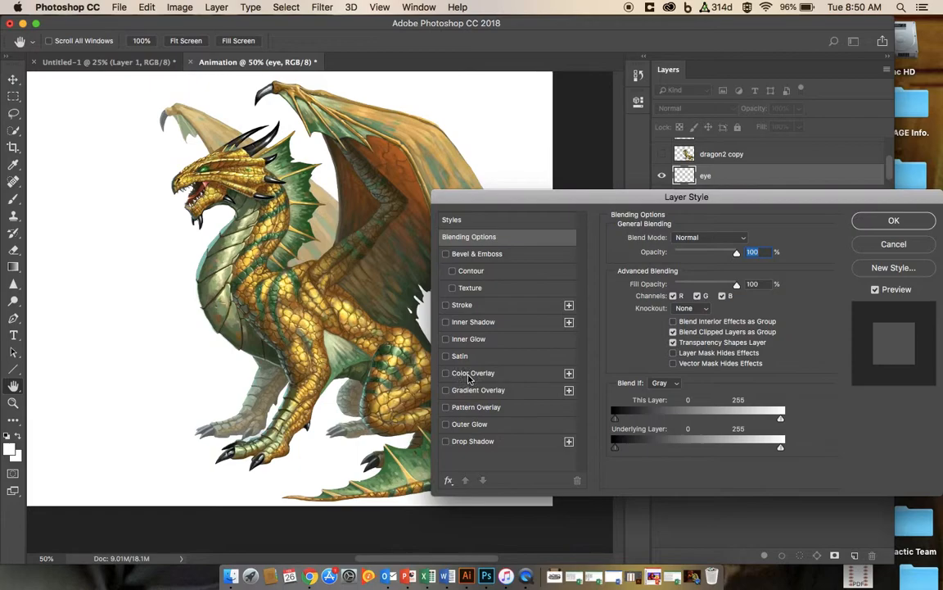
left_click(446, 374)
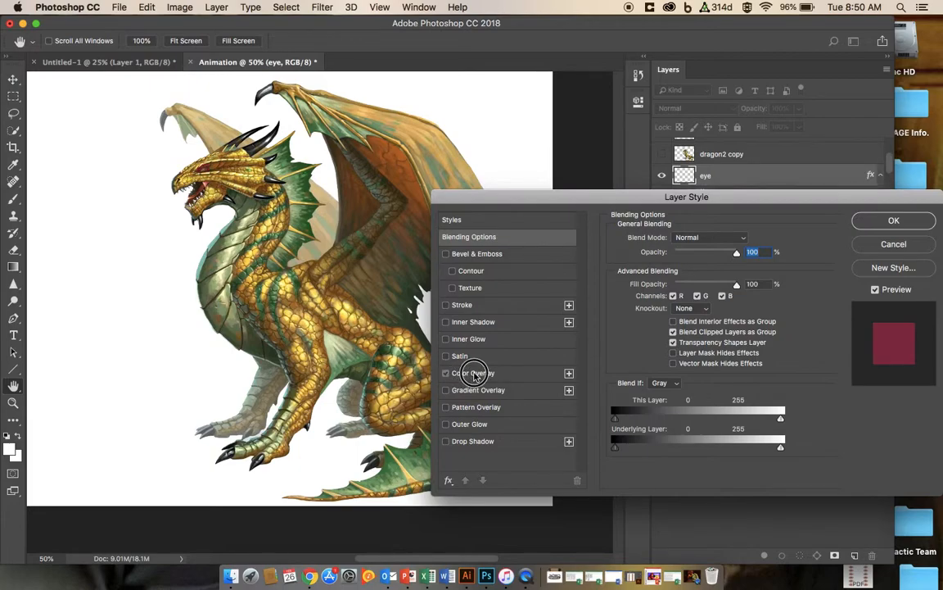
left_click(475, 374)
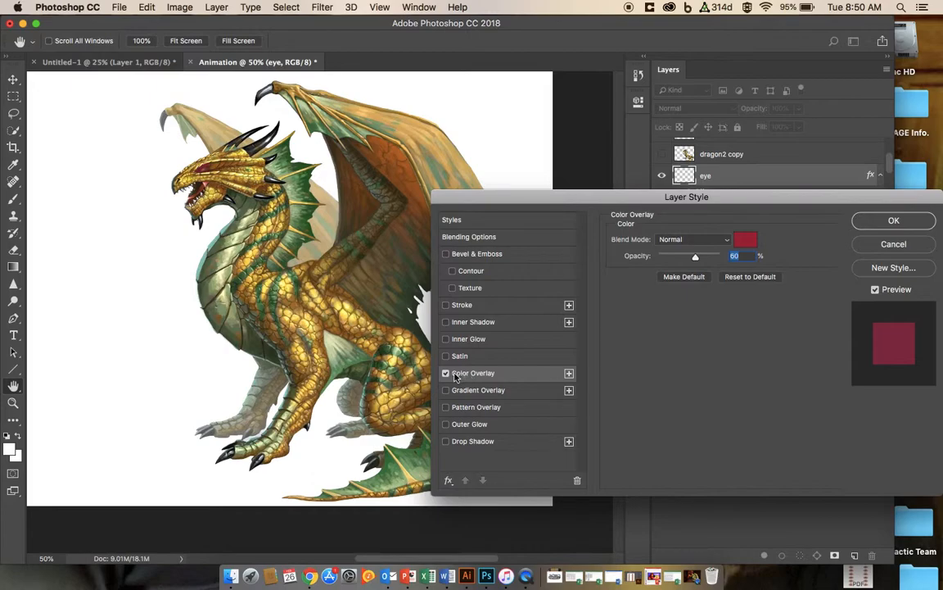
left_click(446, 374)
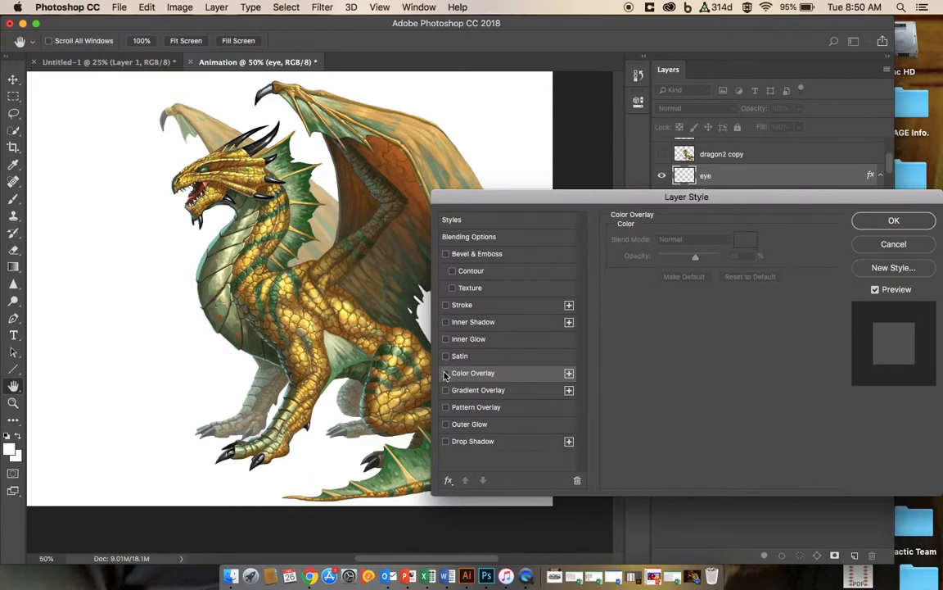
left_click(447, 374)
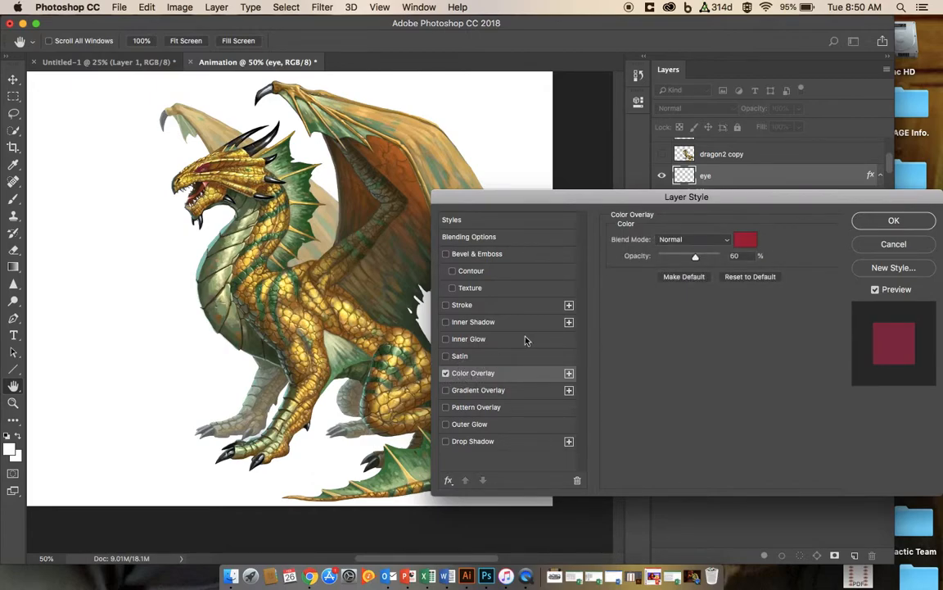
Step: Set the Color Overlay colour to yellow-green e2ec41 in the colour picker
left_click(746, 242)
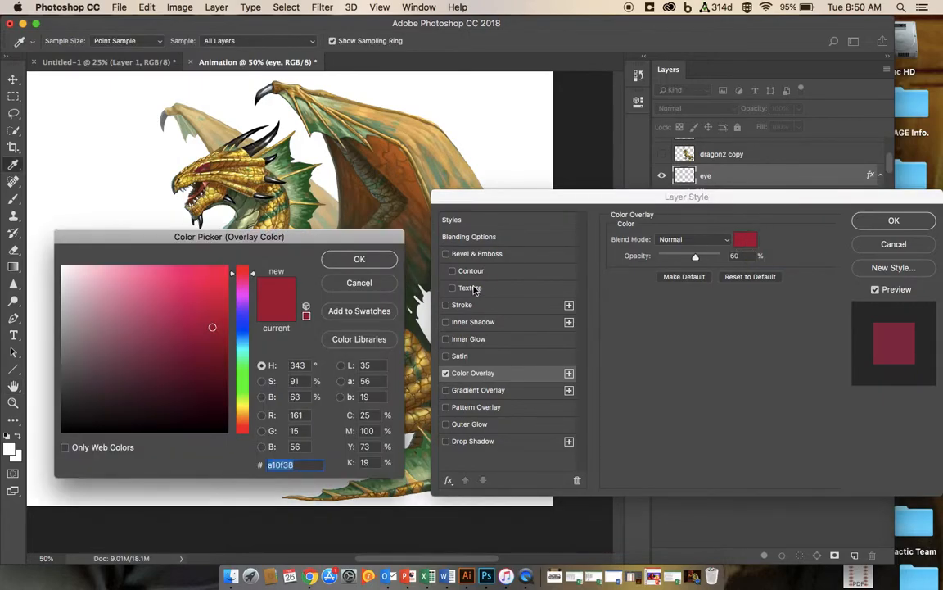
mouse_move(60, 329)
left_mouse_down()
mouse_move(61, 385)
mouse_move(198, 379)
mouse_move(237, 337)
mouse_move(242, 374)
left_mouse_up()
left_click(241, 402)
mouse_move(175, 316)
left_mouse_down()
mouse_move(179, 260)
mouse_move(196, 282)
mouse_move(172, 250)
mouse_move(156, 249)
left_mouse_up()
mouse_move(243, 407)
left_mouse_down()
mouse_move(230, 417)
mouse_move(239, 420)
left_mouse_up()
mouse_move(165, 268)
left_mouse_down()
mouse_move(141, 269)
mouse_move(159, 274)
mouse_move(185, 310)
mouse_move(148, 312)
left_mouse_up()
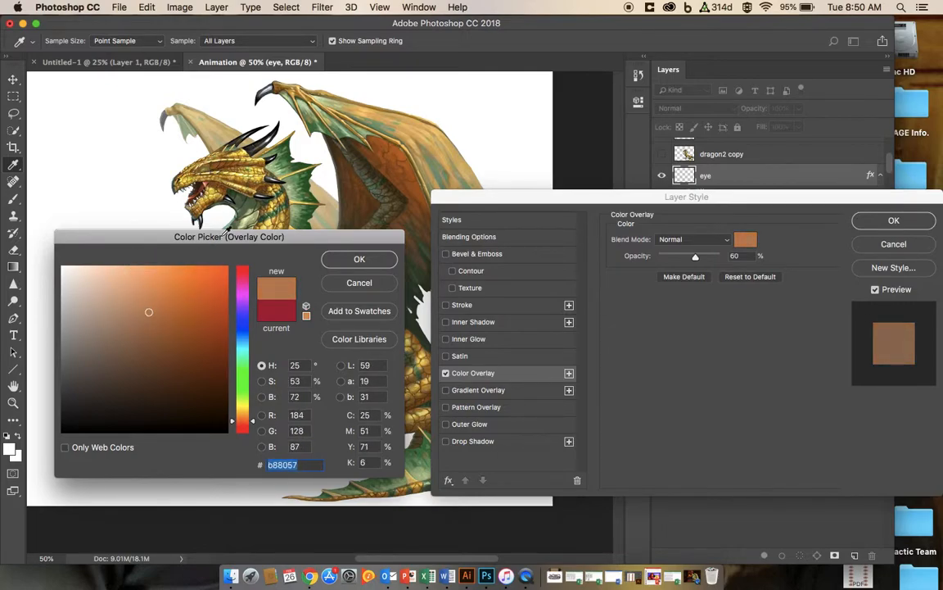
left_click(242, 402)
left_click(191, 301)
left_click_drag(191, 301, 182, 279)
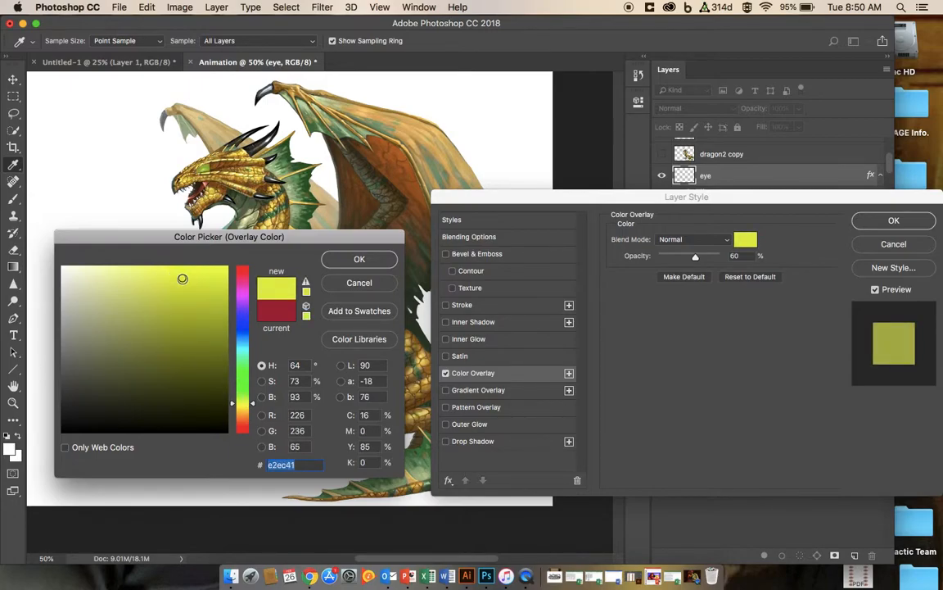
left_click(361, 260)
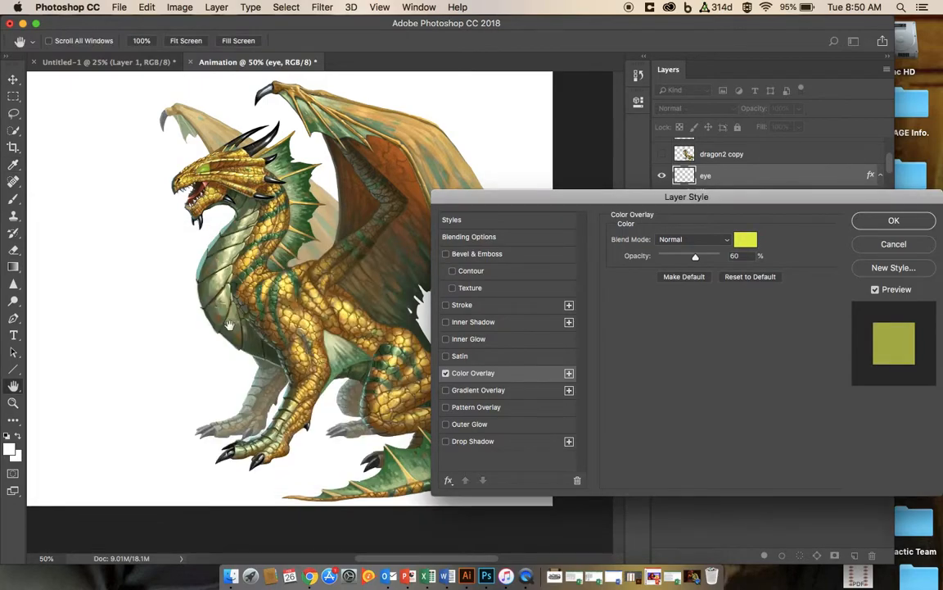
Step: Lower the Color Overlay opacity to 44% and enable the Outer Glow style
mouse_move(697, 259)
left_mouse_down()
mouse_move(670, 257)
mouse_move(722, 260)
mouse_move(685, 256)
left_mouse_up()
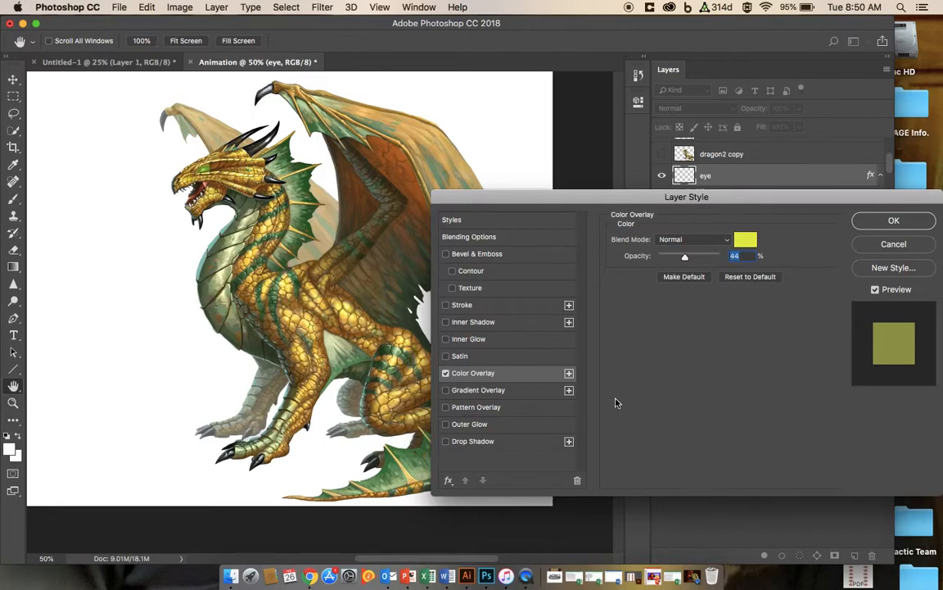
left_click(445, 425)
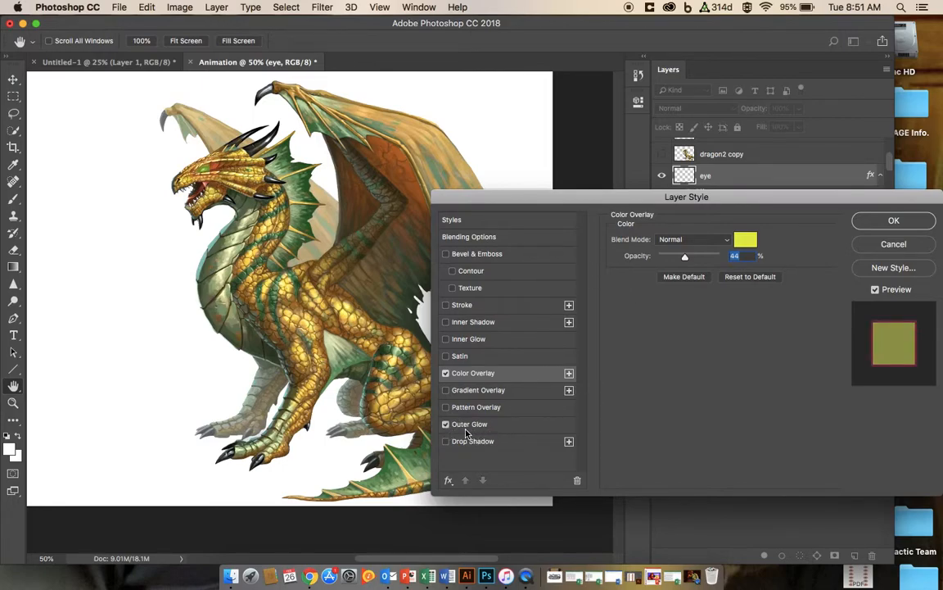
left_click(472, 424)
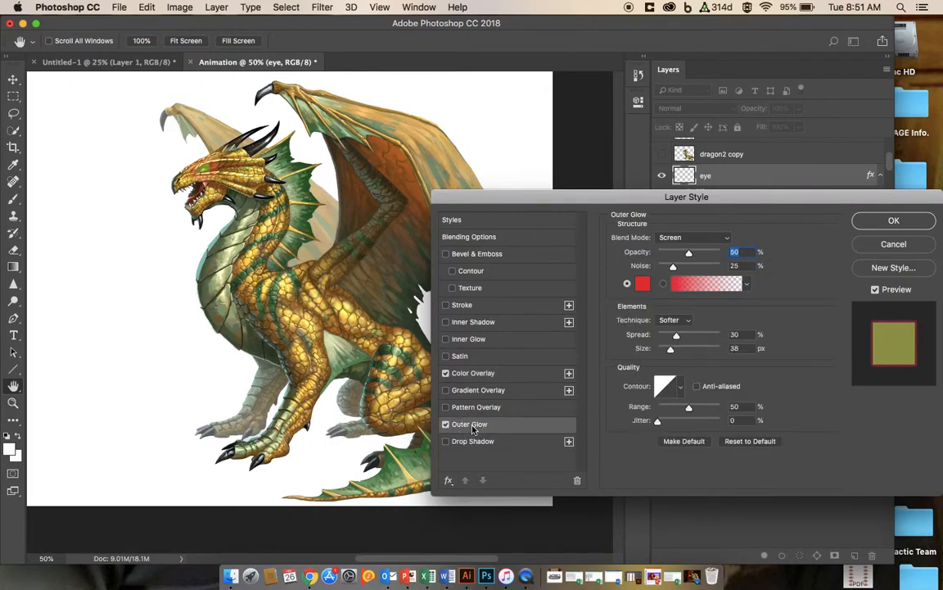
Step: Set the Outer Glow colour to a bright green in the colour picker
left_click(643, 284)
left_click(242, 377)
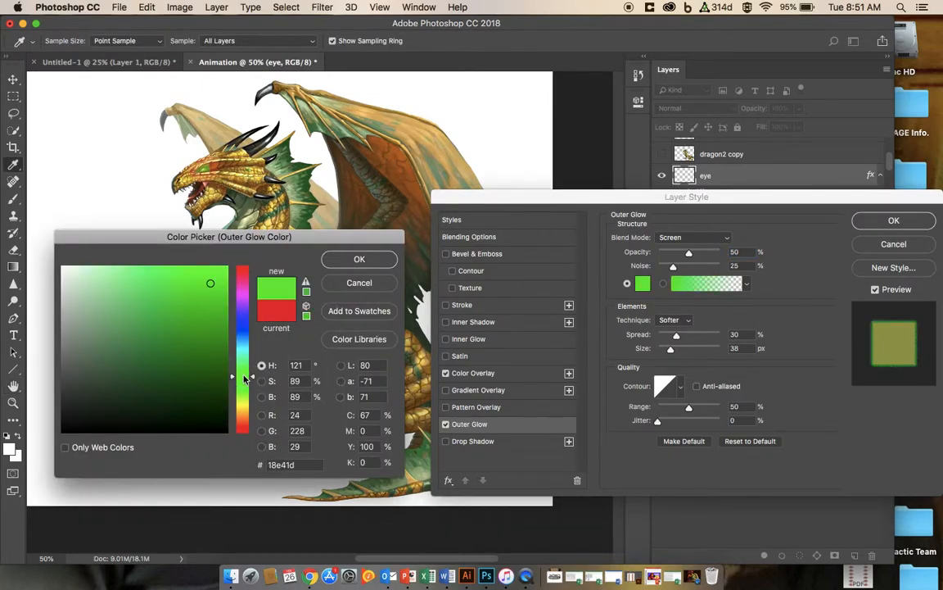
mouse_move(213, 330)
left_mouse_down()
mouse_move(217, 343)
mouse_move(190, 342)
mouse_move(189, 299)
mouse_move(166, 284)
left_mouse_up()
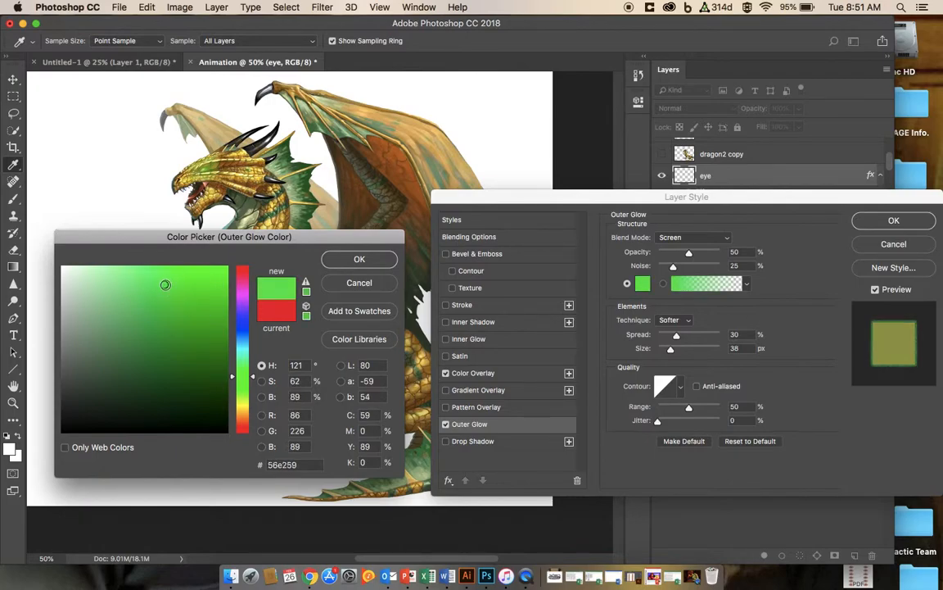
left_click(216, 276)
left_click(360, 260)
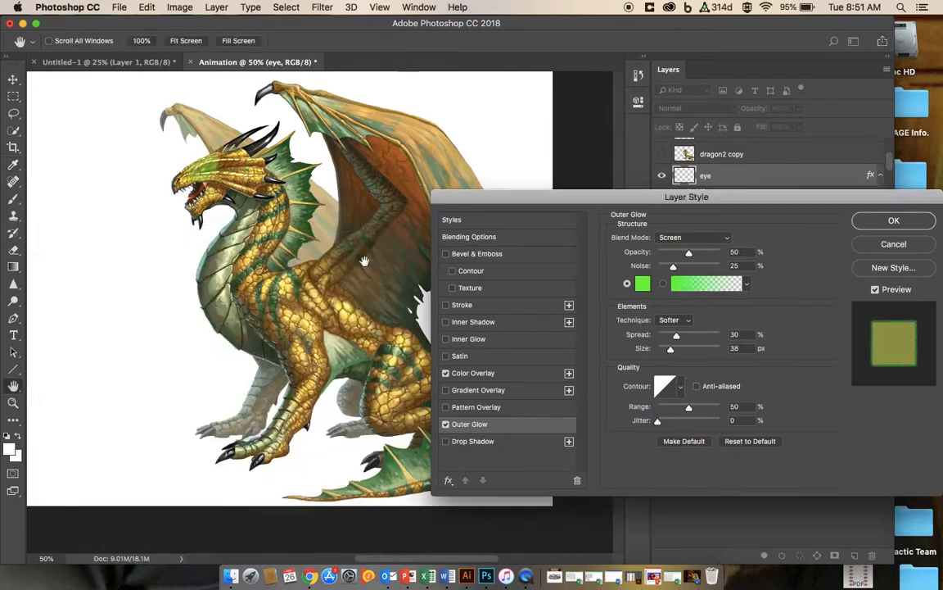
Step: Set the Outer Glow size to 92 px and spread to 29%, adjust its opacity, and apply the style
mouse_move(676, 338)
left_mouse_down()
mouse_move(718, 332)
mouse_move(674, 335)
mouse_move(686, 344)
left_mouse_up()
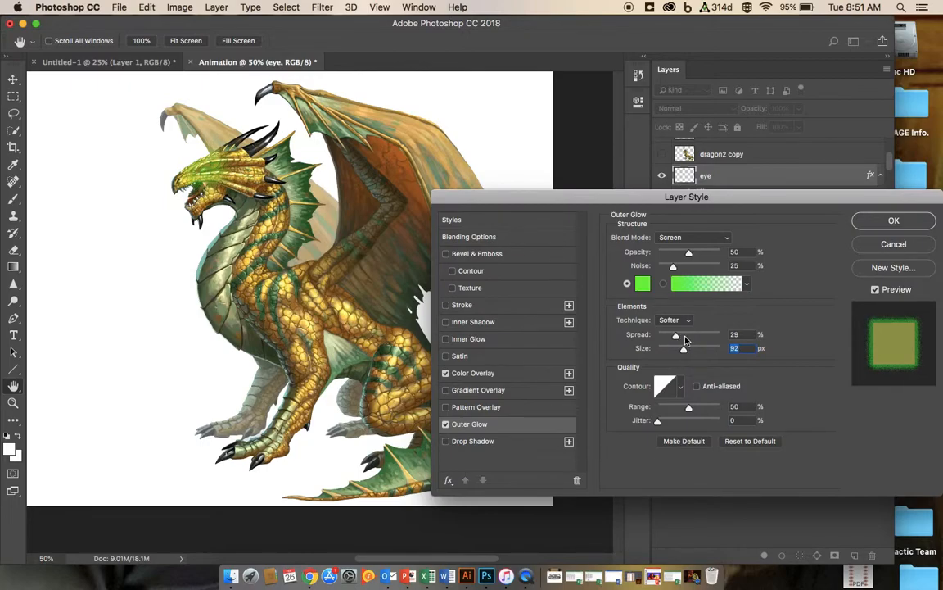
mouse_move(689, 254)
left_mouse_down()
mouse_move(674, 252)
mouse_move(694, 255)
mouse_move(688, 270)
left_mouse_up()
left_click_drag(687, 266, 679, 264)
left_click(871, 222)
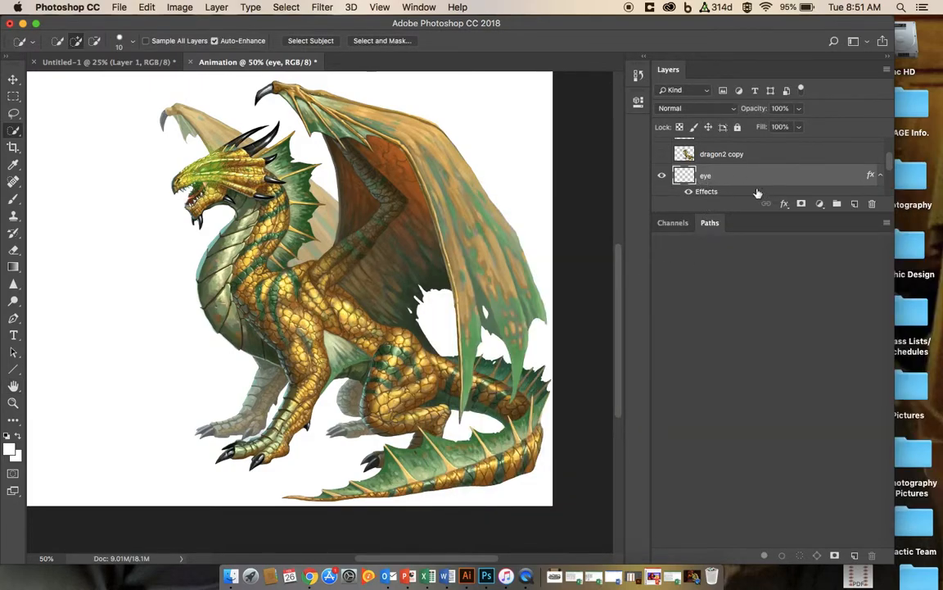
Step: Hide the eye layer
left_click(663, 176)
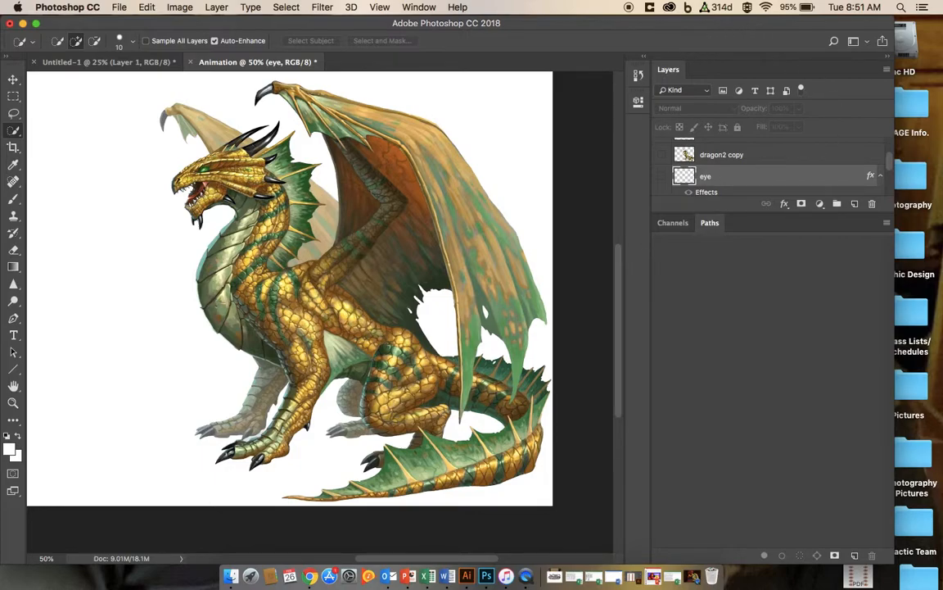
scroll(619, 345, "down", 1)
scroll(714, 176, "down", 3)
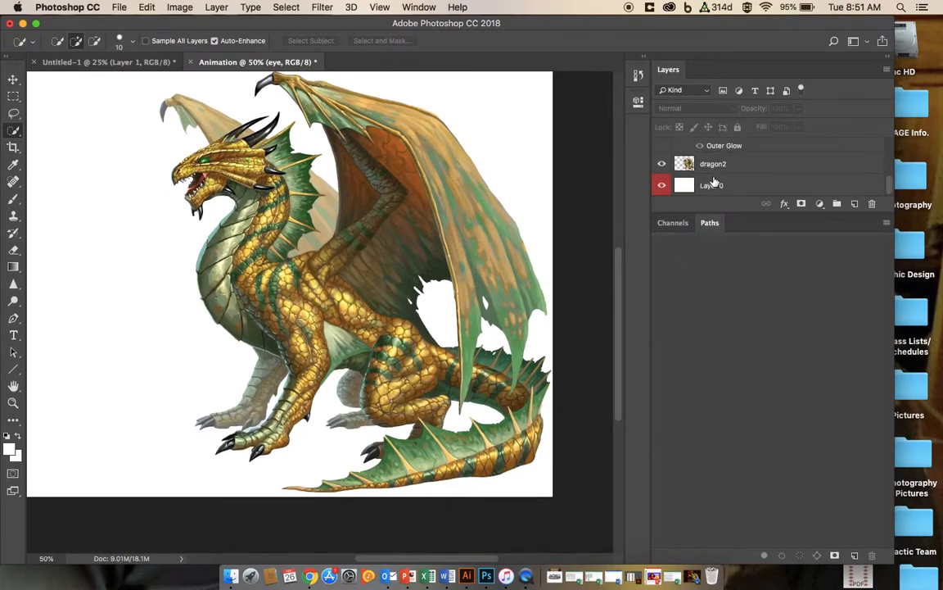
scroll(714, 181, "up", 5)
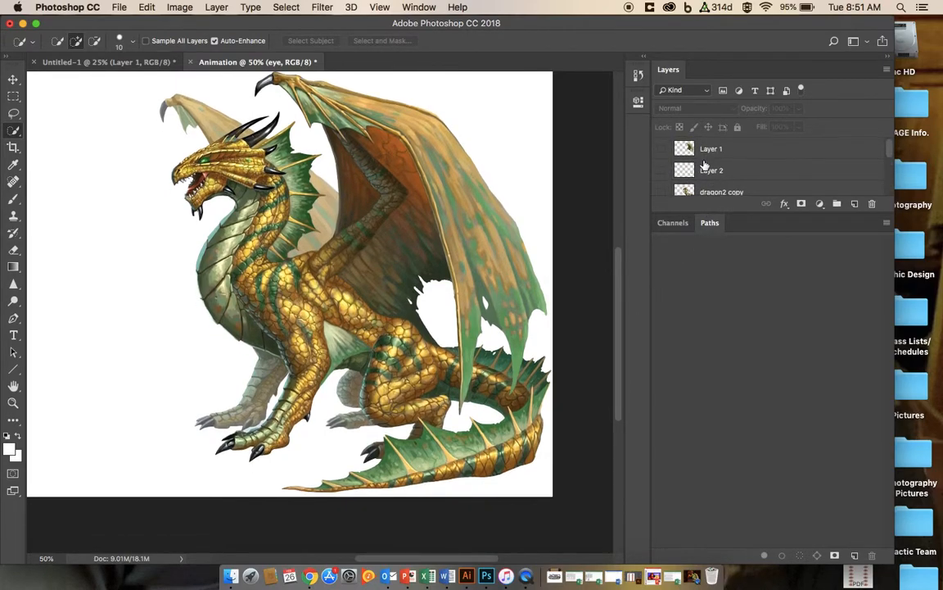
Step: Make both Layer 1 and Layer 2 visible in the Animation document
scroll(704, 166, "down", 2)
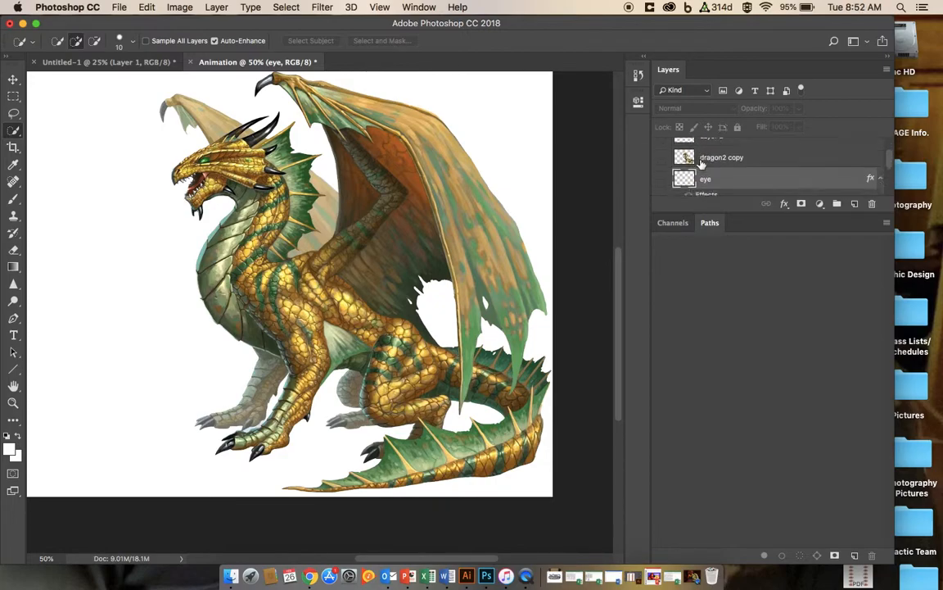
scroll(703, 165, "up", 2)
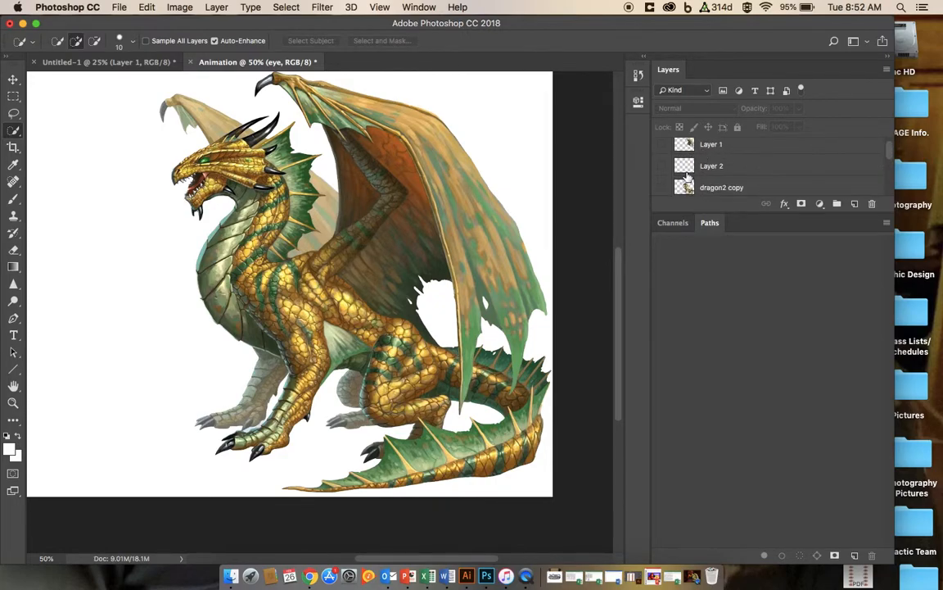
left_click(712, 167)
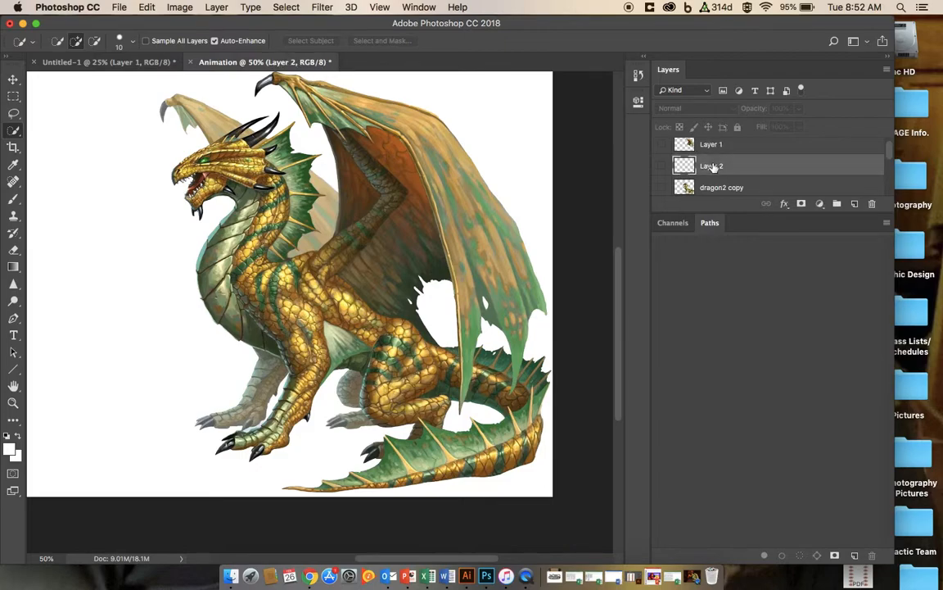
left_click(662, 168)
left_click(662, 168)
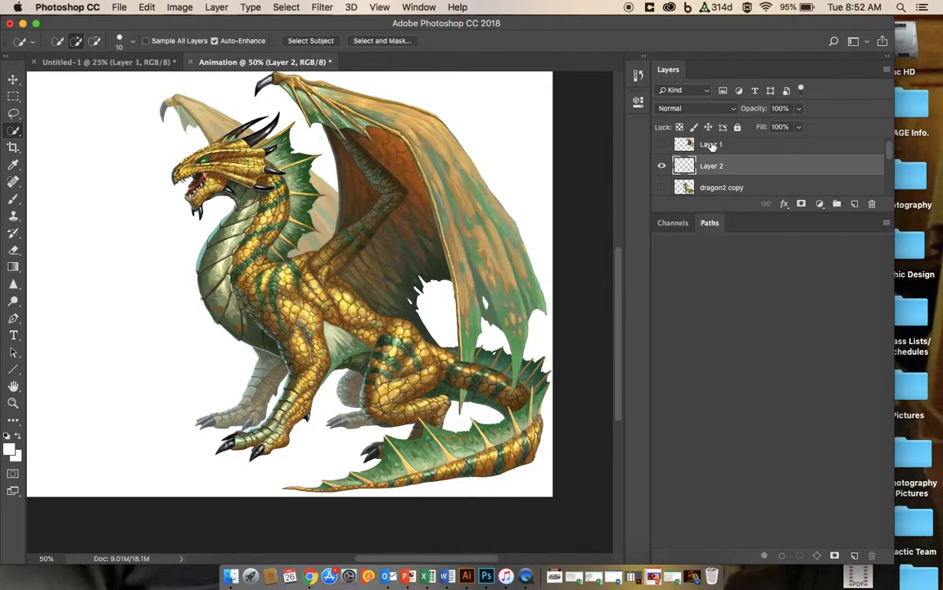
left_click(714, 146)
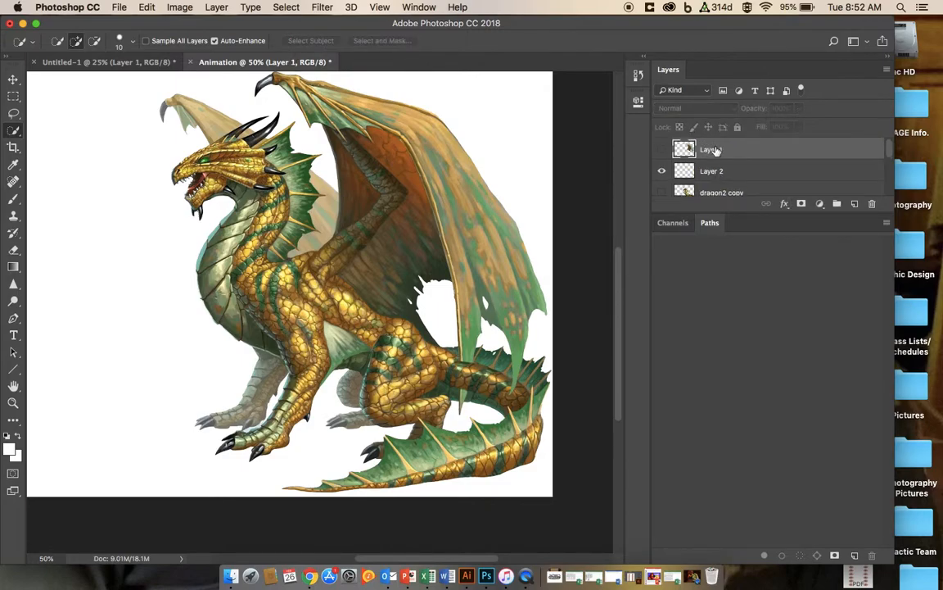
left_click(662, 149)
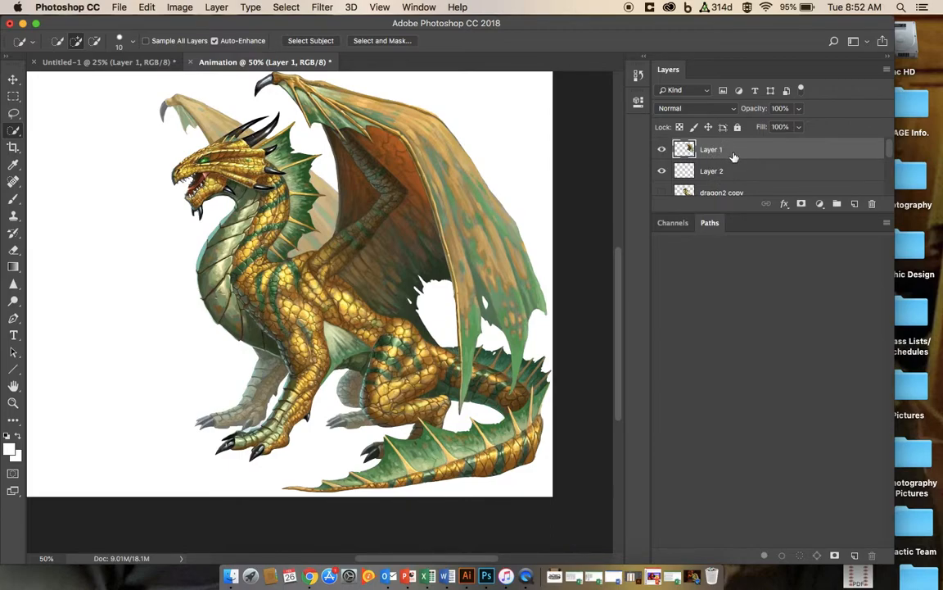
Step: Group Layer 1 and Layer 2 into a new group named Wing
left_click(742, 169, "shift")
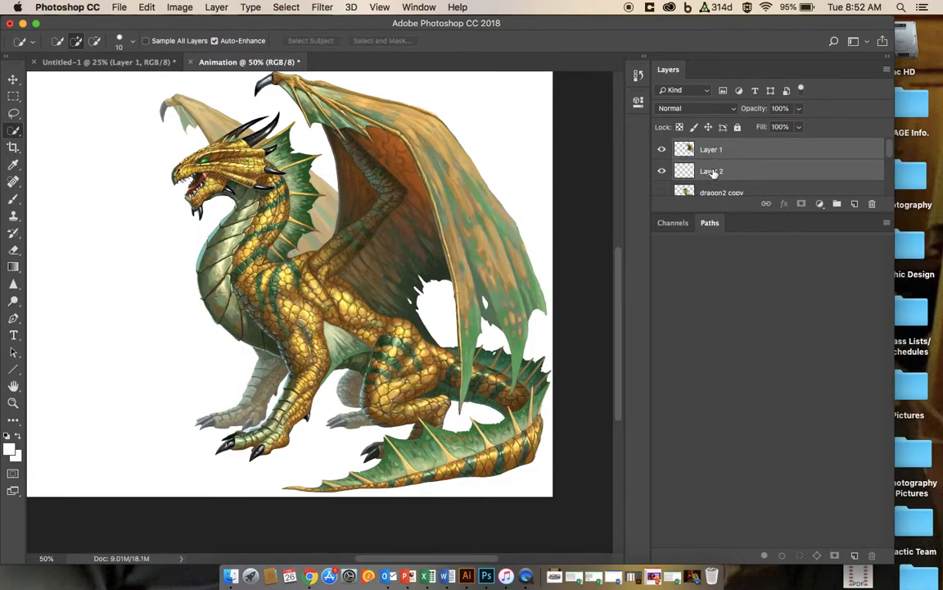
right_click(744, 157)
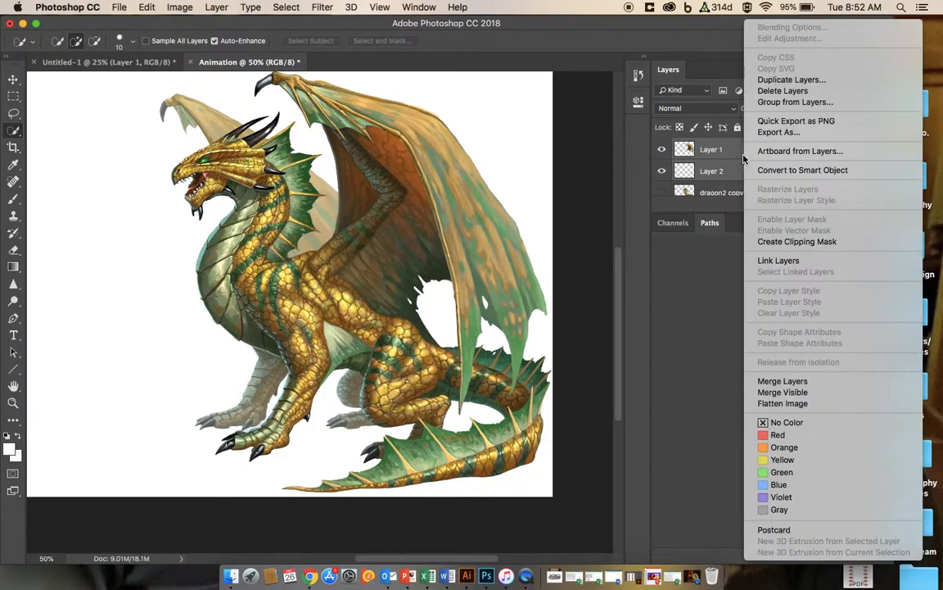
left_click(762, 104)
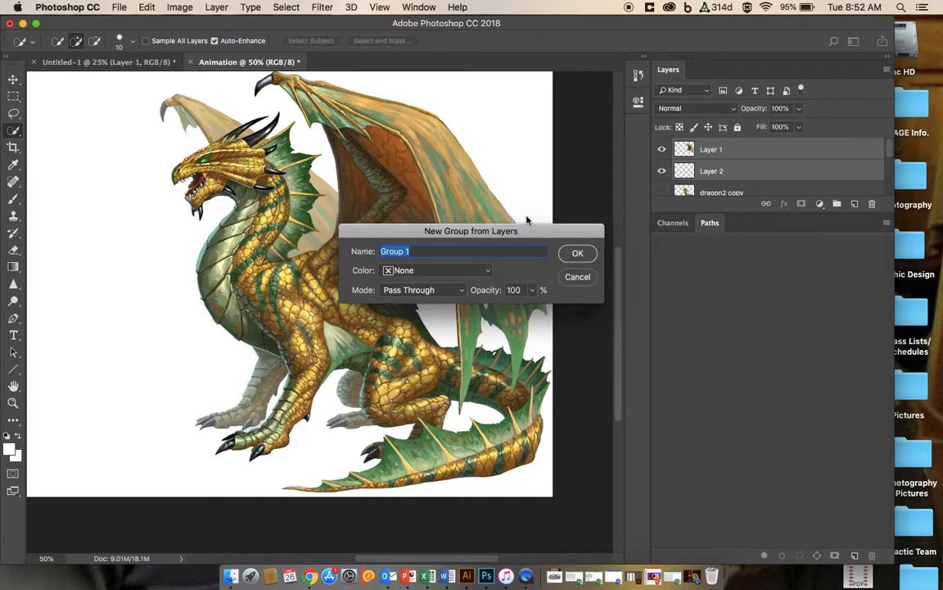
type("Wi")
key("Return")
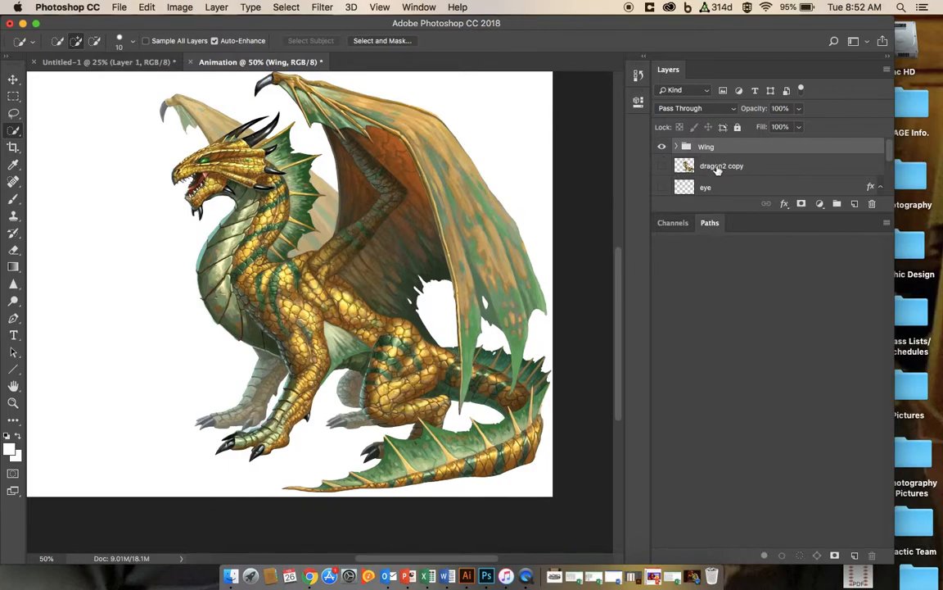
Step: Switch to the Move tool and open the Timeline panel
left_click(13, 79)
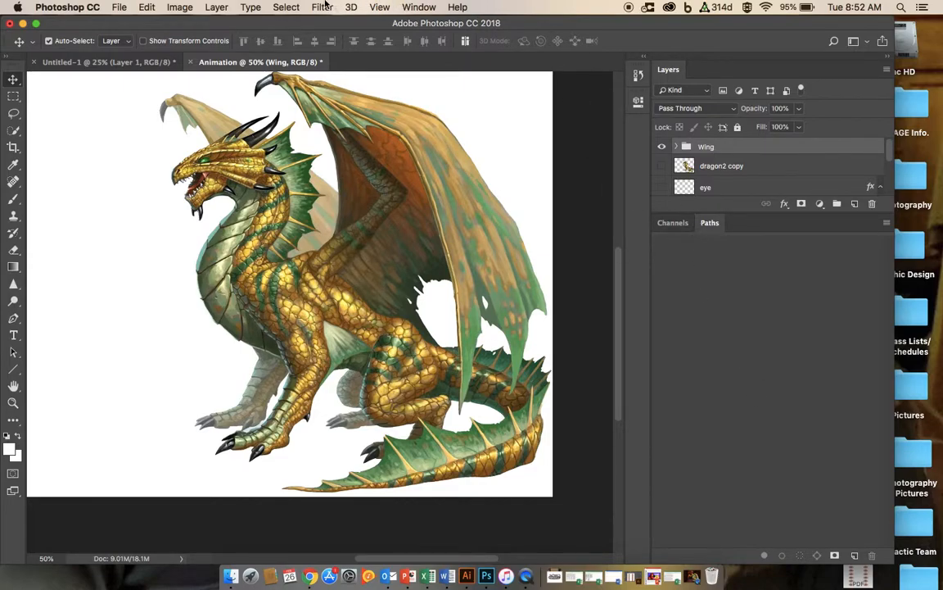
left_click(418, 7)
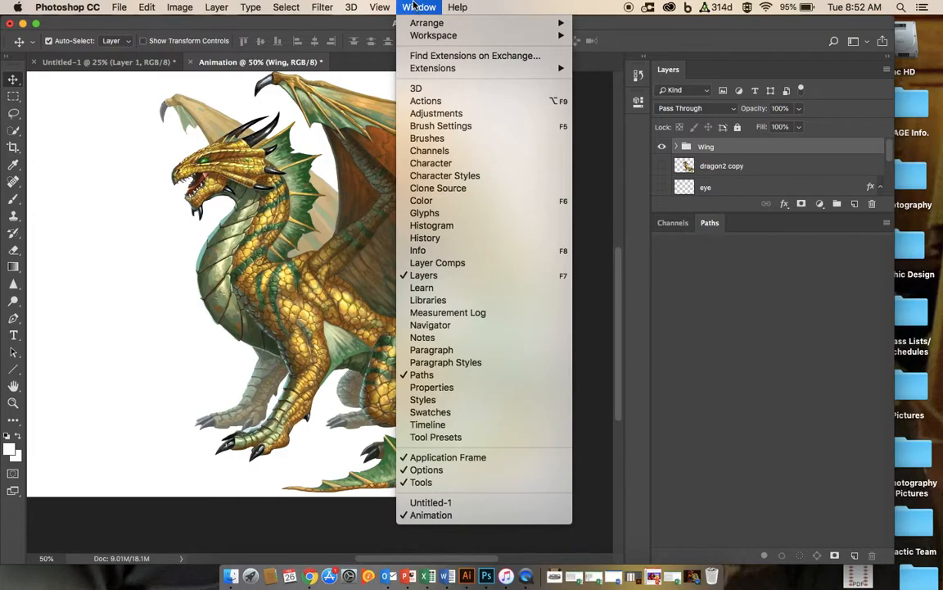
left_click(433, 427)
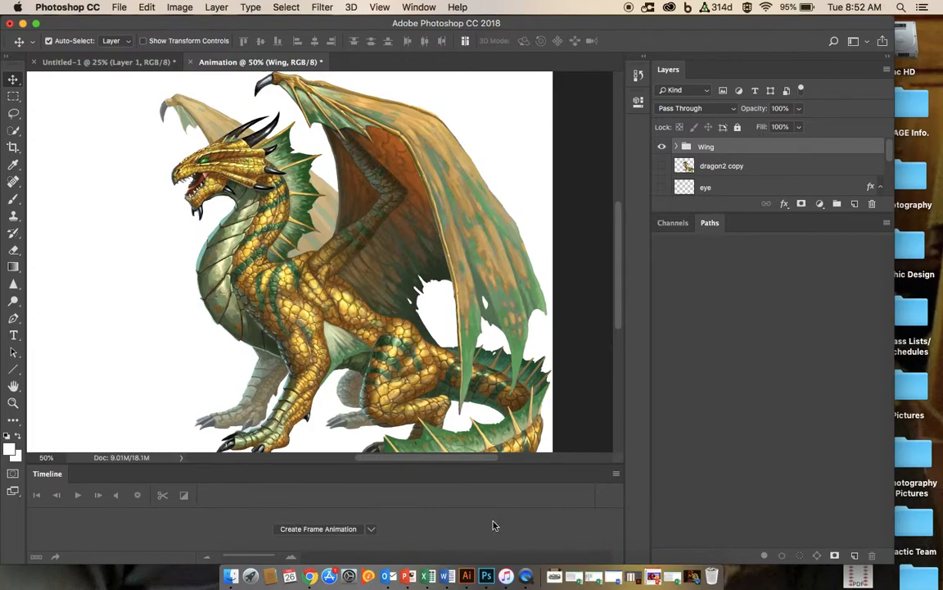
Step: Create a frame animation in the Timeline, zooming the canvas out to fit
left_click(372, 532)
left_click(326, 539)
left_click(371, 529)
left_click(347, 553)
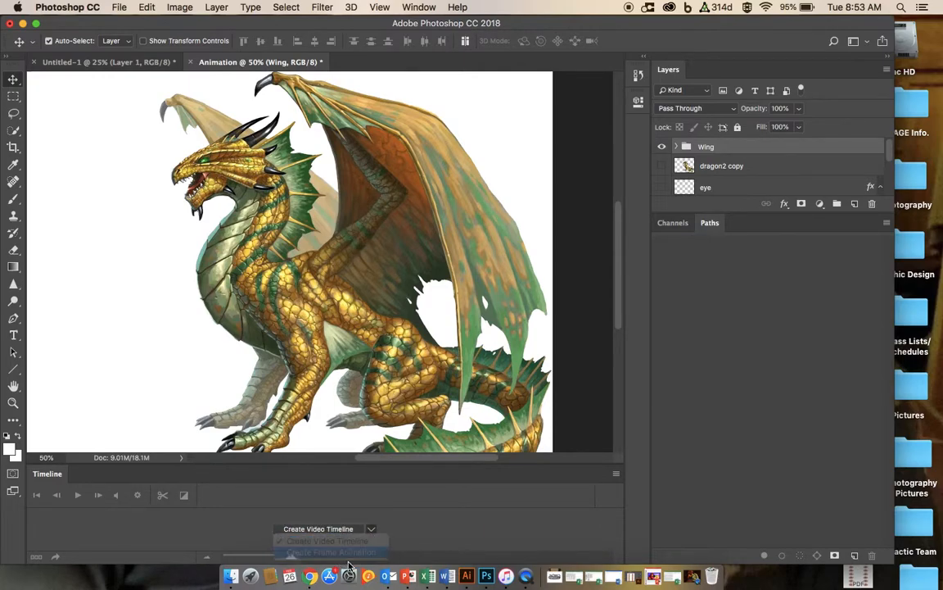
left_click_drag(895, 563, 942, 565)
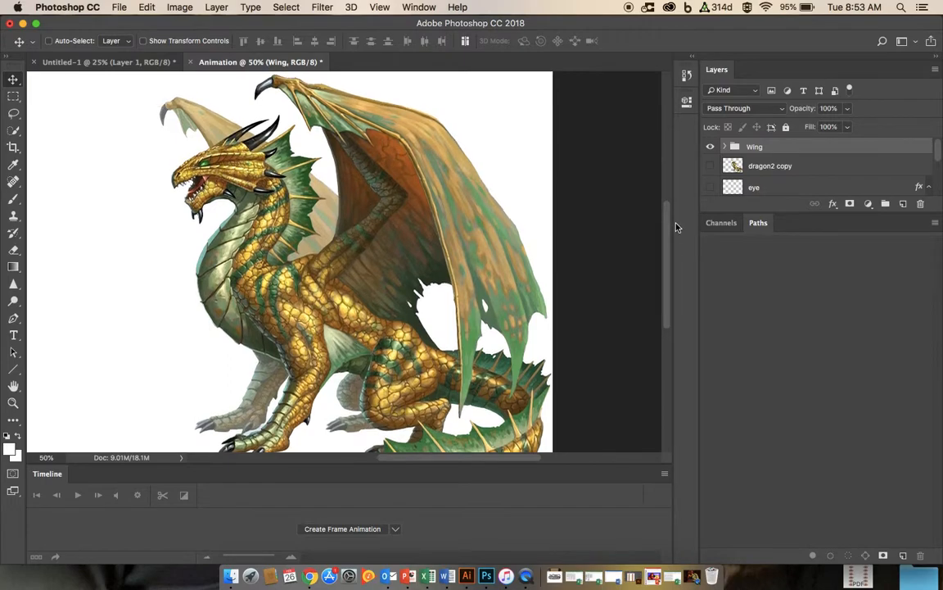
key("super+minus")
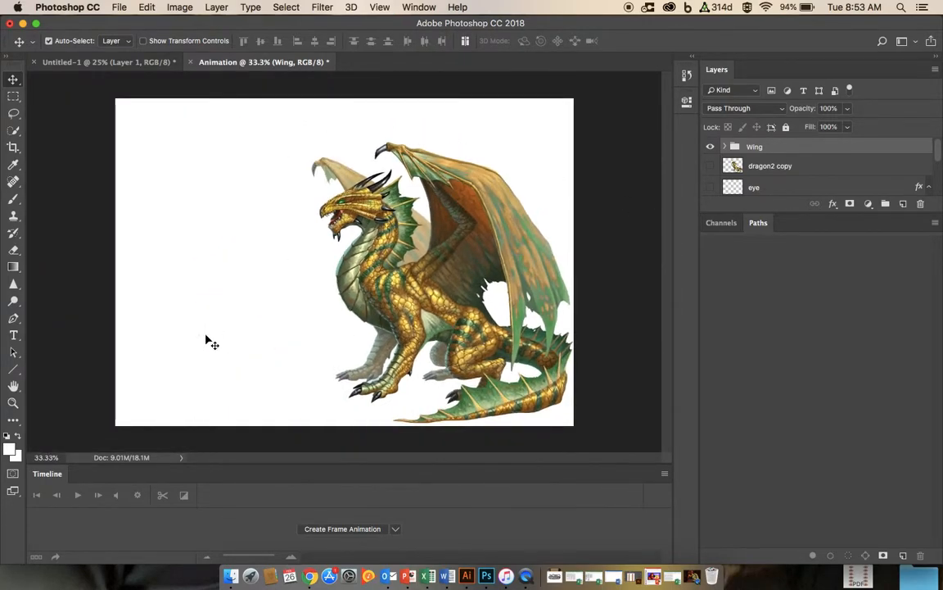
left_click(339, 529)
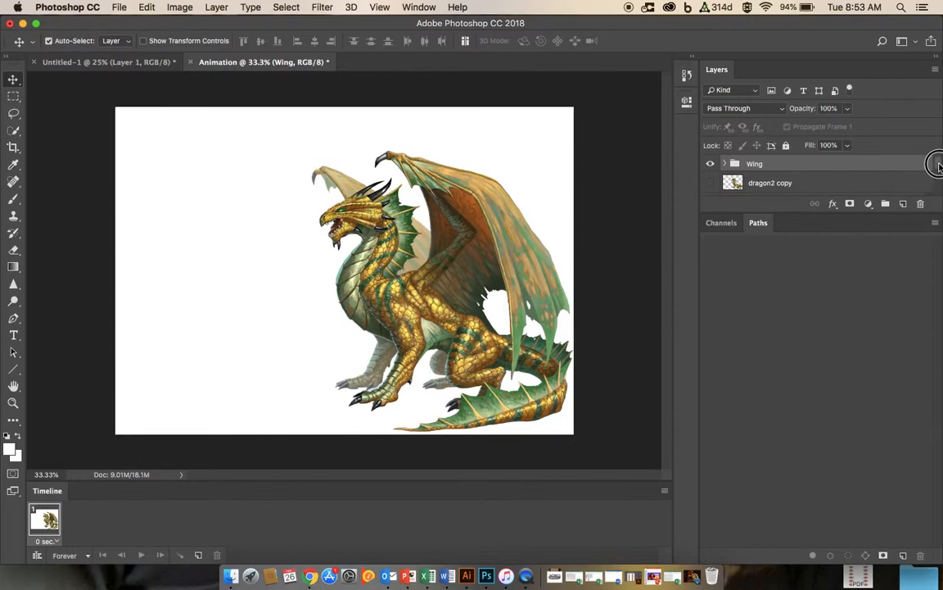
Step: Set the first frame's layers so dragon2 is visible and the glowing eye layer is hidden
scroll(939, 167, "down", 1)
scroll(938, 167, "down", 1)
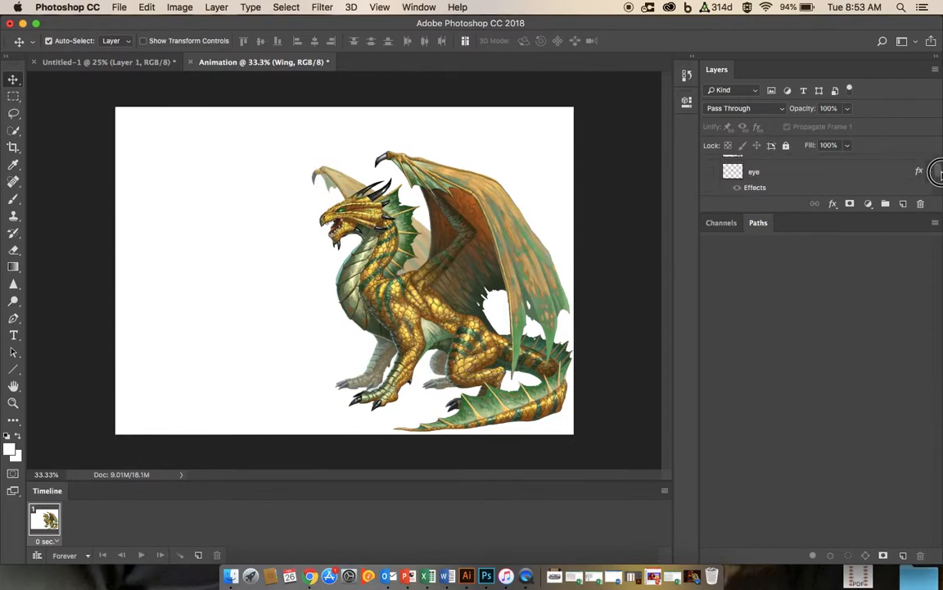
scroll(938, 168, "up", 1)
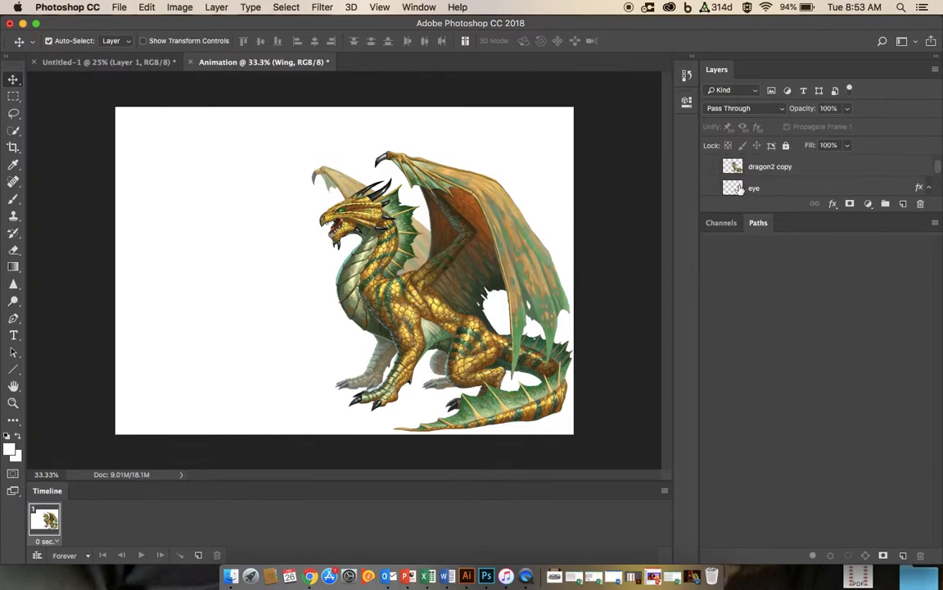
left_click(710, 187)
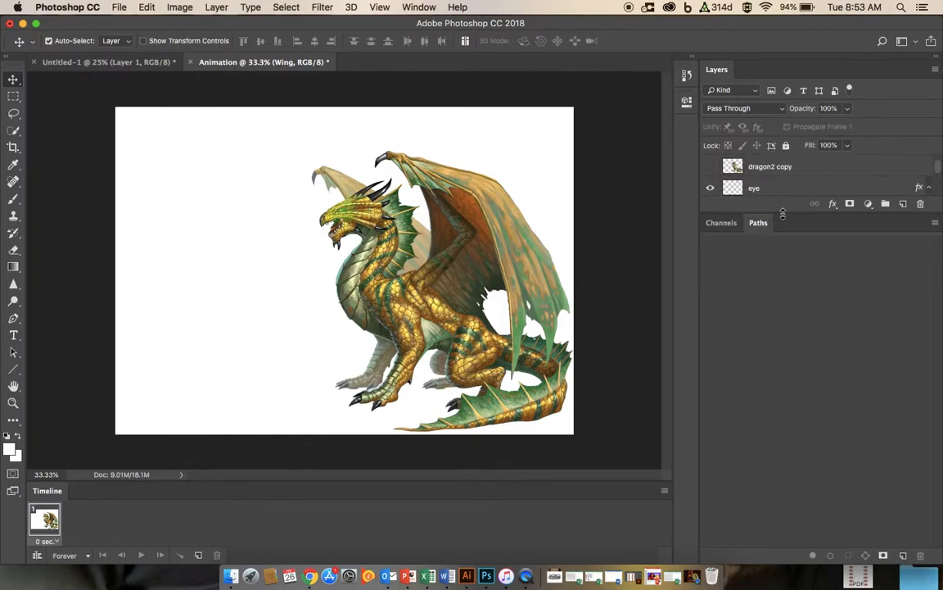
scroll(934, 174, "down", 3)
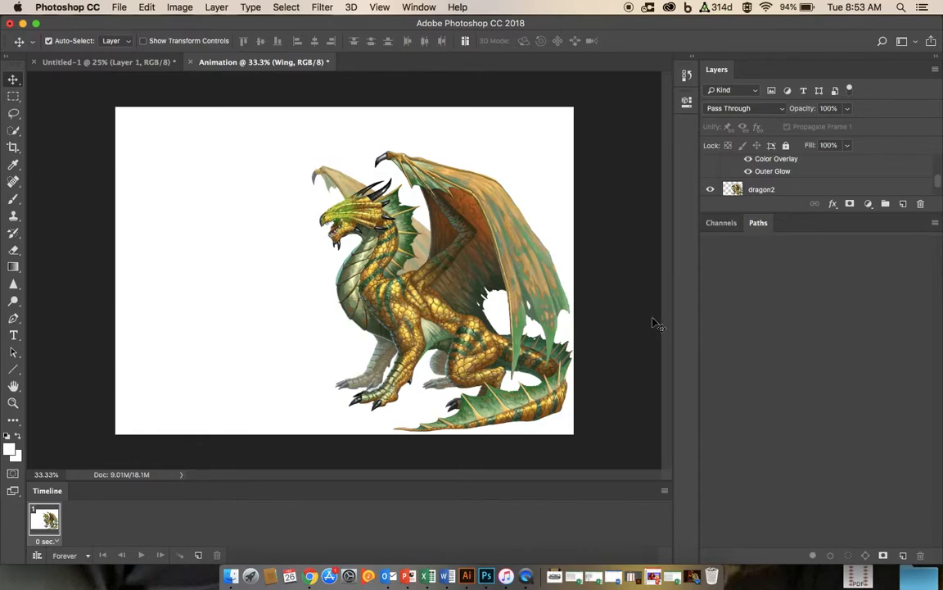
left_click(713, 192)
left_click(711, 190)
scroll(889, 180, "down", 2)
scroll(884, 182, "up", 2)
scroll(796, 181, "up", 3)
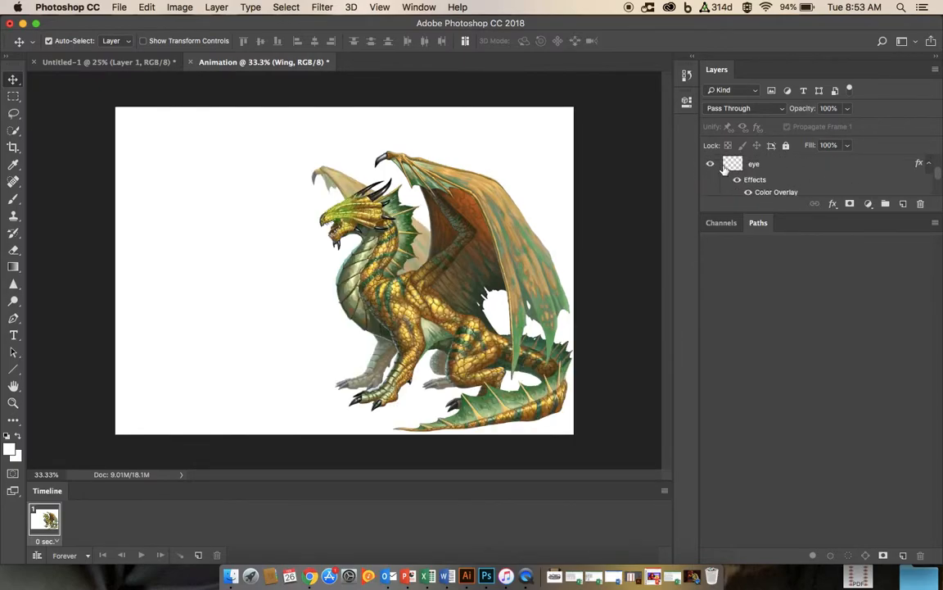
left_click(710, 164)
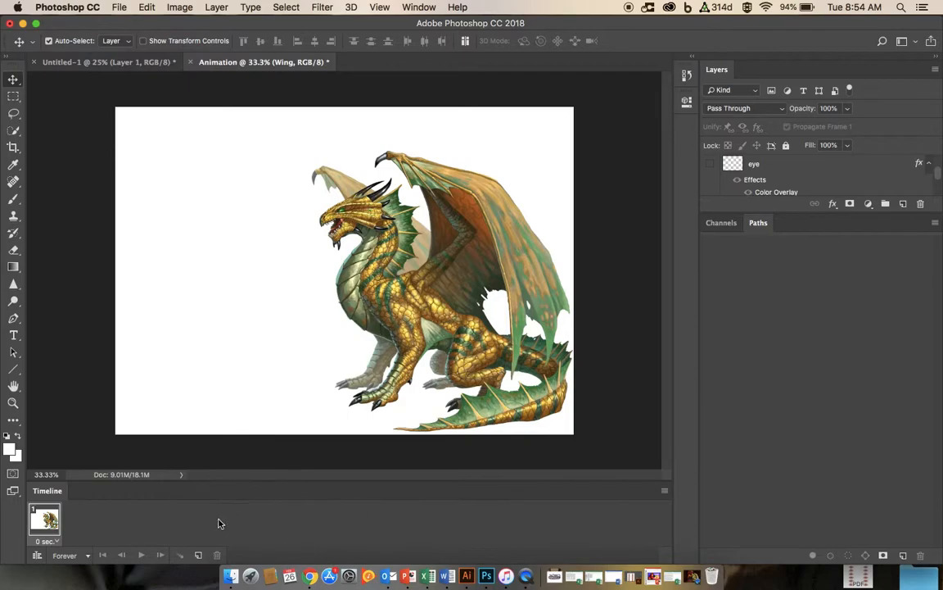
Step: Duplicate the frame and show the glowing eye layer in the second frame
left_click(198, 556)
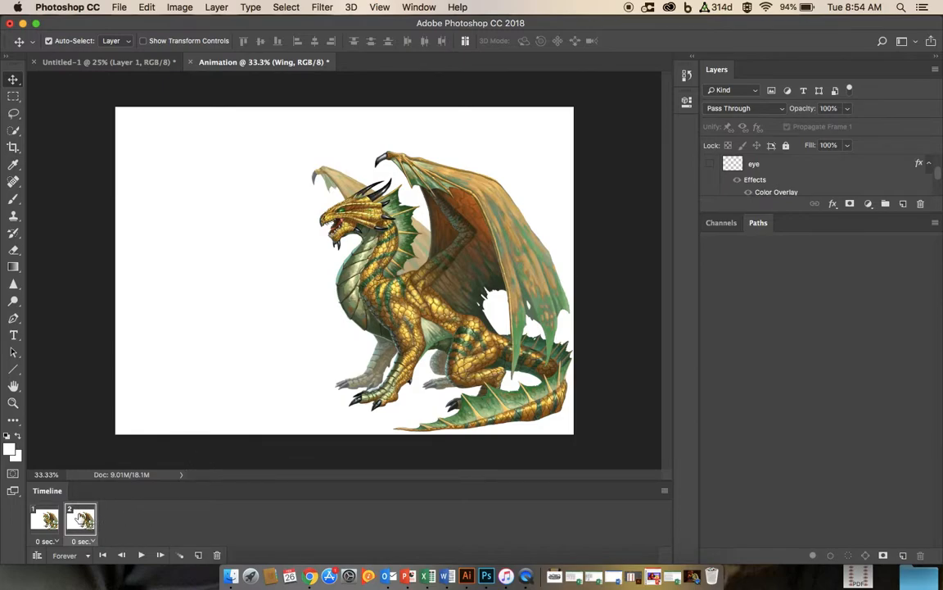
left_click(710, 163)
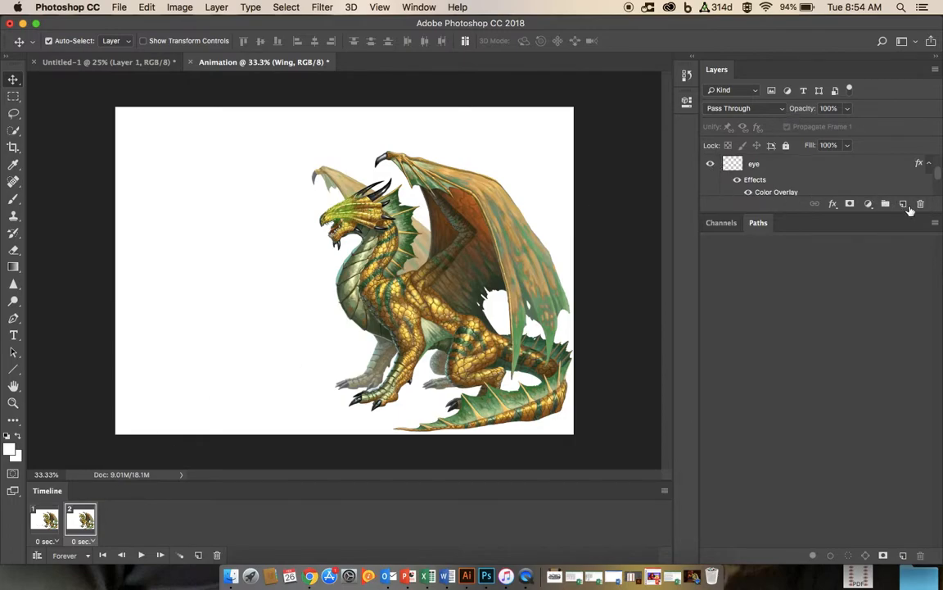
left_click_drag(933, 216, 918, 402)
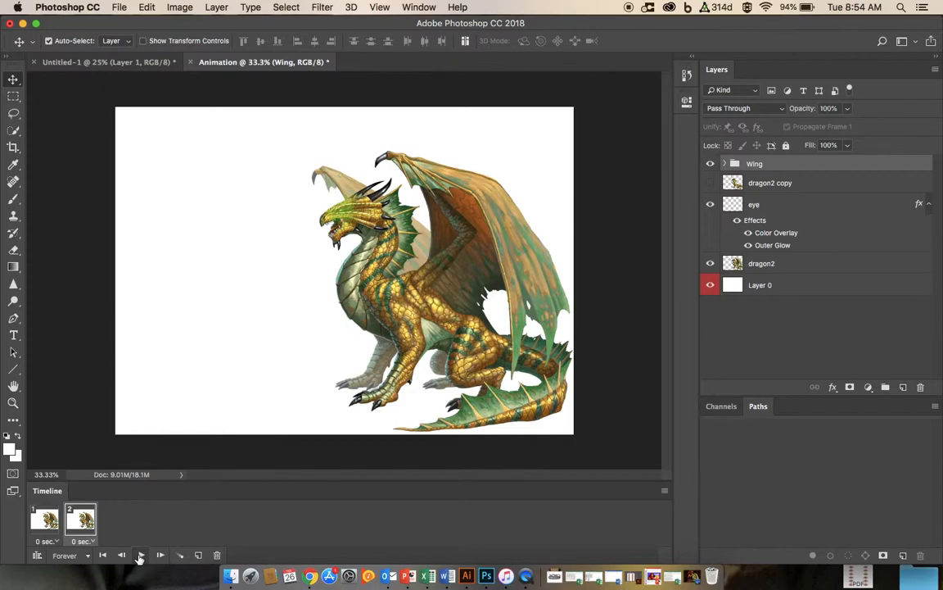
Step: Set the animation looping to Forever and play, then stop, the preview
left_click(69, 557)
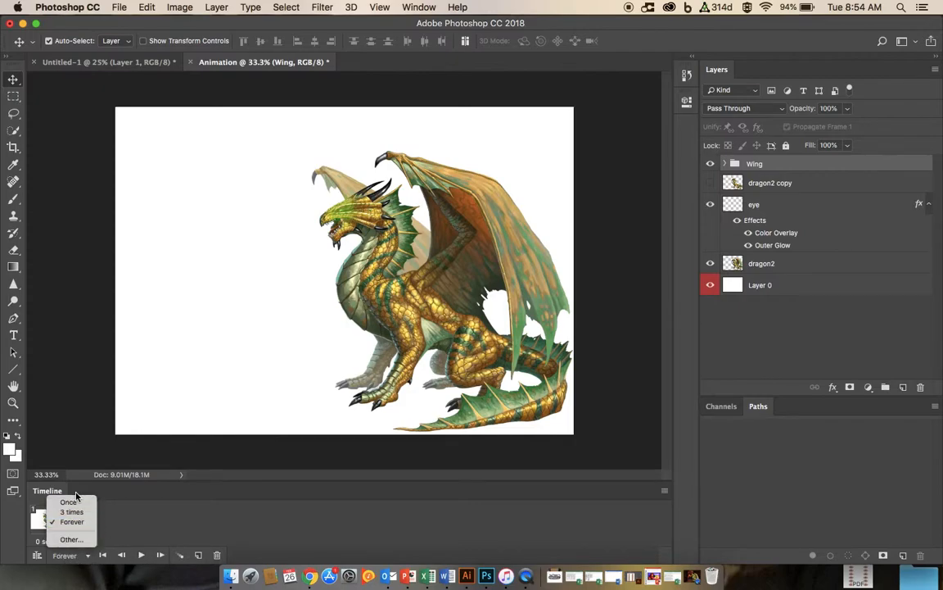
left_click(72, 522)
left_click(198, 555)
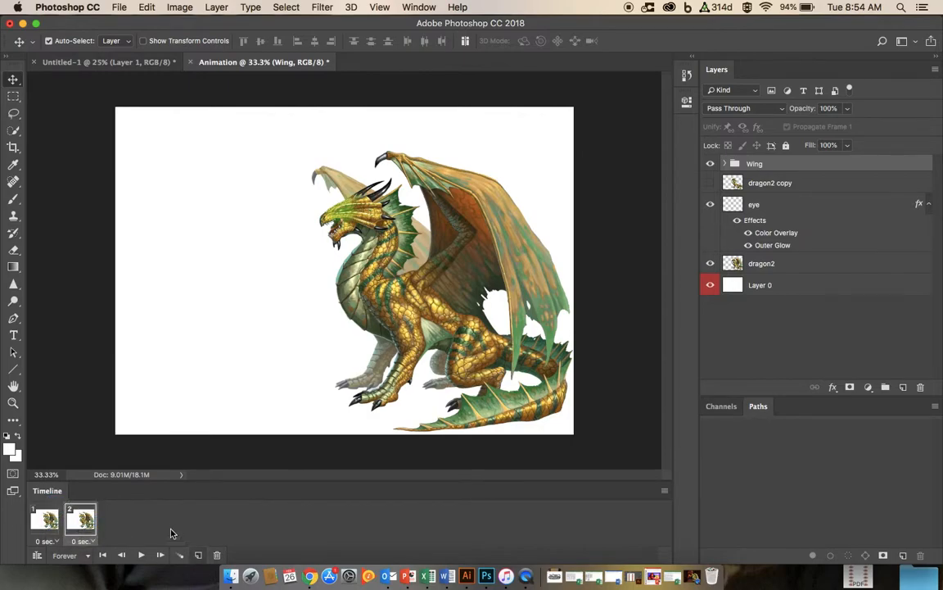
left_click(140, 555)
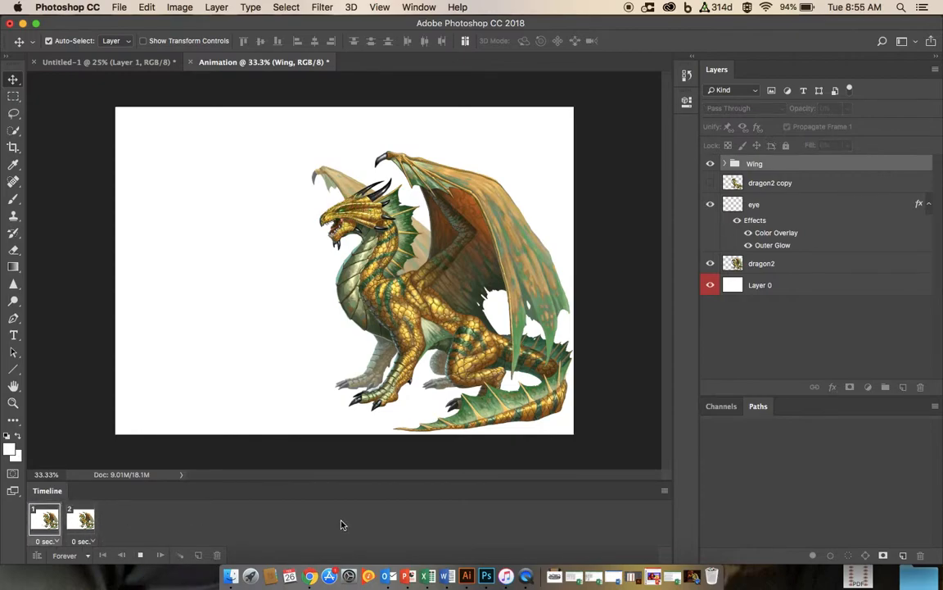
left_click(140, 554)
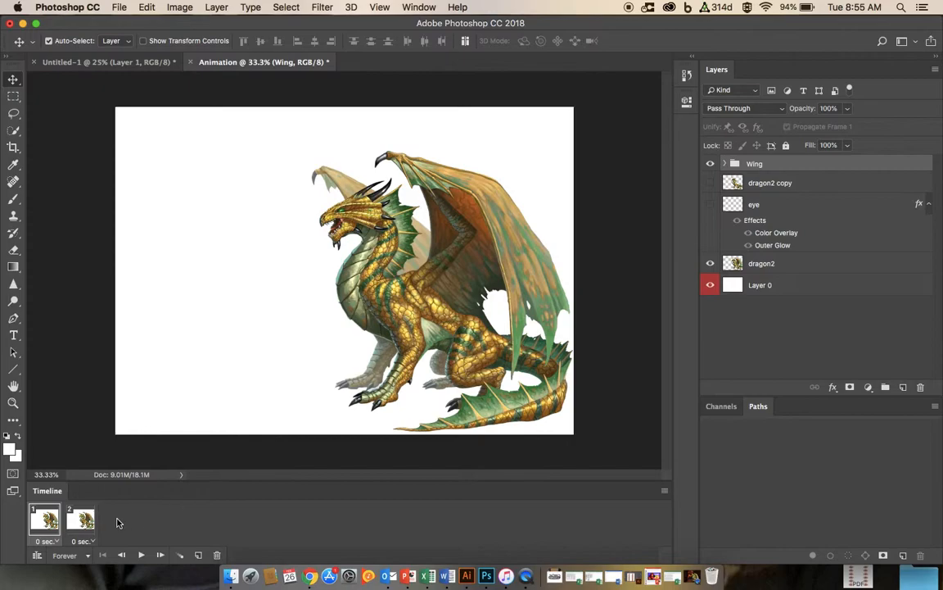
Step: Duplicate the second frame and hide the Wing group in the new third frame
left_click(82, 519)
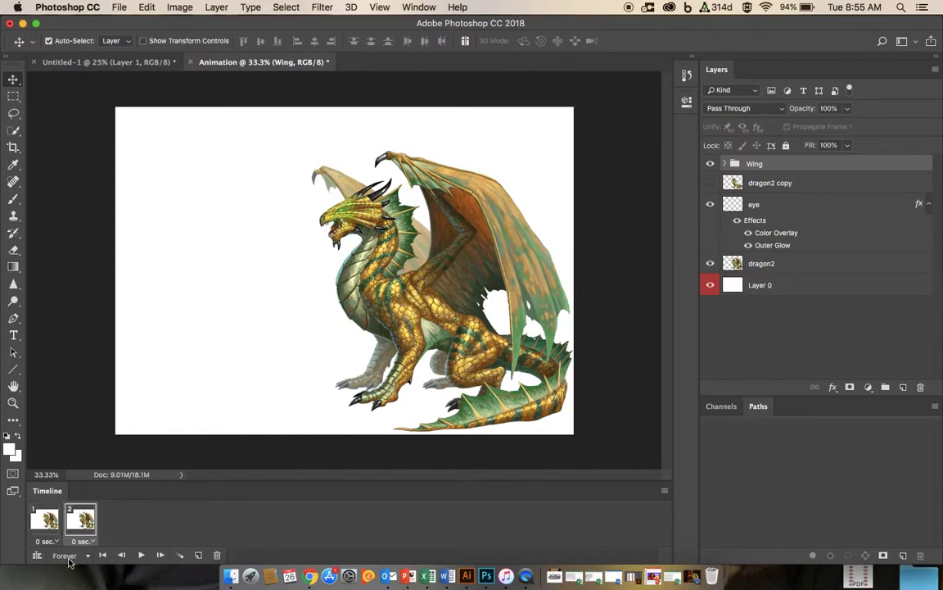
left_click(199, 555)
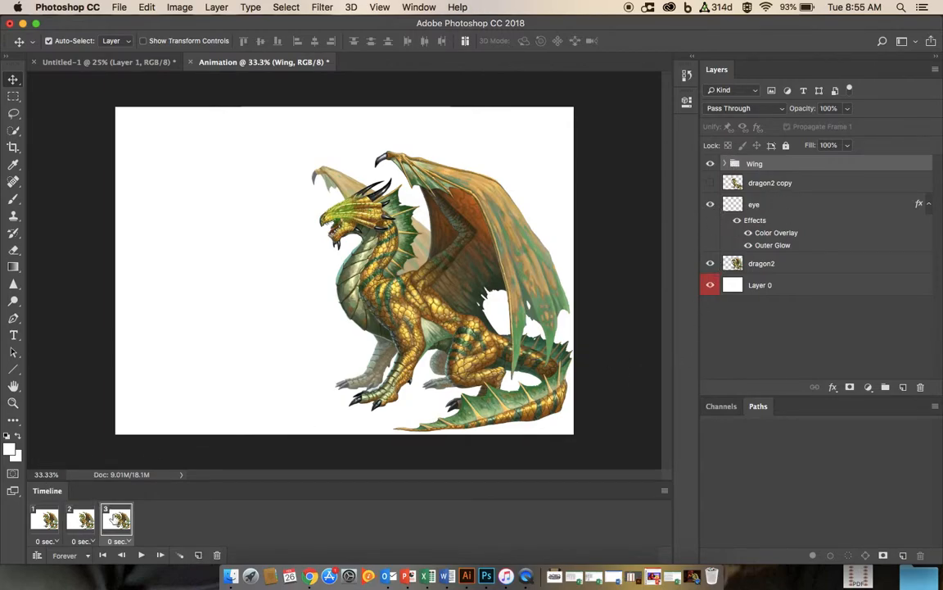
left_click(710, 165)
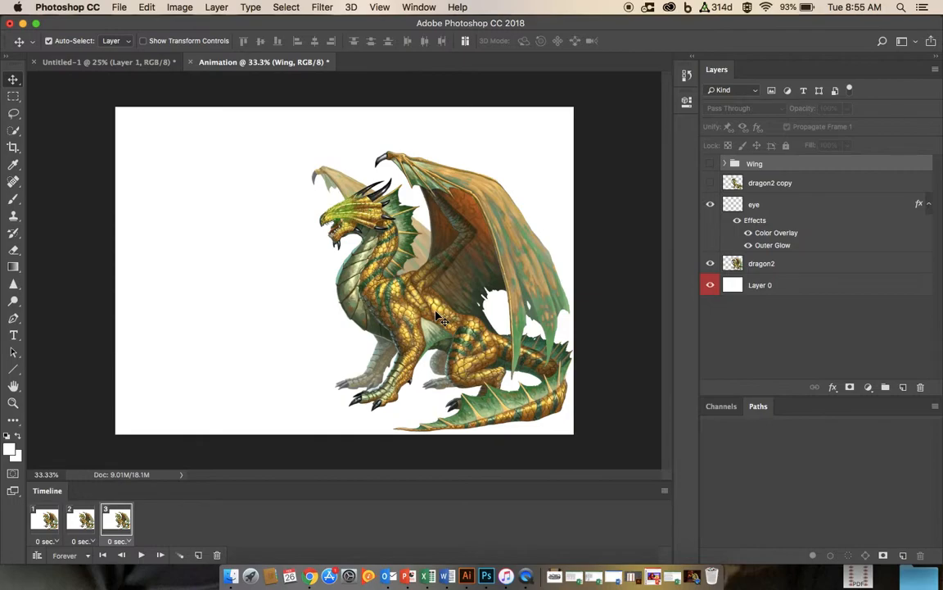
Step: Move the dragon with its glowing eye up and to the left in the third frame, then preview the animation
left_click_drag(440, 318, 420, 280)
left_click(313, 196)
left_click_drag(348, 217, 319, 174)
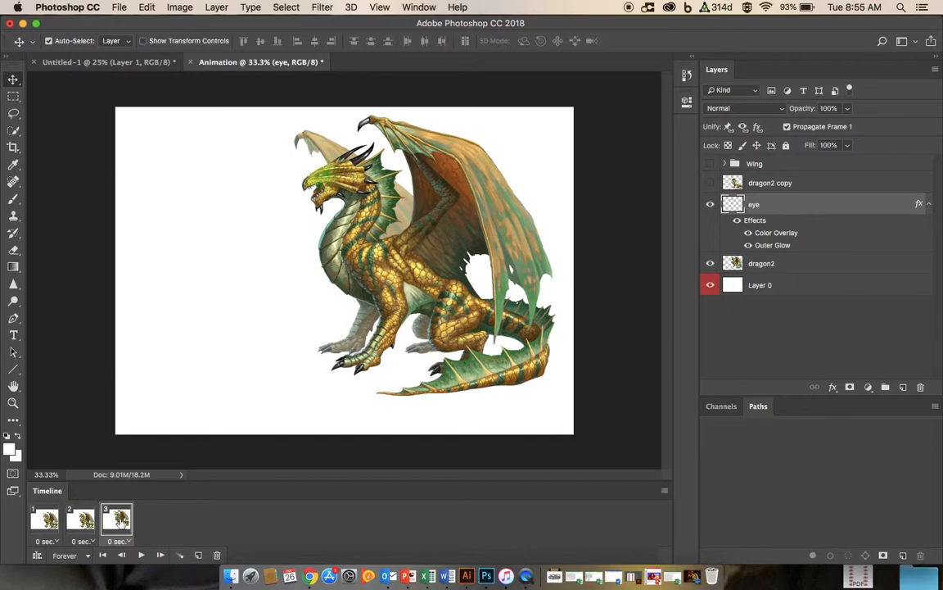
left_click(142, 558)
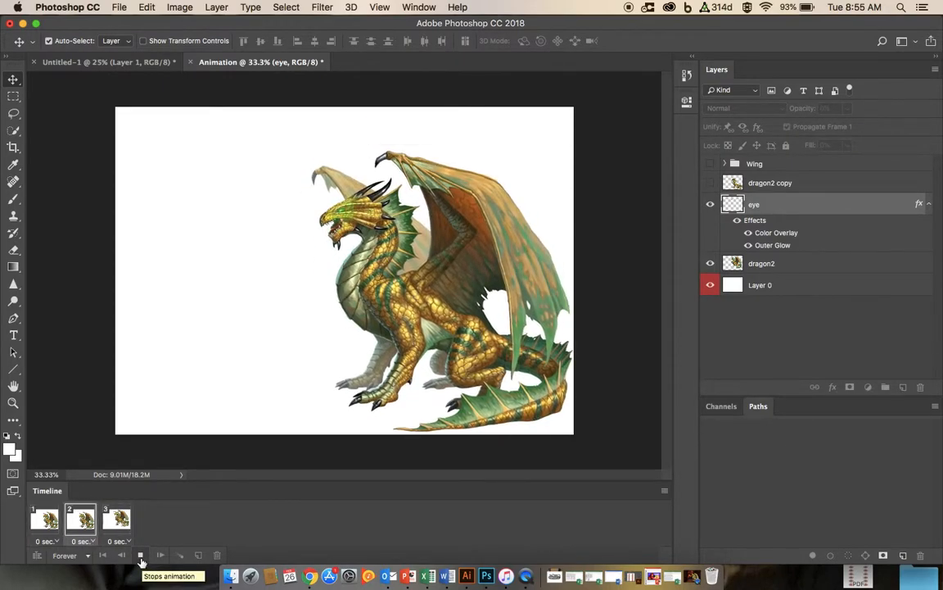
left_click(140, 556)
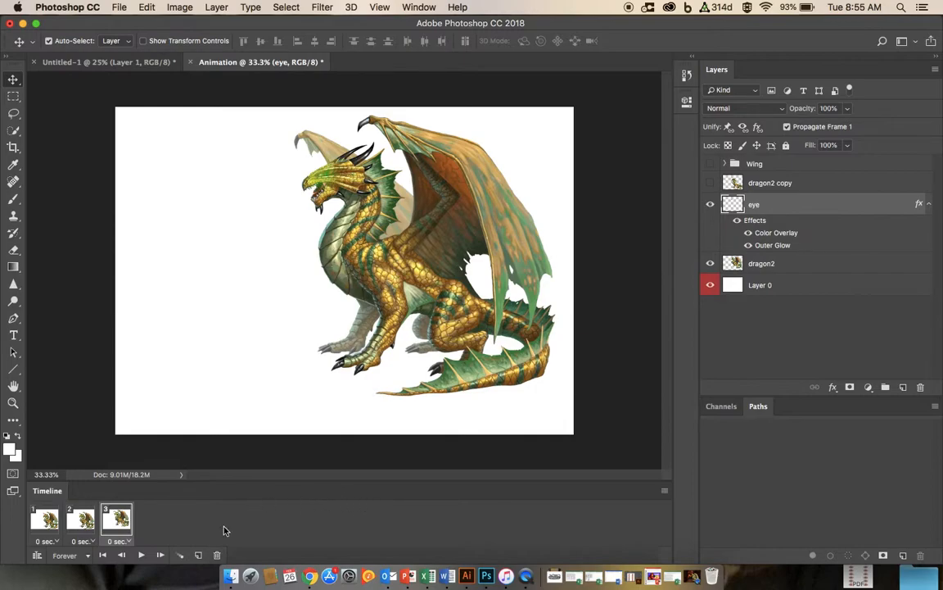
Step: Duplicate the third frame and move the dragon further left in the fourth frame
left_click(198, 556)
left_click_drag(426, 239, 320, 237)
left_click_drag(324, 173, 216, 171)
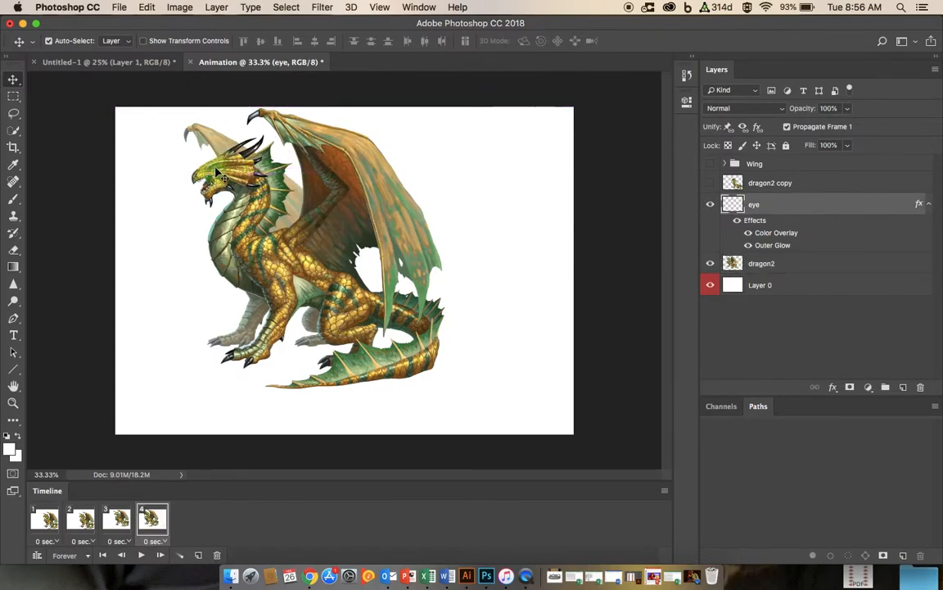
Step: Play the four-frame animation to preview it
left_click(140, 556)
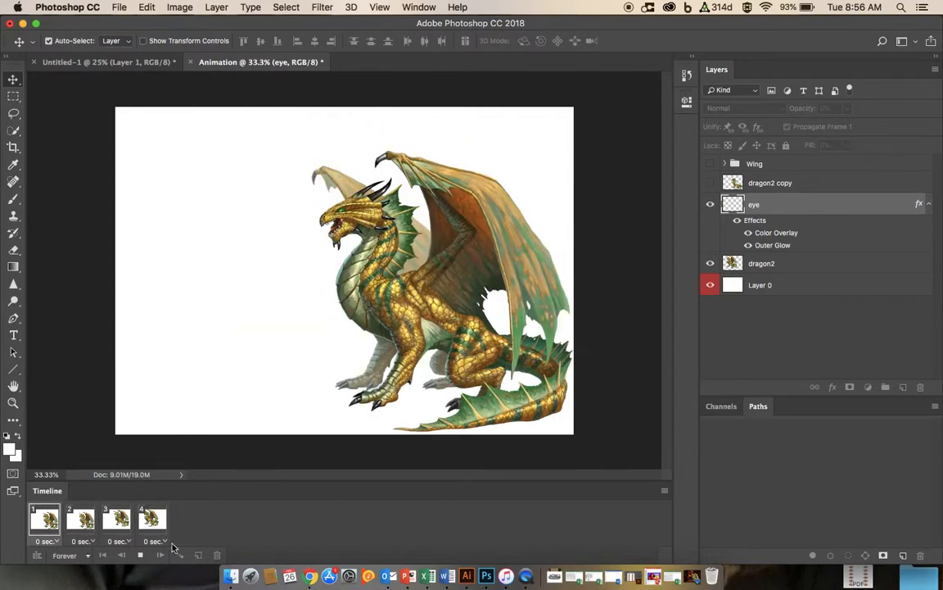
left_click(140, 555)
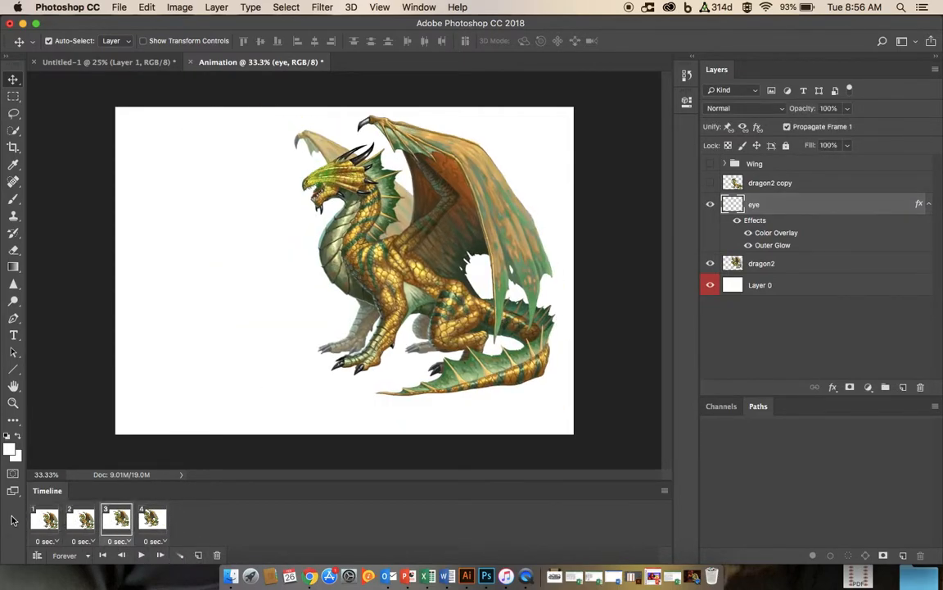
key("space")
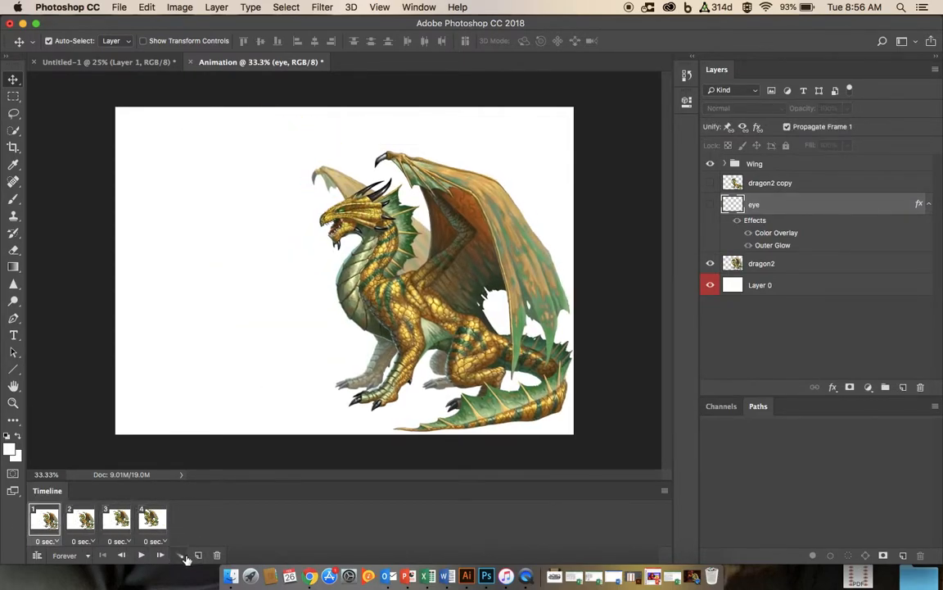
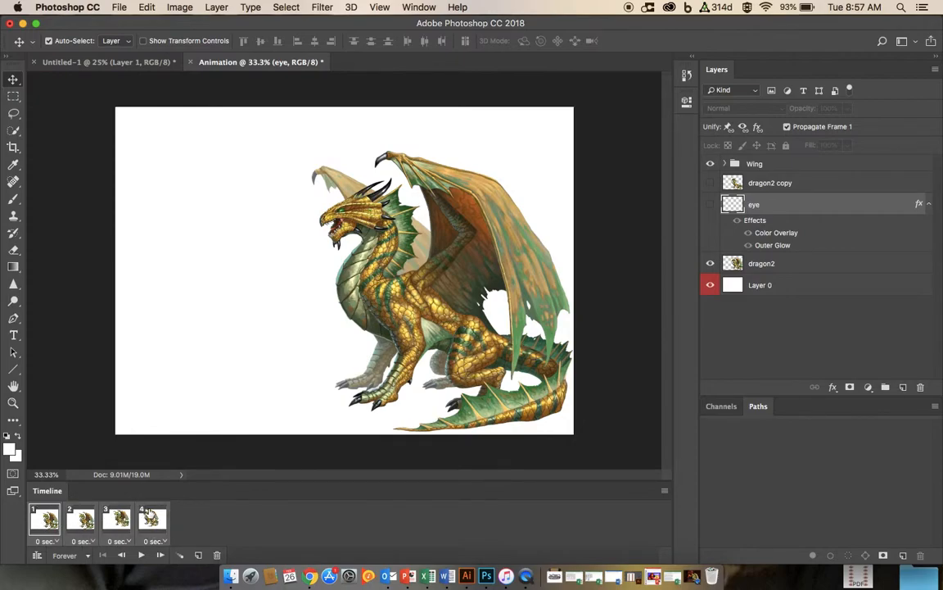
Step: Select the first and fourth frames and tween between them, adding 4 frames
left_click(181, 557)
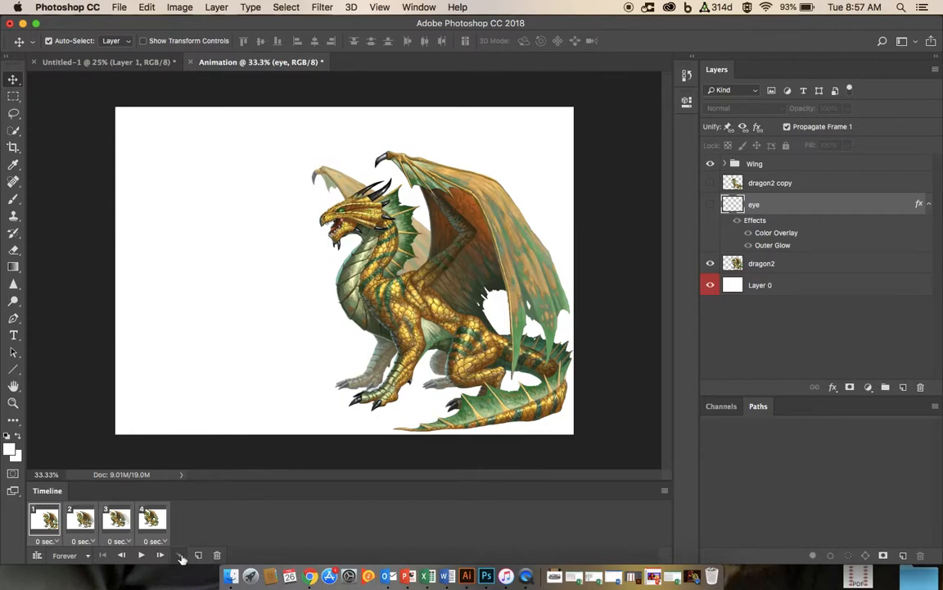
left_click(99, 526)
left_click(47, 520)
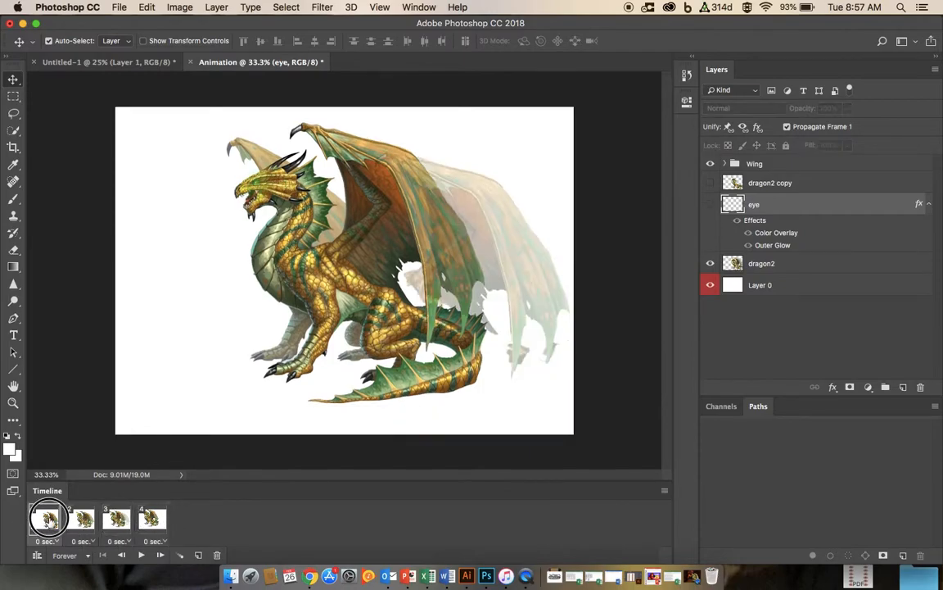
left_click(153, 518, "shift")
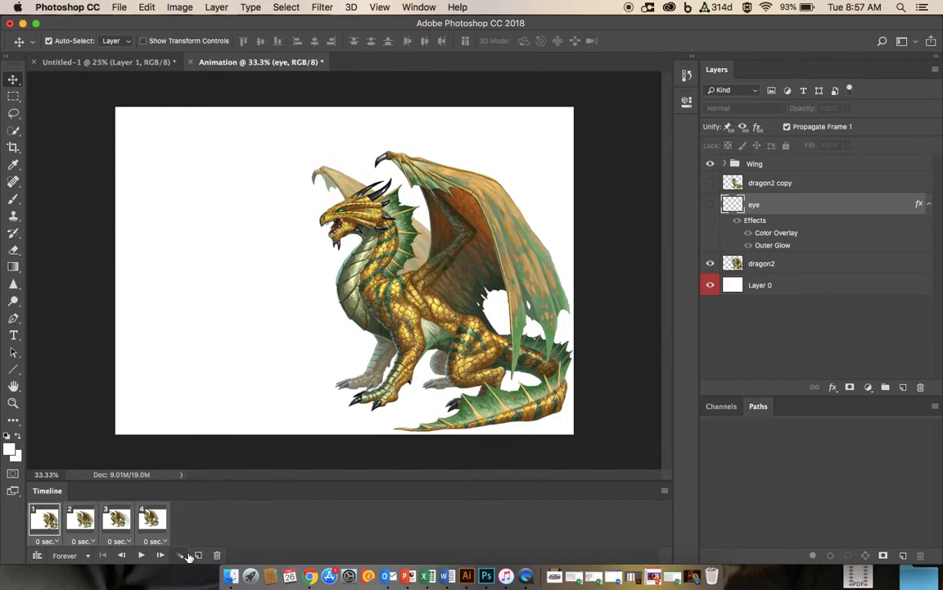
left_click(153, 518)
left_click(48, 520)
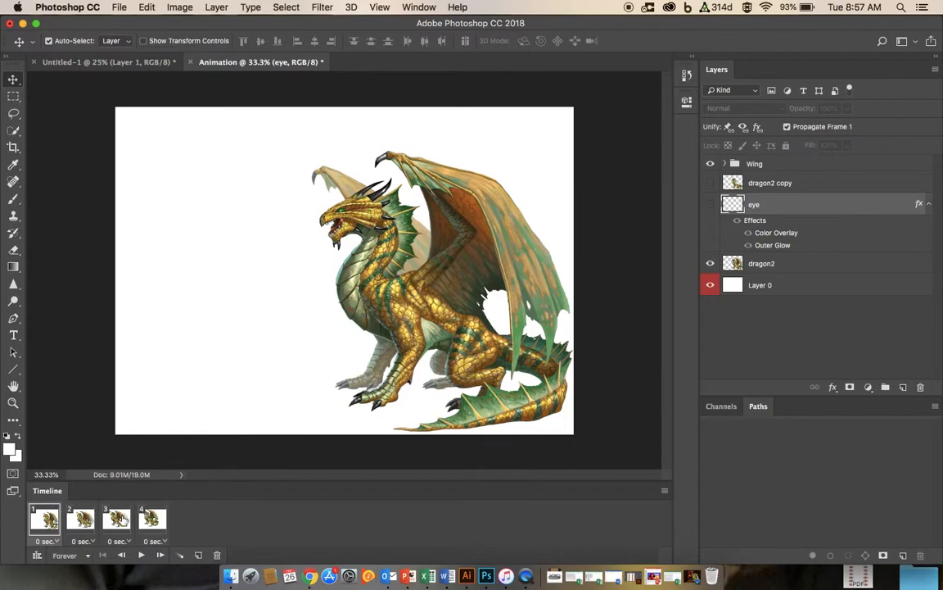
left_click(153, 518, "super")
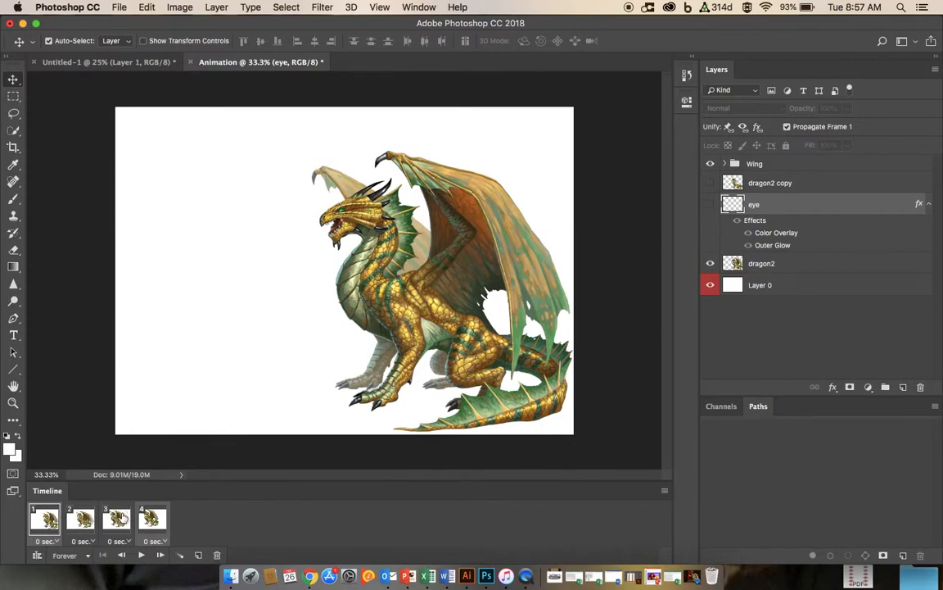
left_click(181, 556)
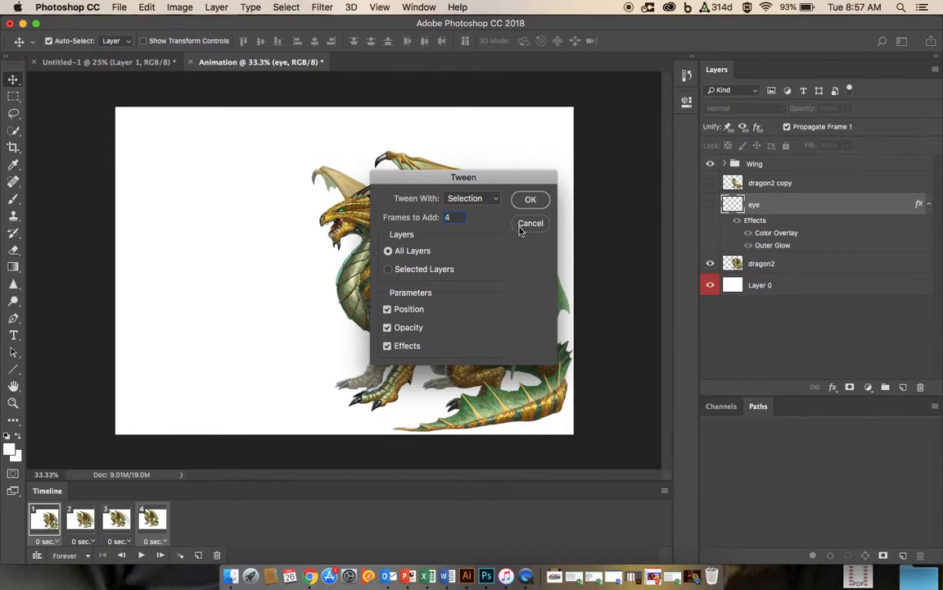
left_click(529, 201)
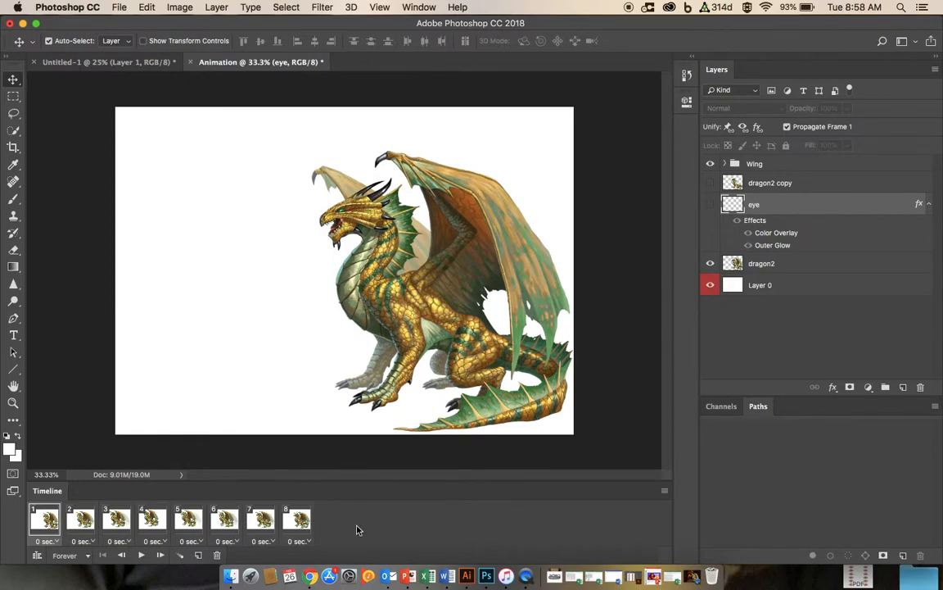
Step: Step through the eight frames, then play and stop the animation to preview the tweened motion
left_click(79, 521)
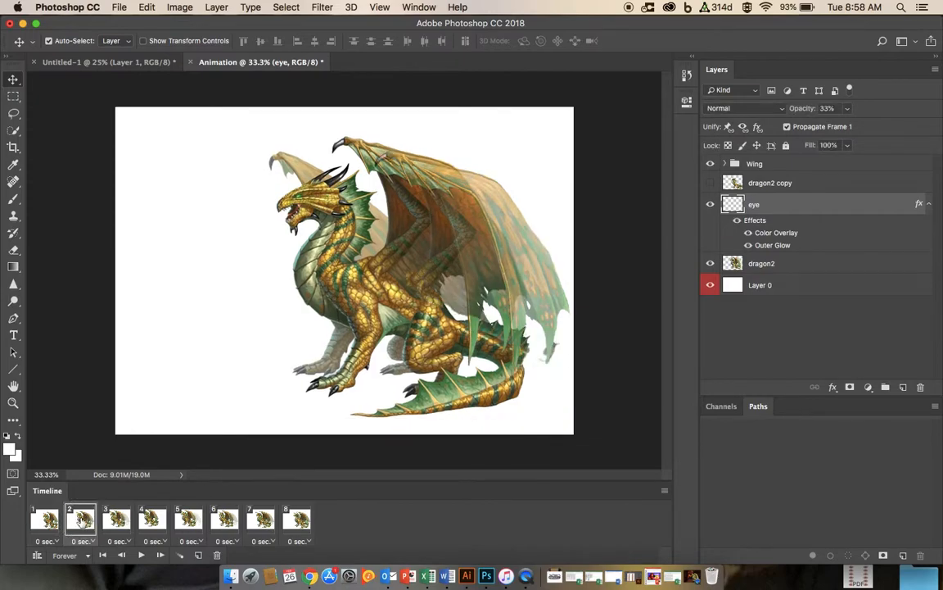
left_click(117, 519)
left_click(158, 520)
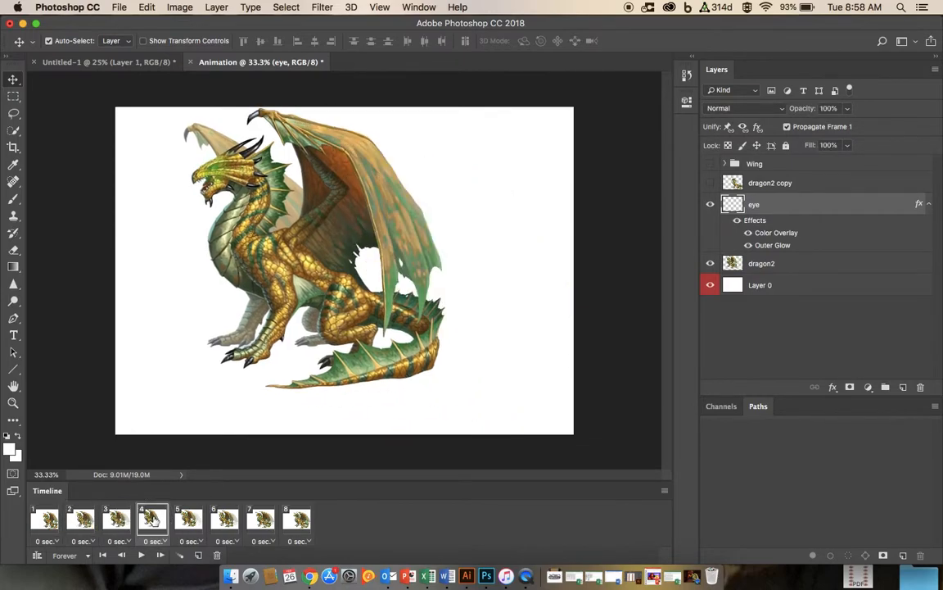
left_click(188, 519)
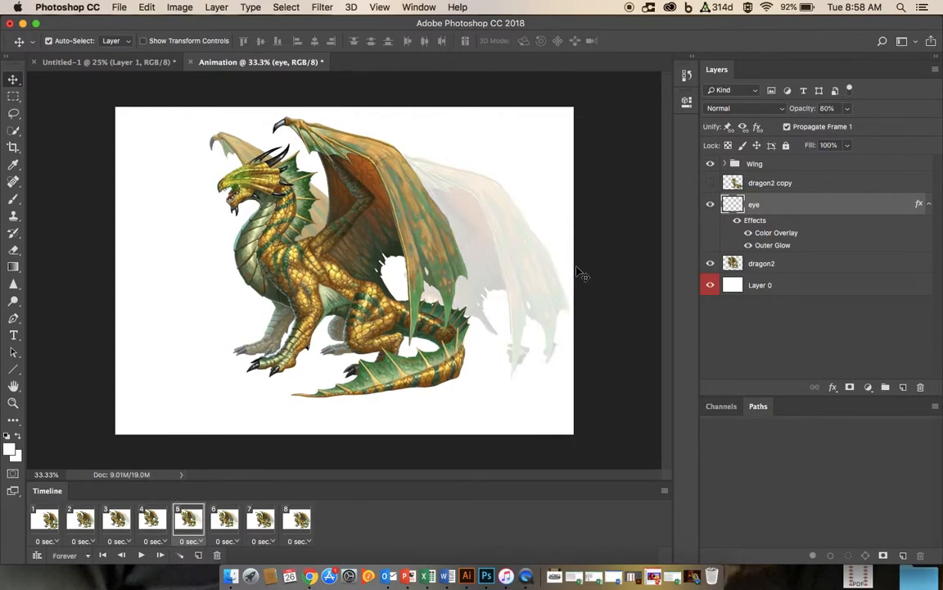
left_click(224, 519)
left_click(263, 521)
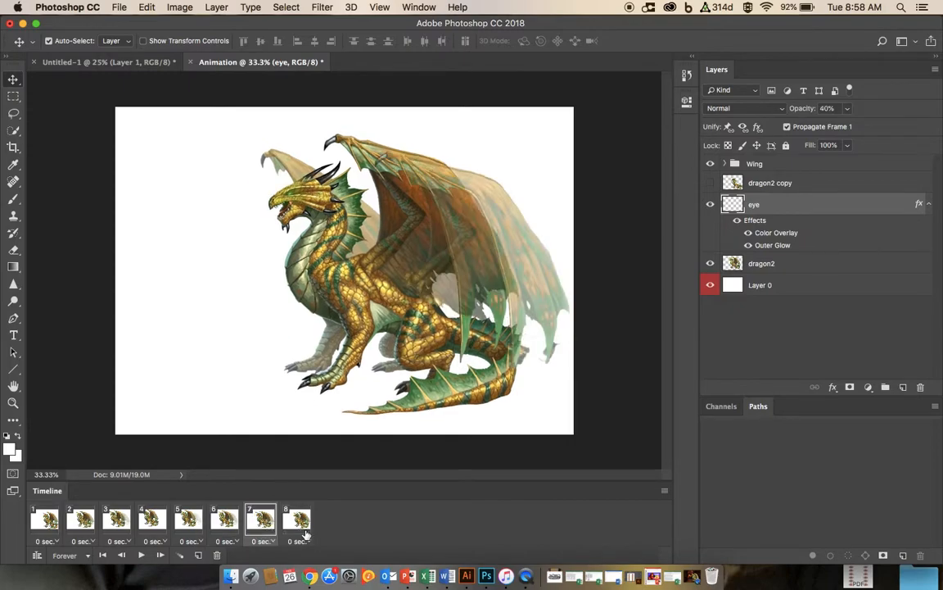
left_click(299, 525)
left_click(261, 519)
left_click(223, 520)
left_click(188, 519)
left_click(152, 519)
left_click(117, 520)
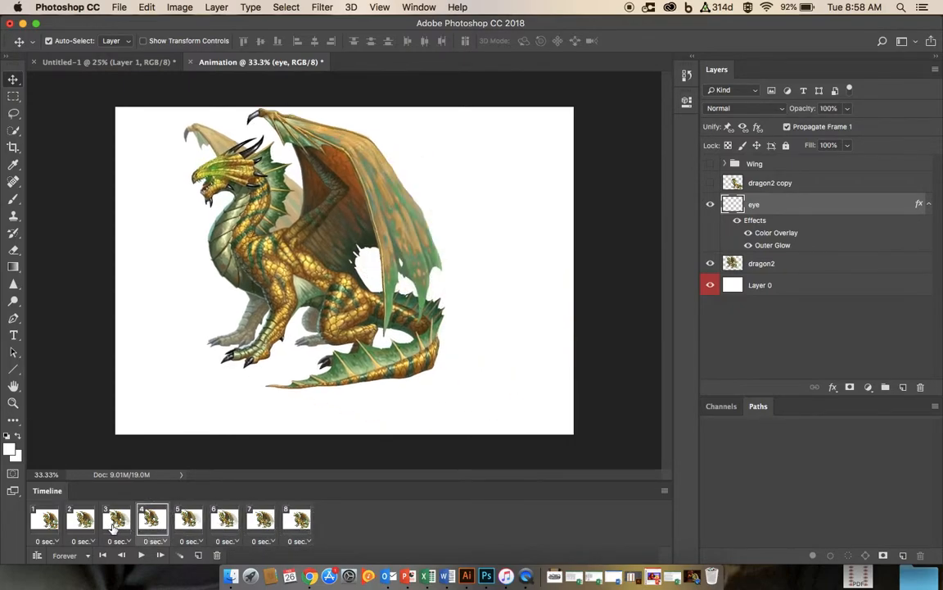
left_click(82, 519)
left_click(47, 516)
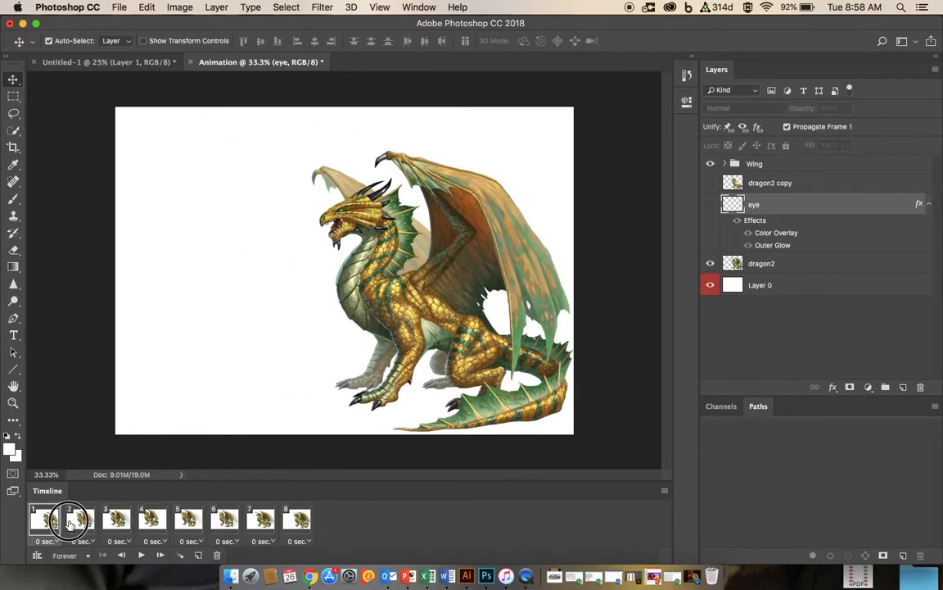
left_click(93, 520)
left_click(120, 519)
left_click(153, 519)
left_click(188, 520)
left_click(231, 518)
left_click(262, 519)
left_click(297, 519)
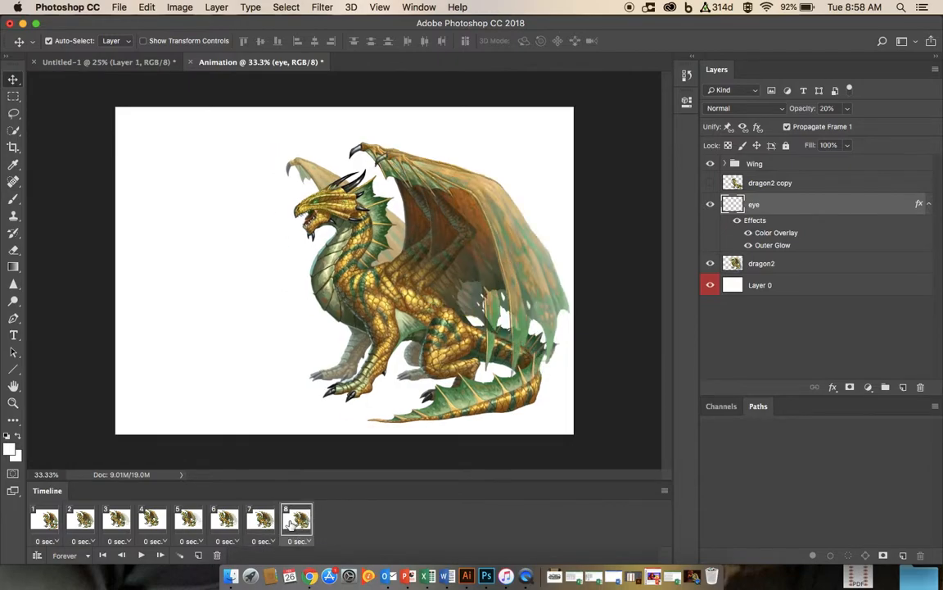
left_click(140, 555)
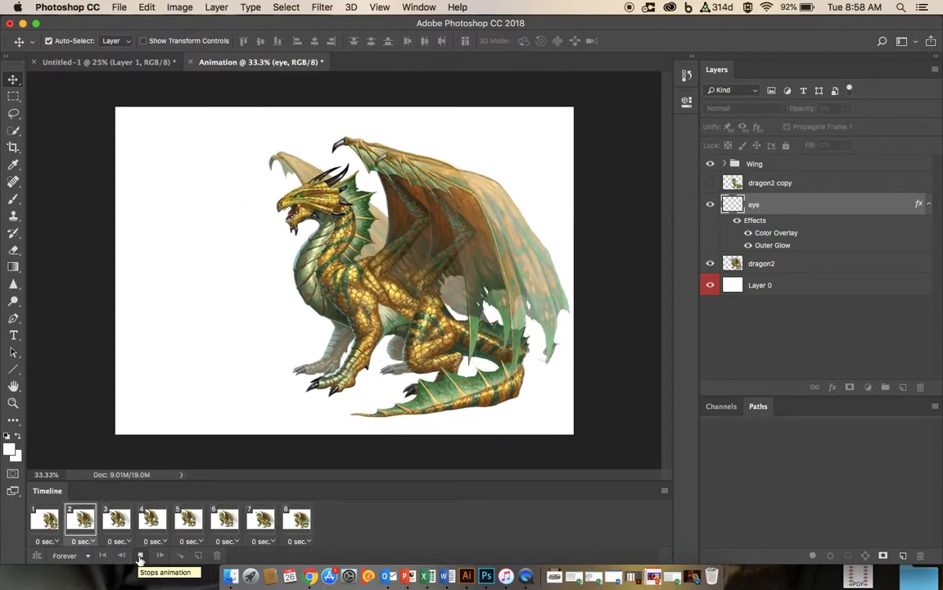
left_click(140, 555)
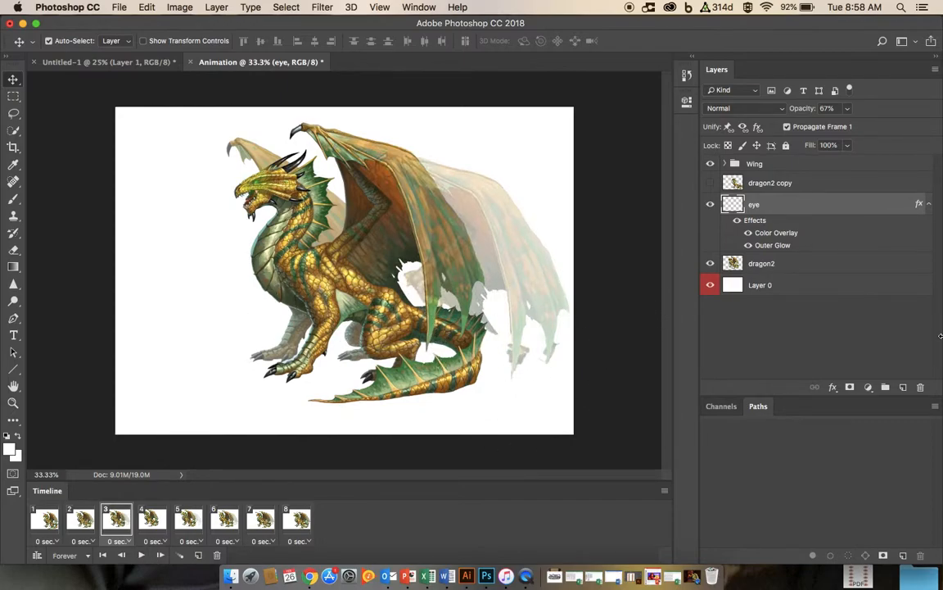
Step: Place the medieval dungeon image from the desktop into the third frame and stretch it to fill the canvas
left_click_drag(940, 332, 692, 362)
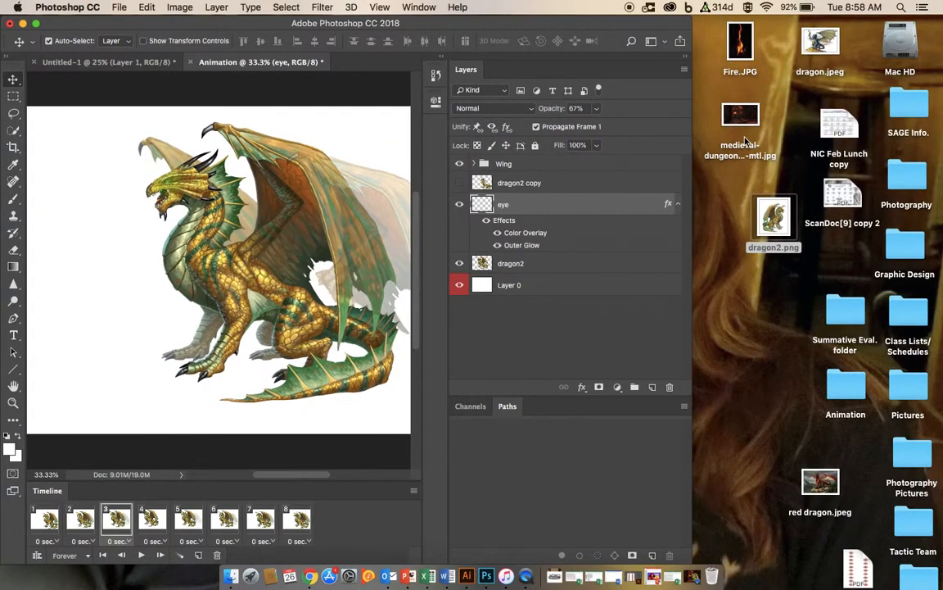
left_click_drag(738, 120, 237, 205)
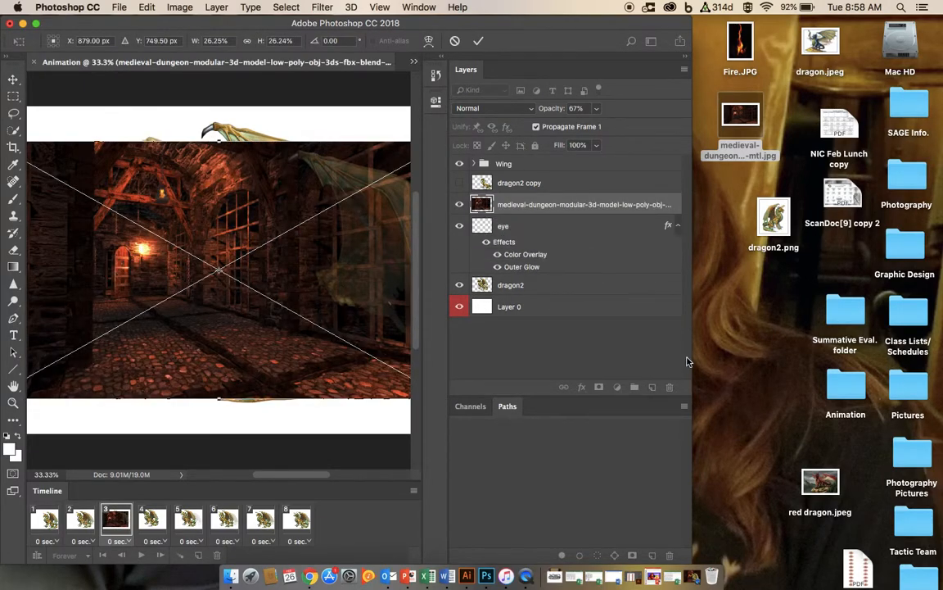
left_click_drag(692, 357, 765, 352)
left_click_drag(905, 345, 912, 345)
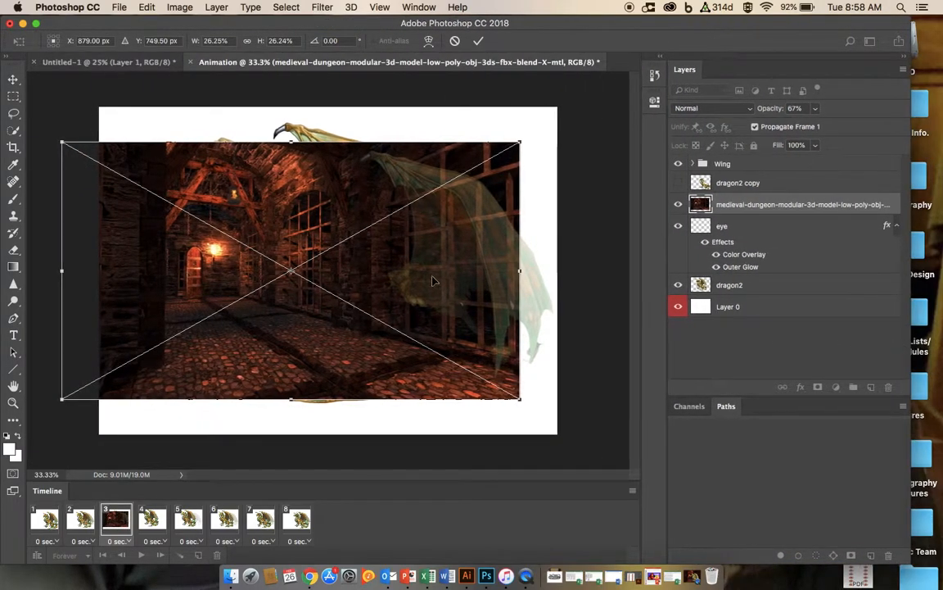
left_click_drag(402, 269, 440, 261)
left_click_drag(557, 131, 555, 107)
left_click_drag(557, 392, 554, 433)
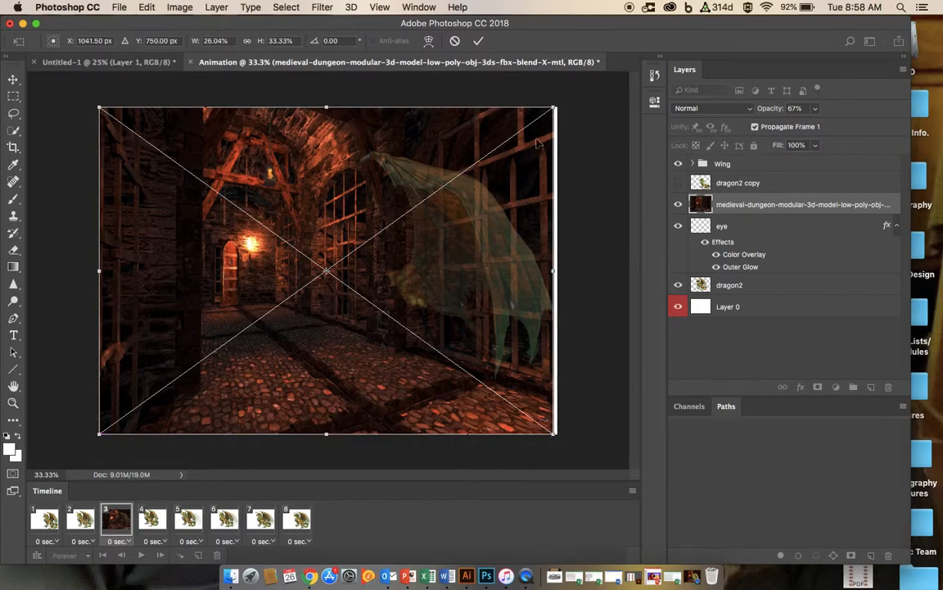
left_click(477, 41)
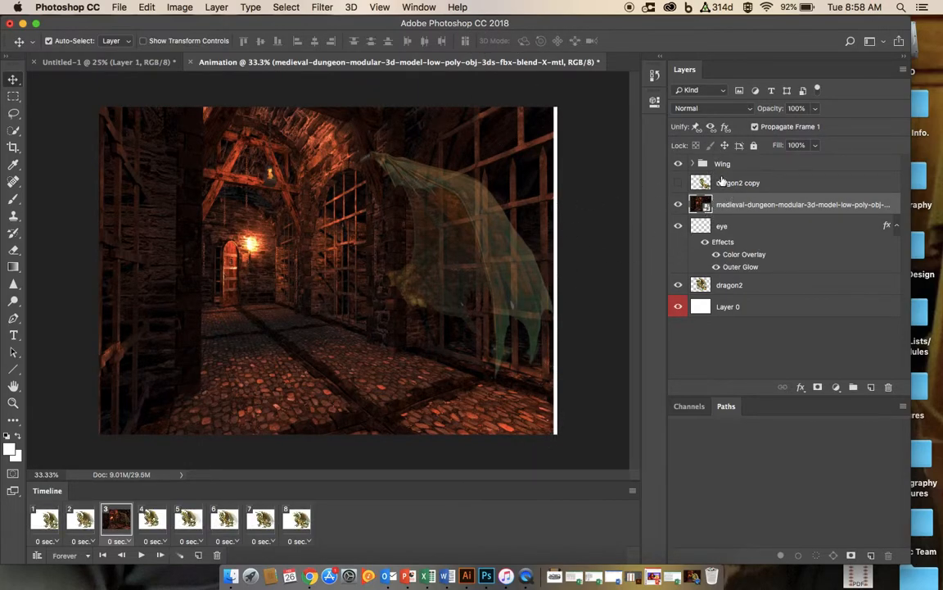
Step: Move the dungeon image layer down below the dragon2 layer so it becomes the background
right_click(728, 205)
key("Escape")
left_click(739, 206)
left_click(617, 396)
right_click(729, 208)
left_click(750, 220)
left_click_drag(711, 210, 731, 293)
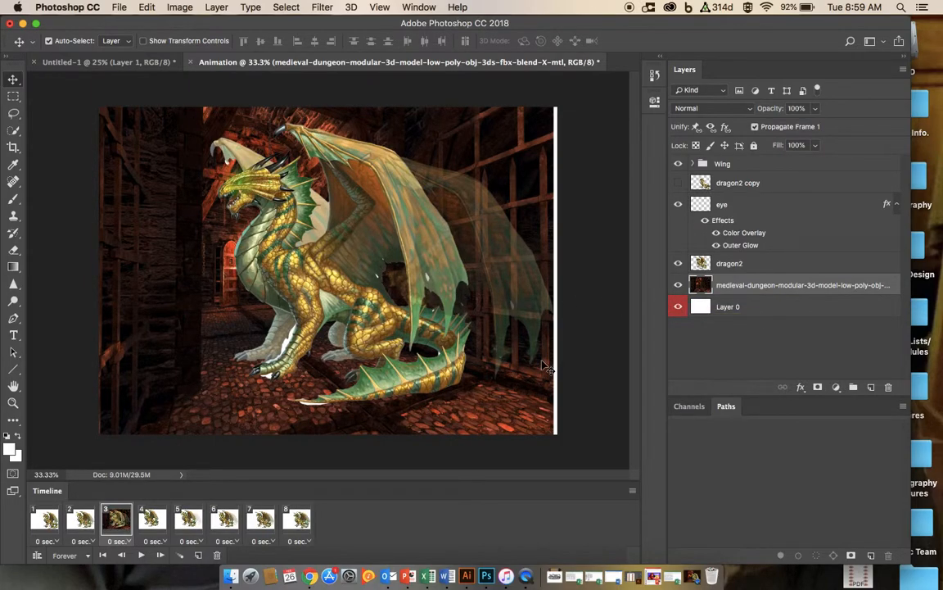
Step: Move a layer on the canvas, then undo the move
left_click_drag(480, 304, 528, 327)
key("super+z")
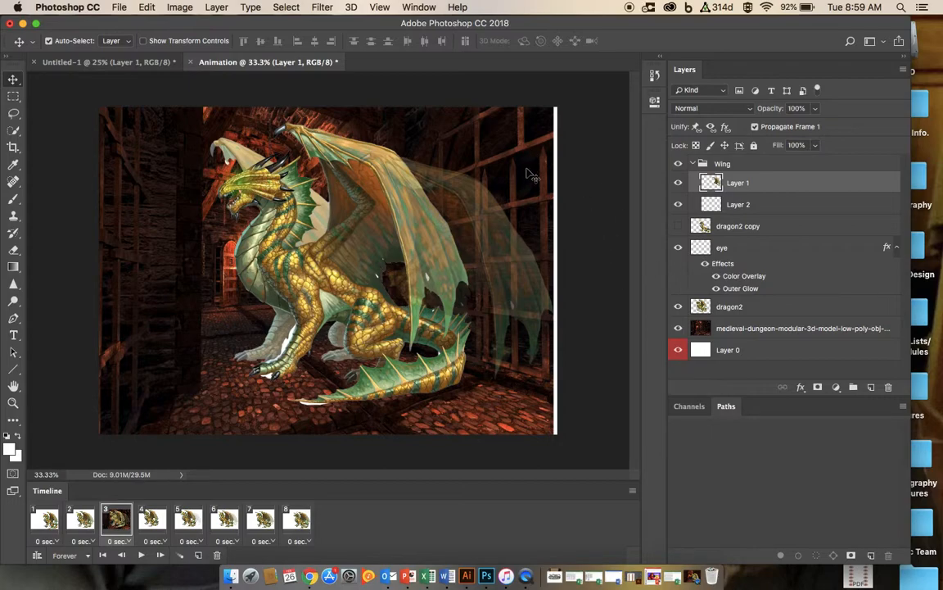
Step: Place the Fire image from the desktop into the document and commit it at its default size
left_click_drag(912, 145, 734, 157)
left_click_drag(743, 41, 283, 211)
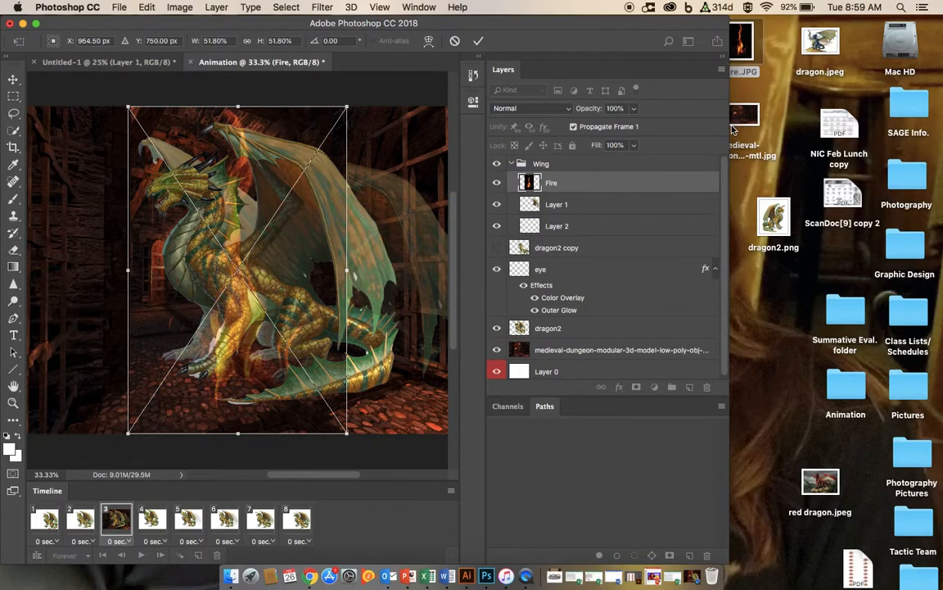
left_click_drag(613, 31, 714, 34)
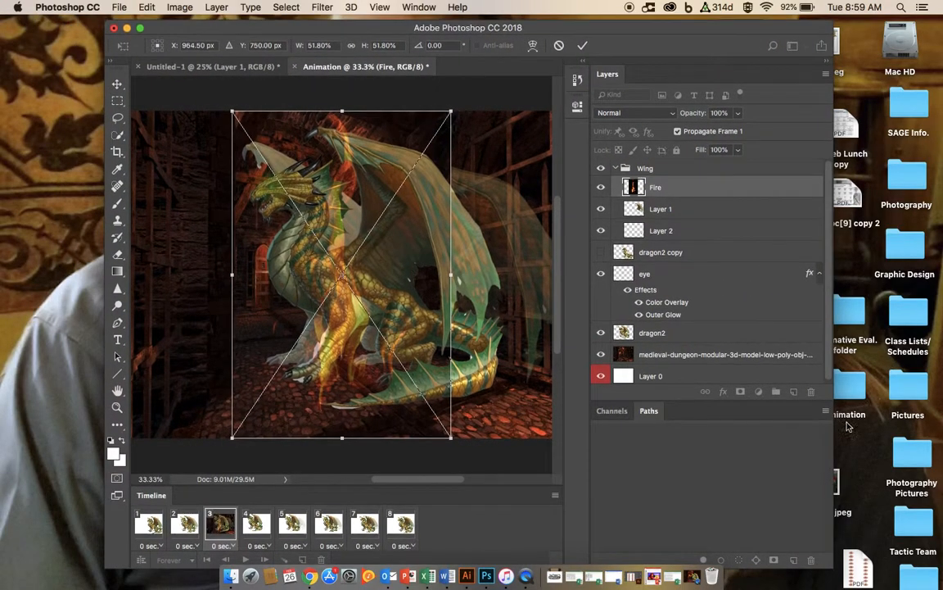
left_click_drag(833, 441, 942, 441)
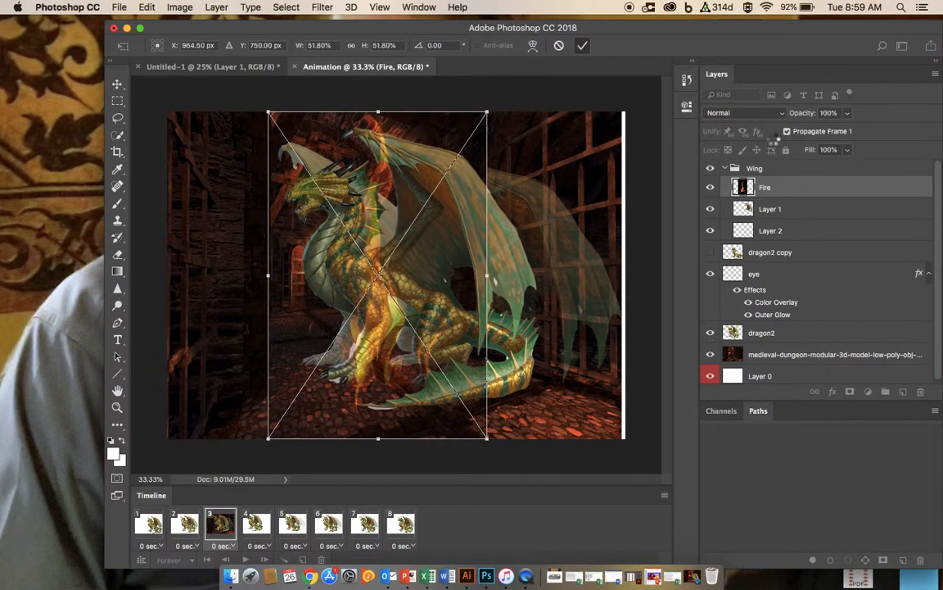
key("Return")
Step: Hide the wing layers, dragon copies, eye, dragon2, dungeon and Wing group in the third frame, keeping Layer 0 visible
left_click(710, 206)
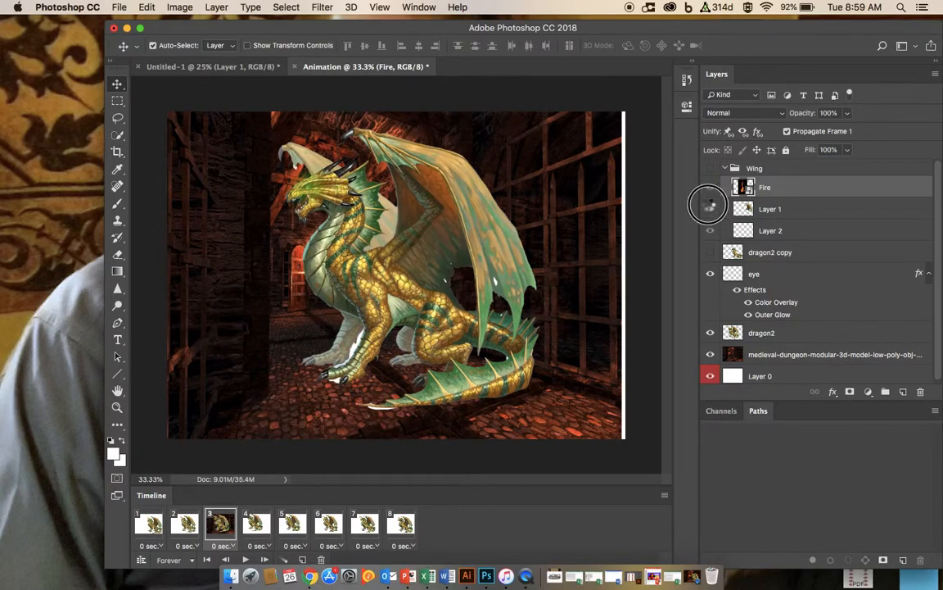
left_click_drag(711, 211, 710, 275)
left_click(710, 334)
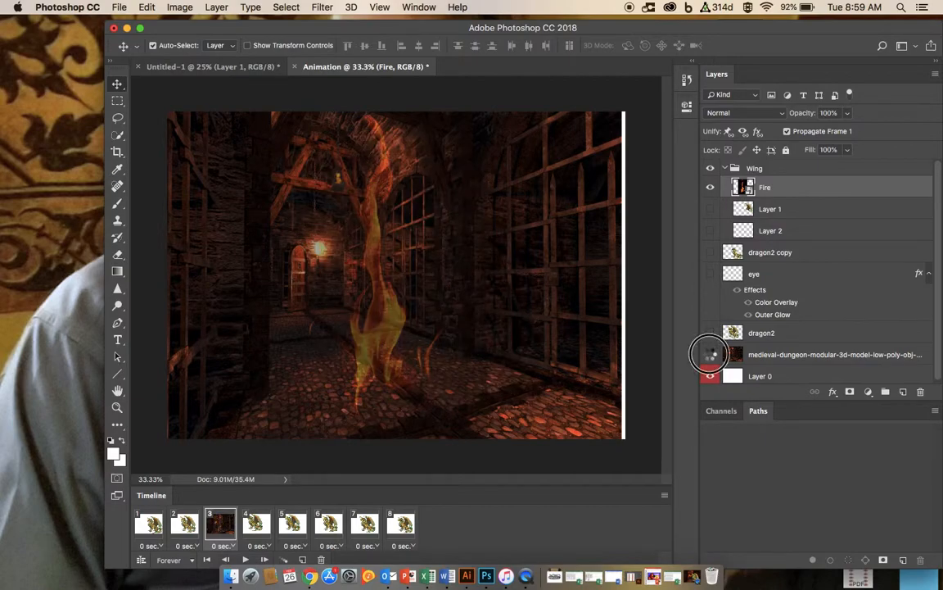
left_click(710, 354)
left_click(710, 170)
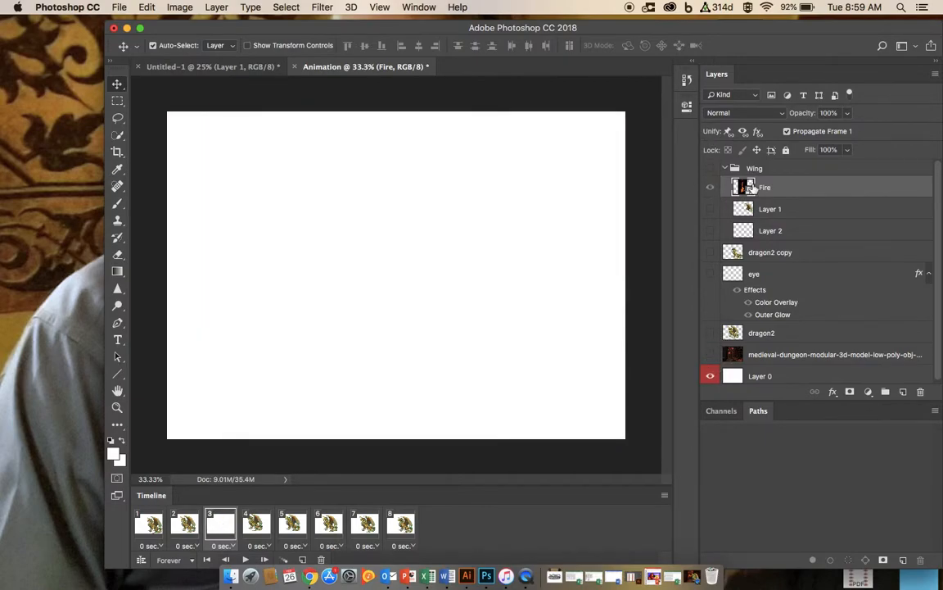
left_click(710, 377)
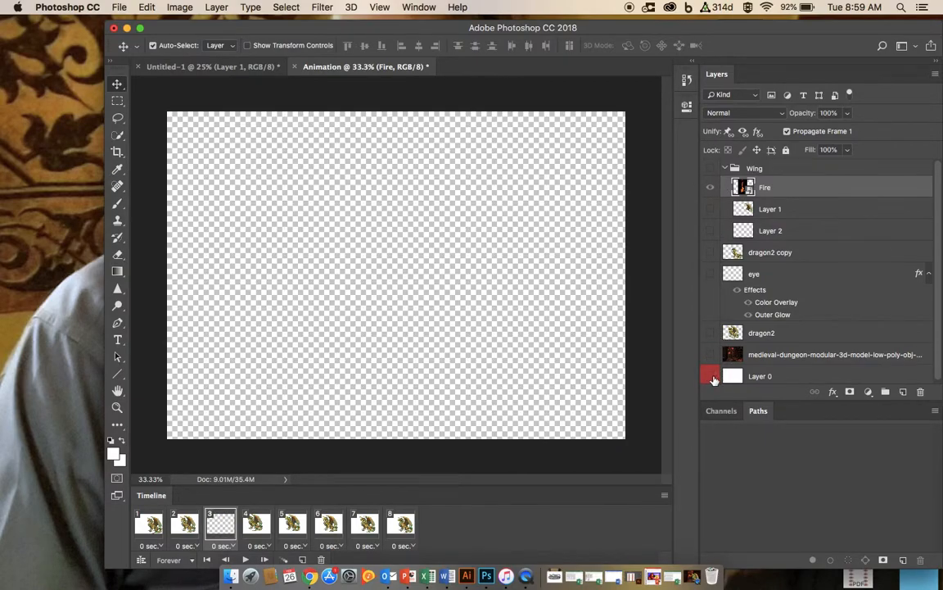
left_click(711, 376)
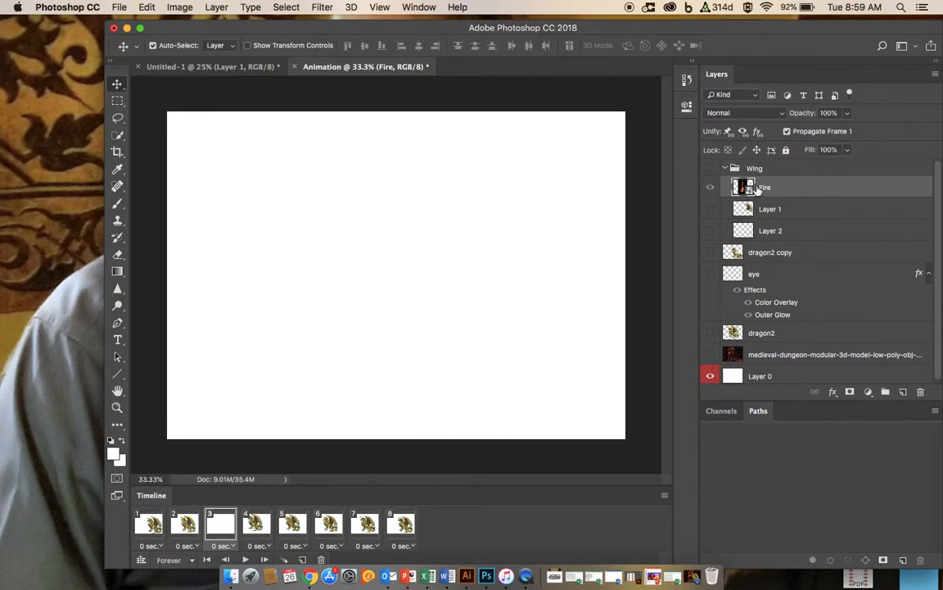
Step: Show the Fire layer and move it out of the Wing group to the top of the layer stack
left_click(711, 187)
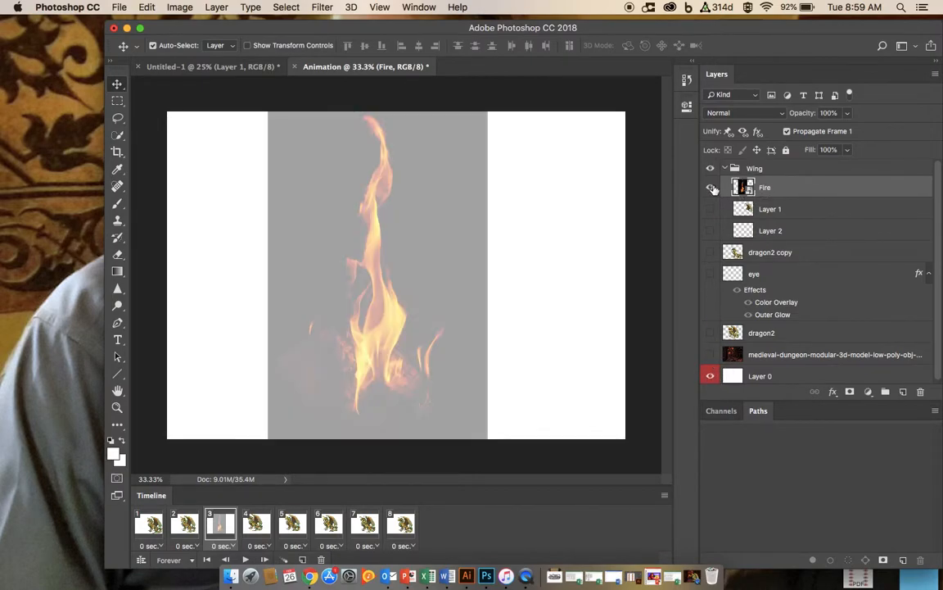
left_click_drag(783, 186, 725, 270)
left_click(711, 168)
left_click(770, 187)
left_click_drag(790, 251, 784, 166)
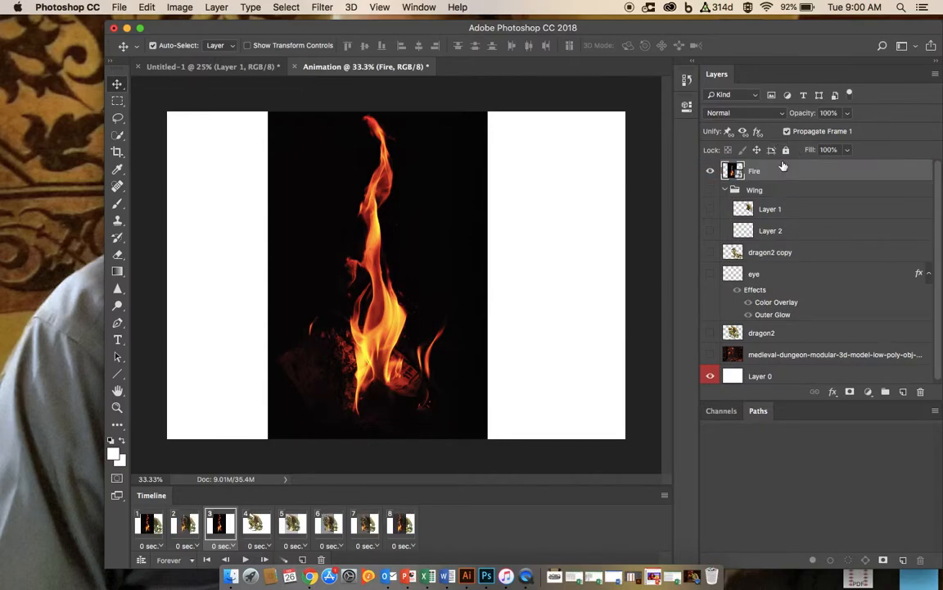
Step: Rasterize the Fire layer
right_click(739, 175)
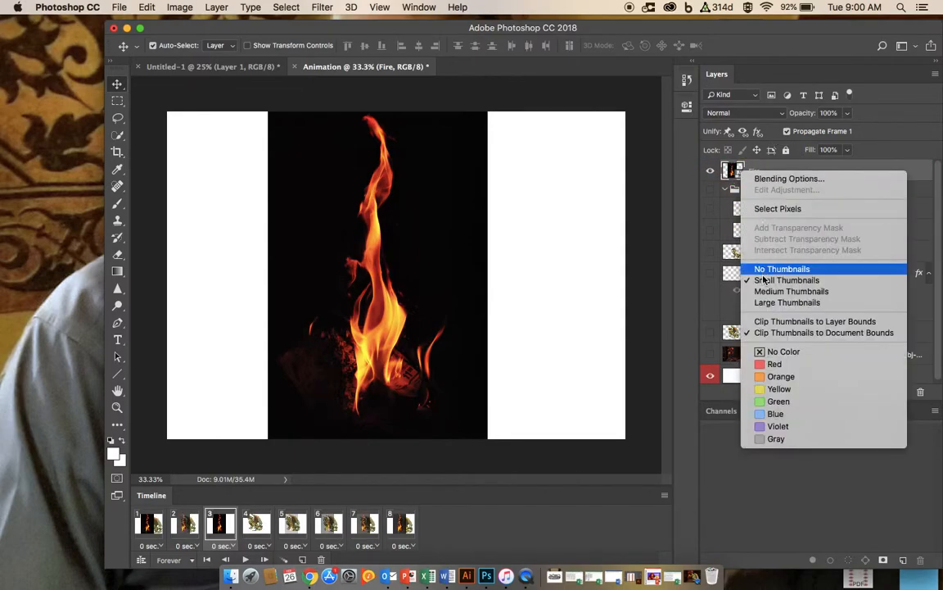
left_click(719, 168)
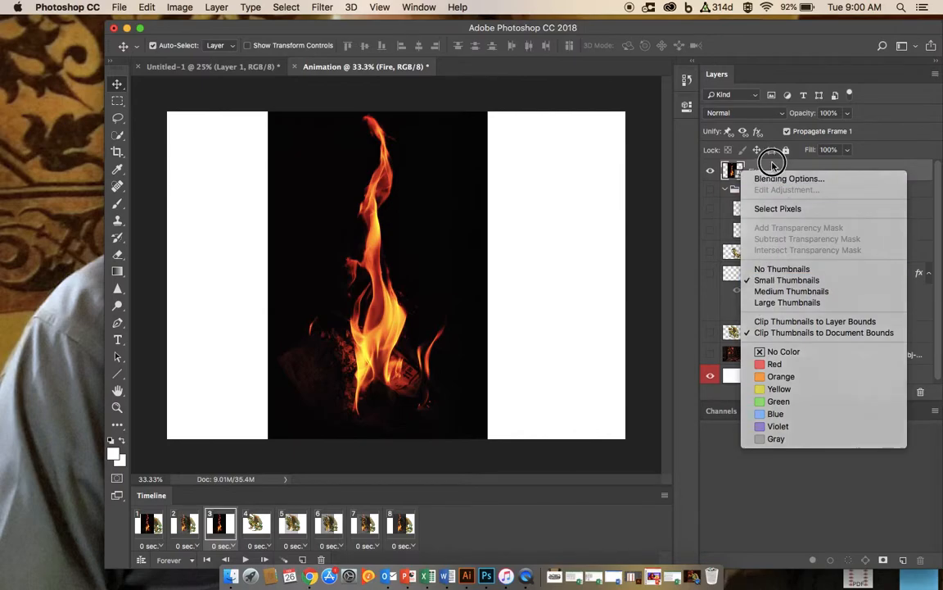
right_click(757, 172)
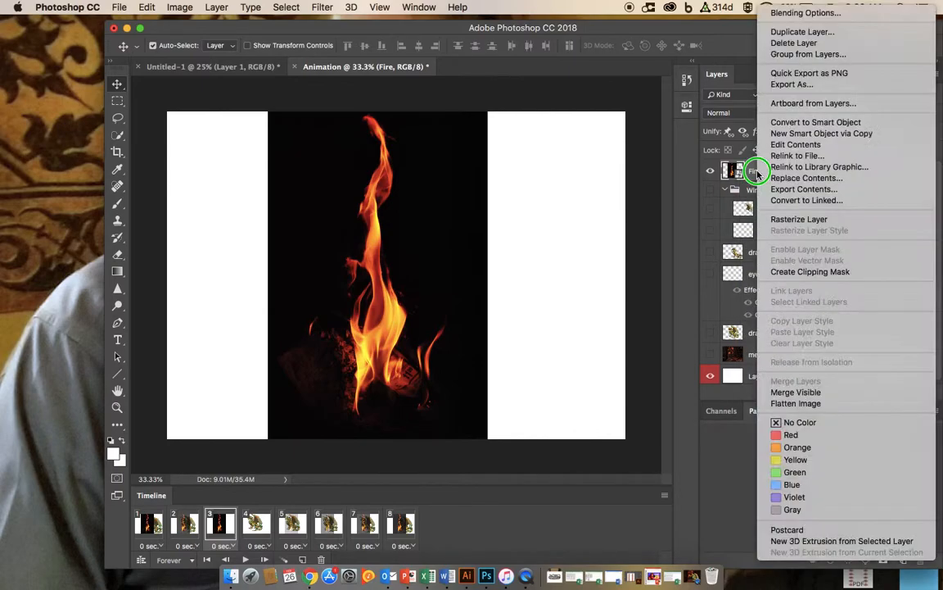
left_click(798, 218)
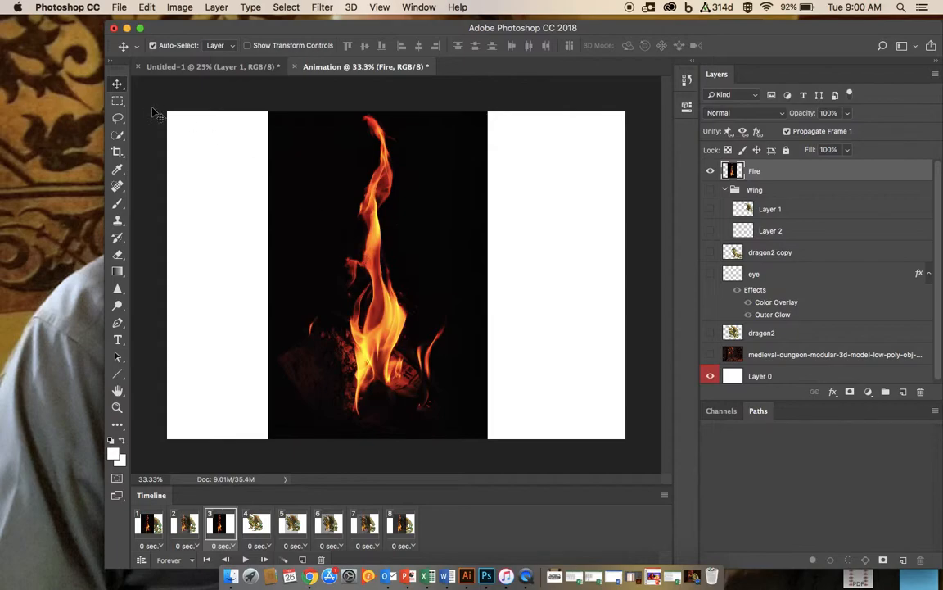
Step: Select the flame with the Quick Selection tool, invert the selection, delete the black background and deselect
left_click(117, 134)
mouse_move(368, 119)
left_mouse_down()
mouse_move(384, 148)
mouse_move(365, 225)
mouse_move(388, 303)
mouse_move(387, 351)
mouse_move(365, 373)
mouse_move(370, 364)
mouse_move(390, 372)
mouse_move(390, 334)
left_mouse_up()
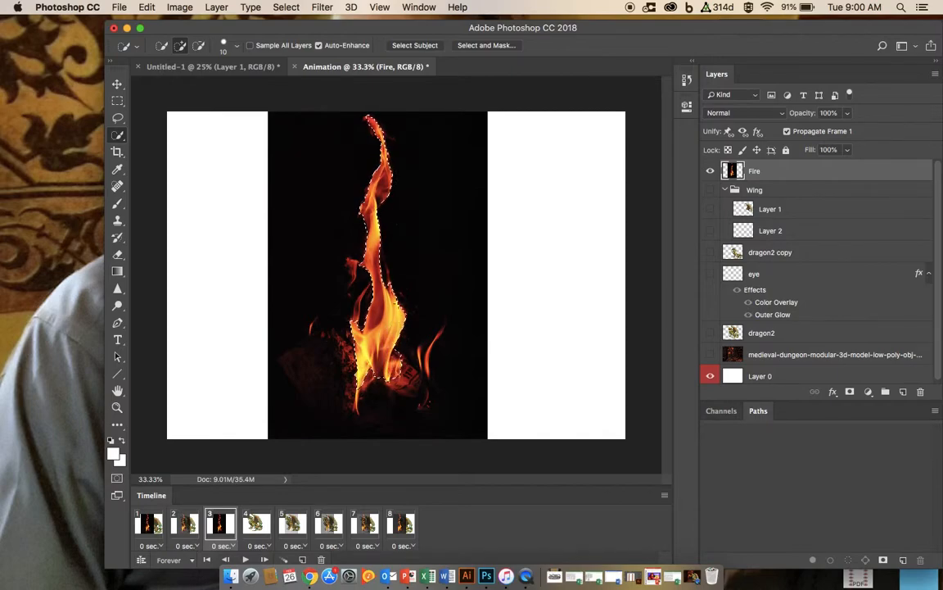
left_click(283, 7)
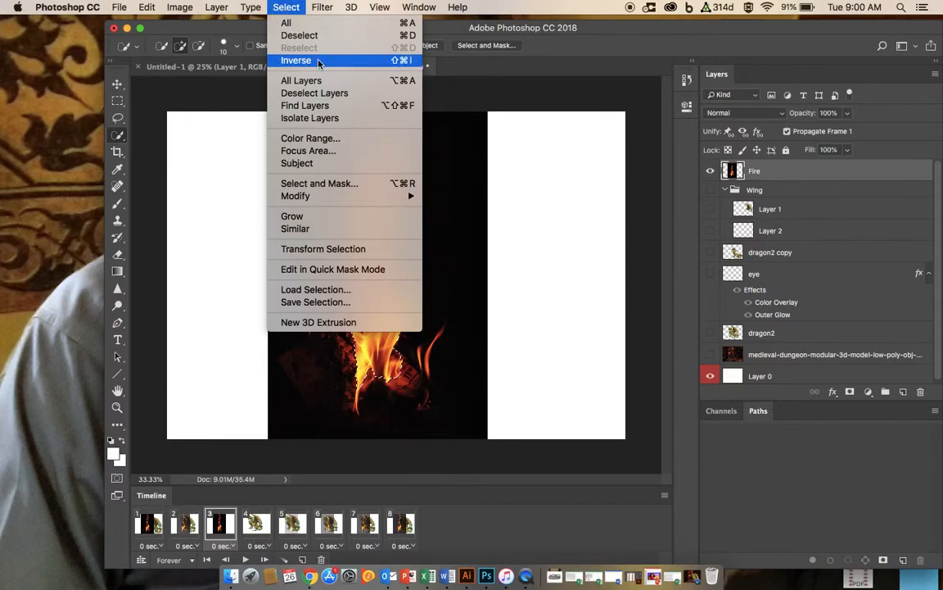
left_click(318, 61)
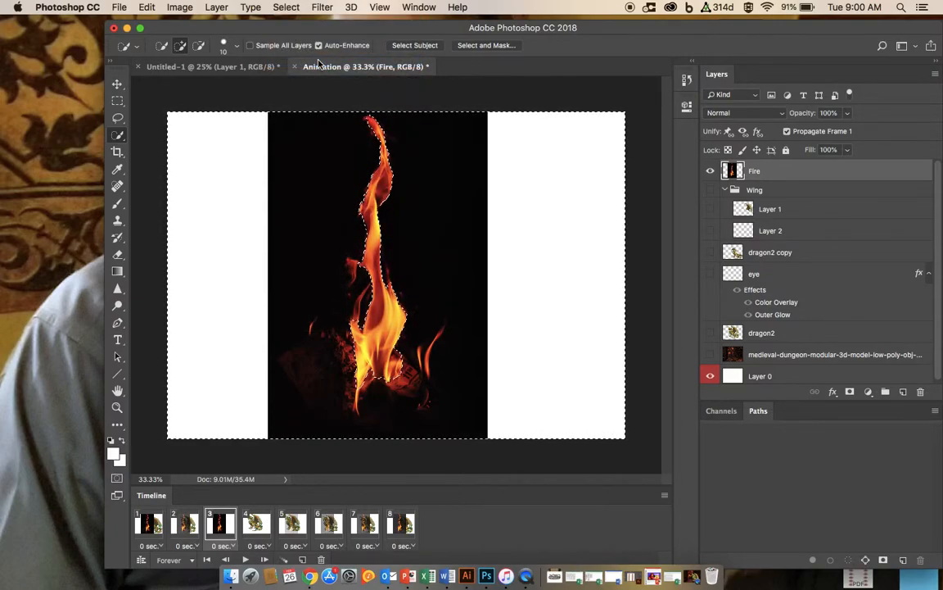
key("Delete")
key("ctrl+d")
Step: Scale the fire down to about 81% by 85% and rotate it about -105° with Free Transform, then commit
left_click(118, 84)
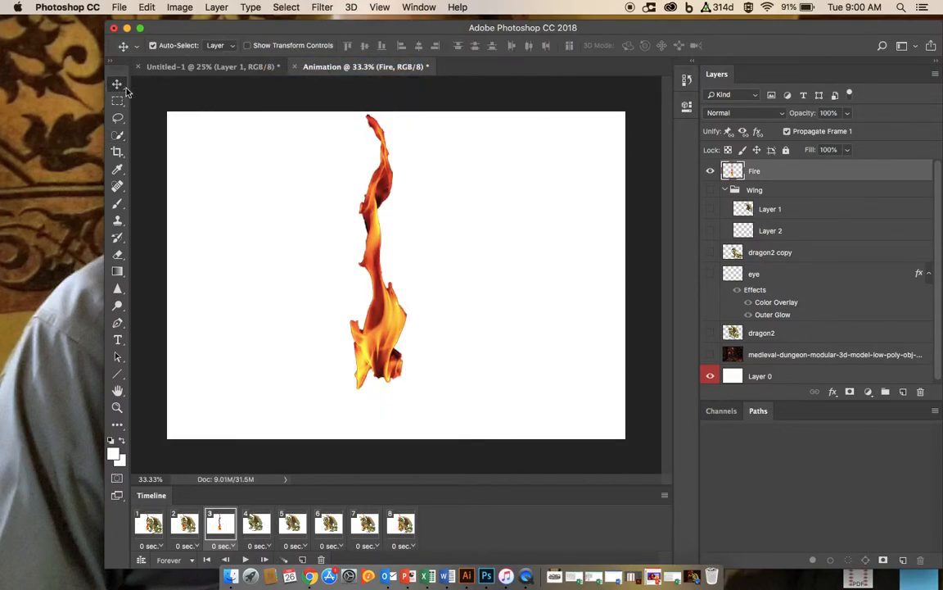
key("ctrl+t")
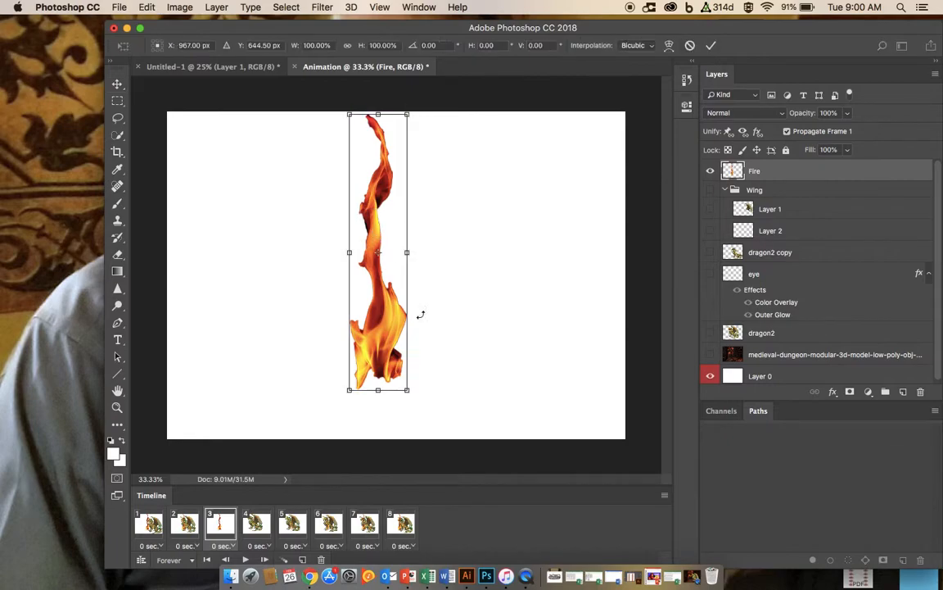
left_click_drag(409, 393, 396, 361)
mouse_move(397, 113)
left_mouse_down()
mouse_move(372, 120)
mouse_move(398, 127)
left_mouse_up()
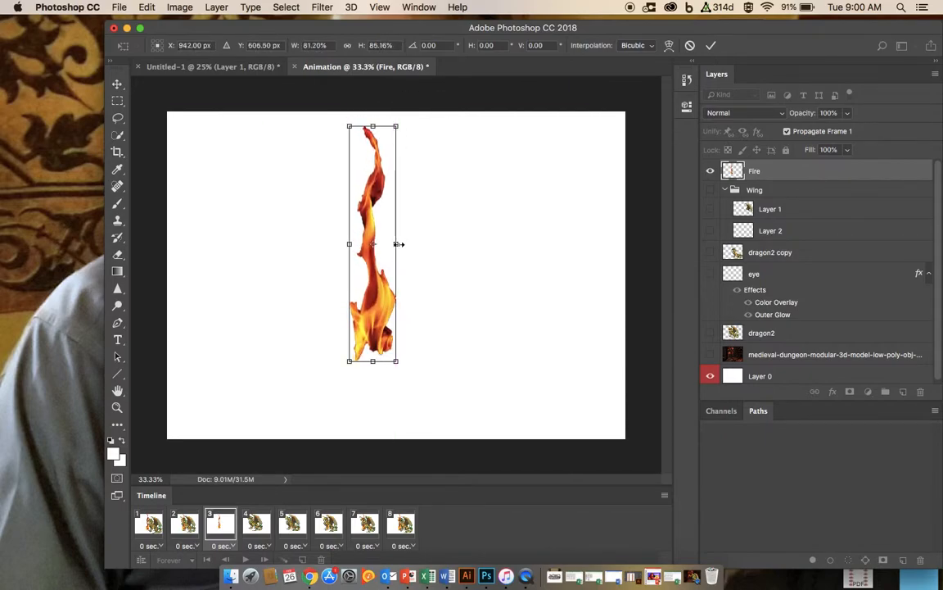
left_click_drag(414, 377, 502, 239)
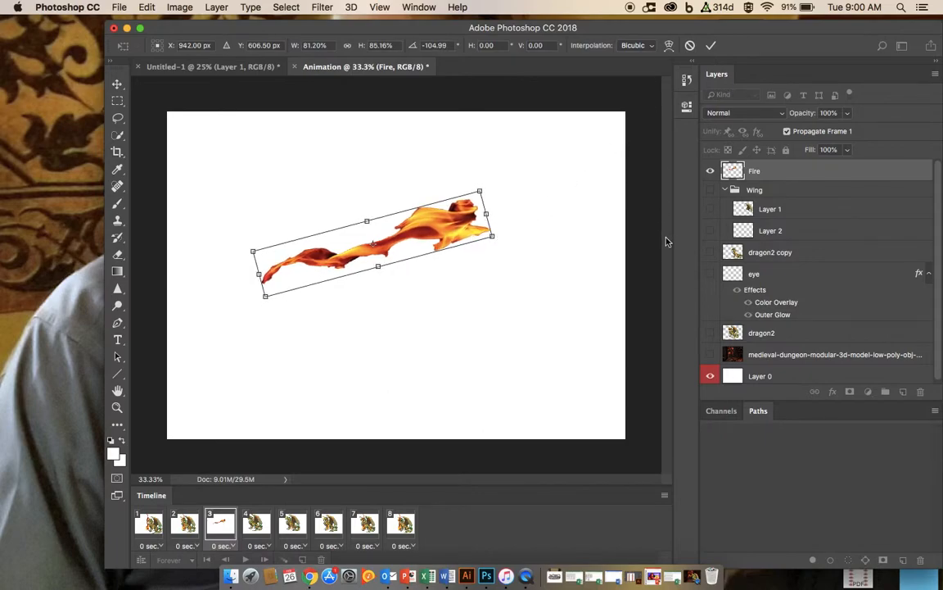
left_click(711, 45)
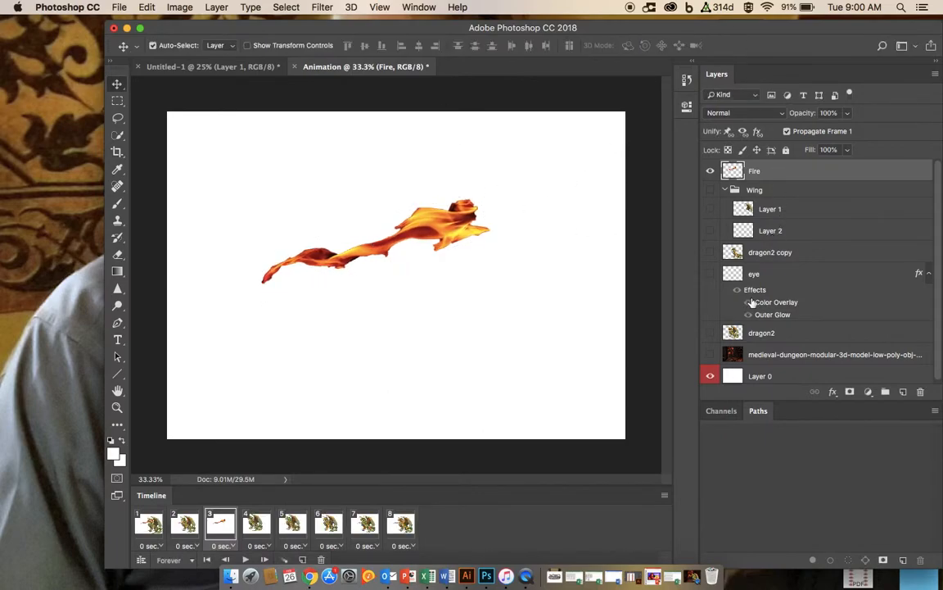
Step: Show dragon2 and move, scale and rotate the fire about -13° so it streams from the dragon's mouth
left_click(710, 332)
left_click_drag(475, 243, 285, 218)
key("super+t")
left_click_drag(320, 283, 301, 215)
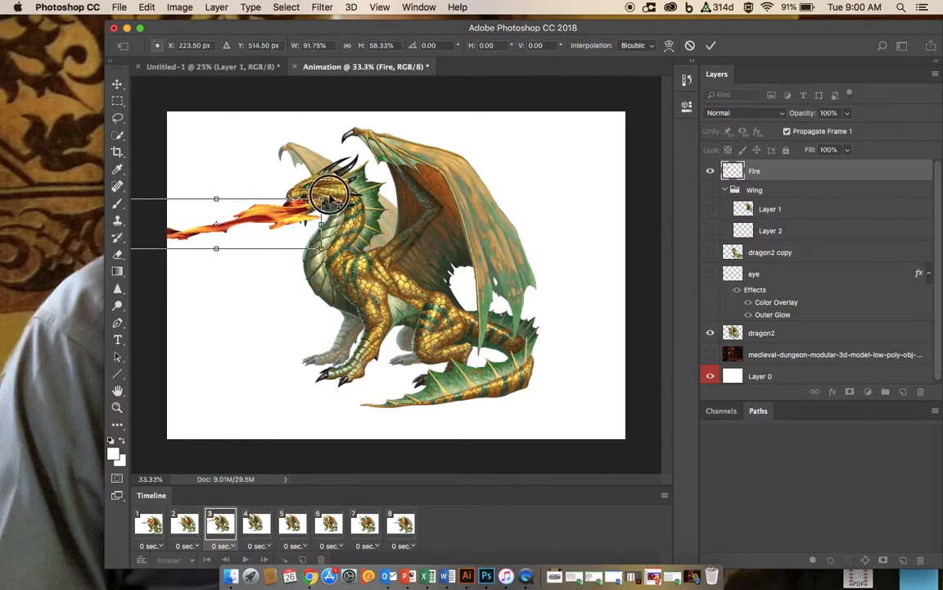
left_click_drag(336, 186, 327, 158)
left_click_drag(197, 240, 208, 278)
left_click(330, 237)
left_click_drag(329, 238, 275, 220)
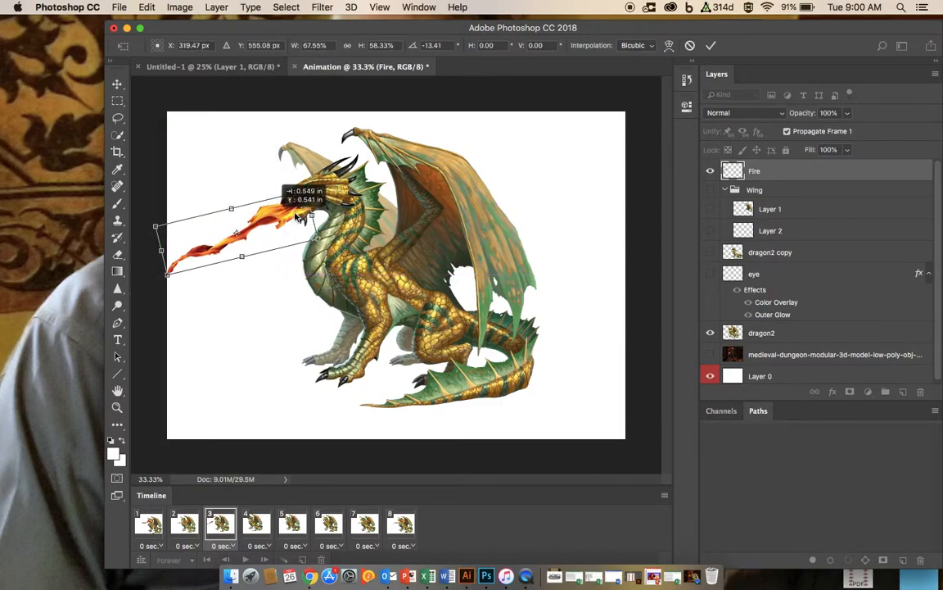
left_click(712, 47)
Step: Select the Fire layer and hide it in the third frame
left_click(501, 161)
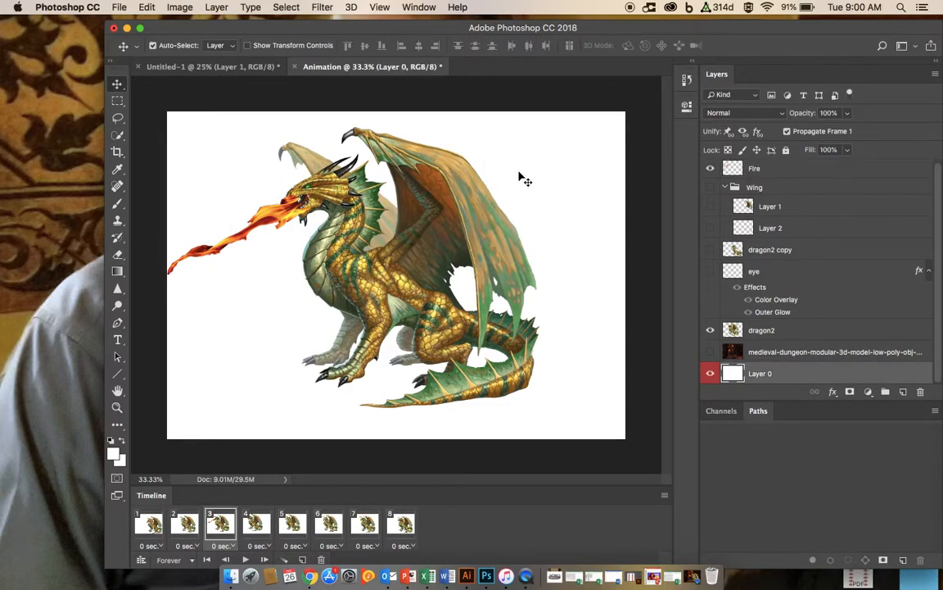
left_click(282, 228)
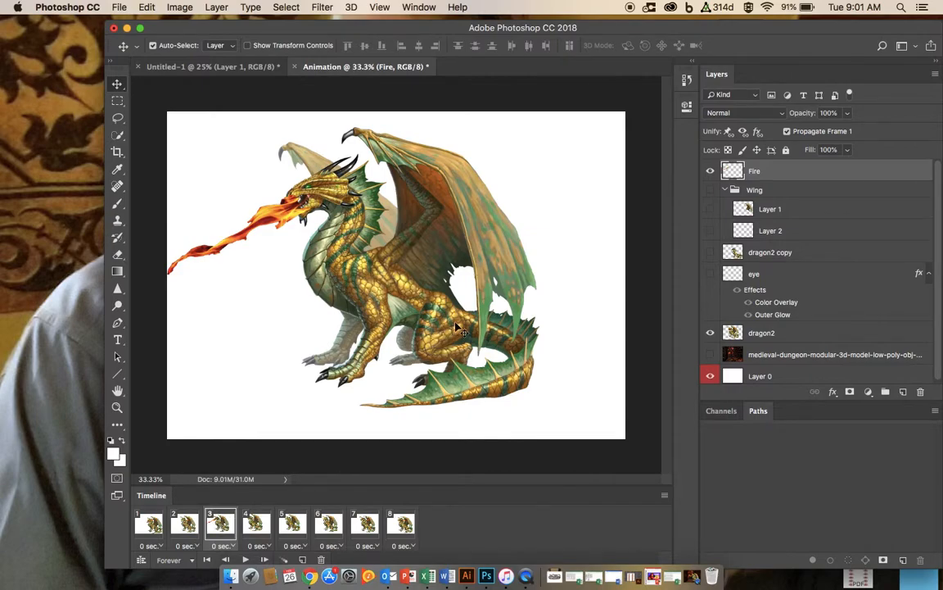
left_click(710, 171)
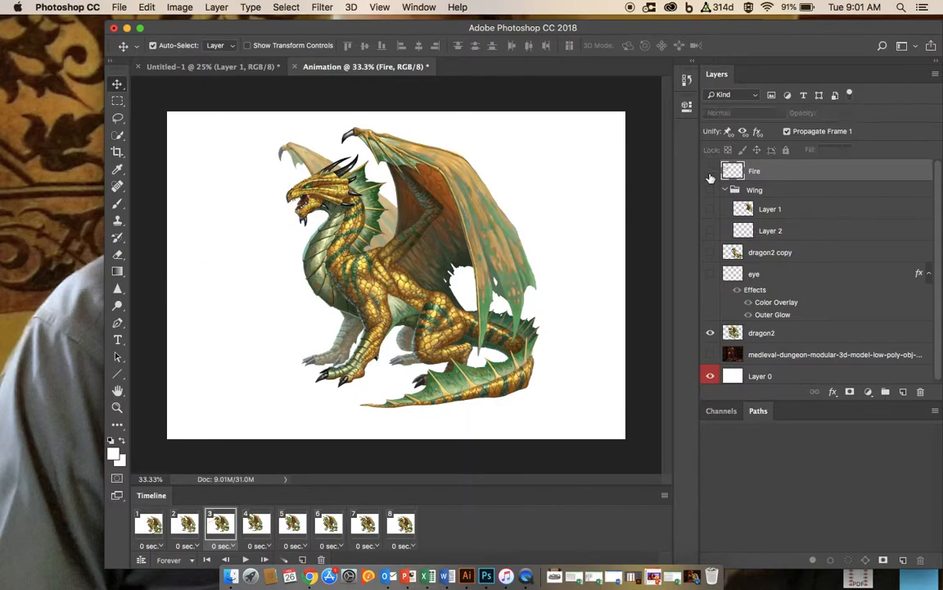
Step: In the first frame, reposition the fire so it streams leftward from the dragon's mouth
left_click(147, 536)
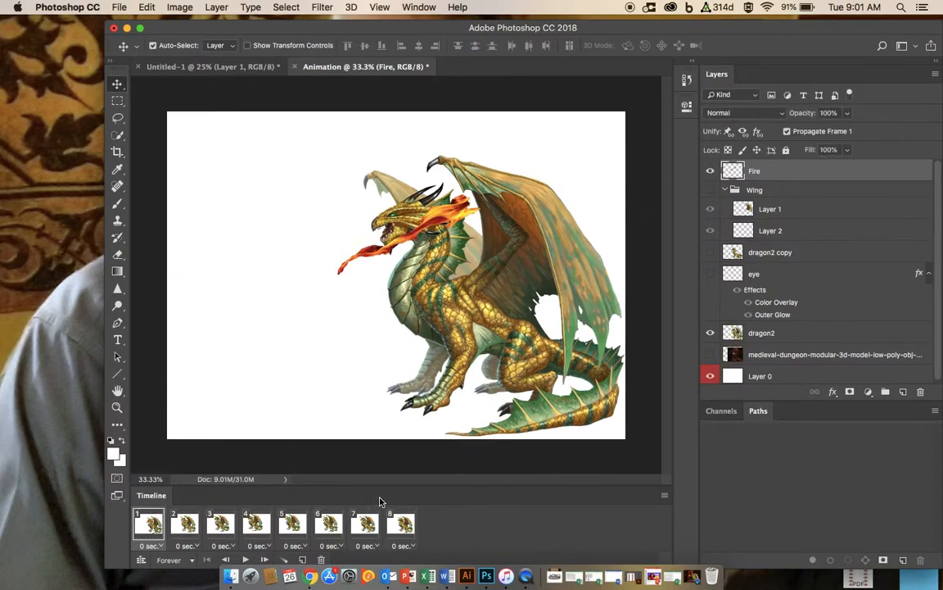
left_click_drag(454, 206, 354, 237)
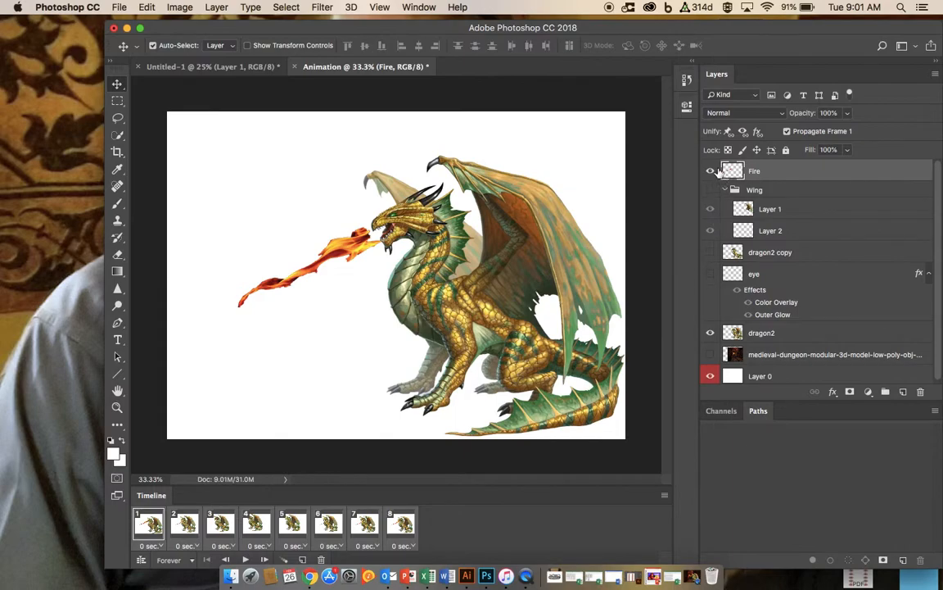
left_click(712, 170)
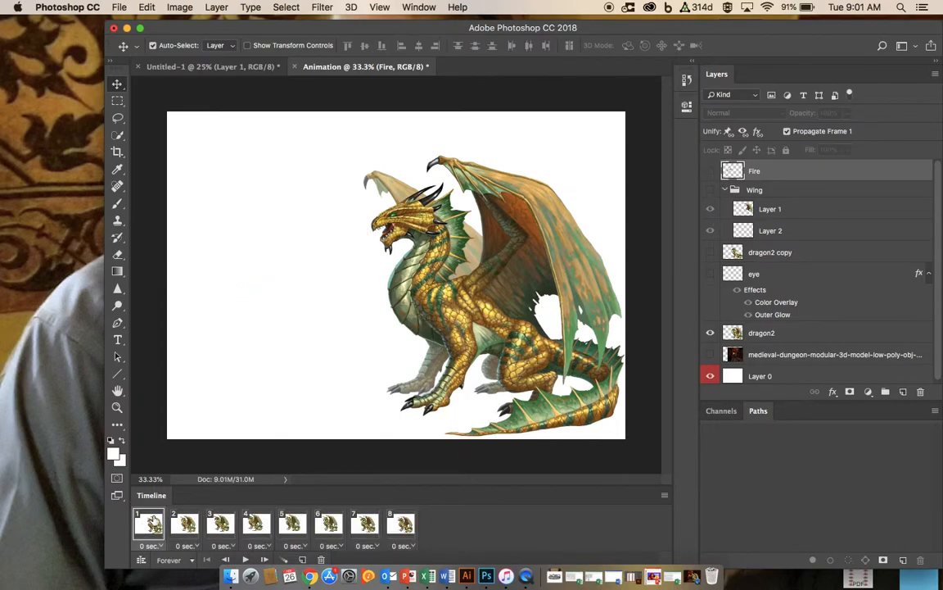
left_click(710, 171)
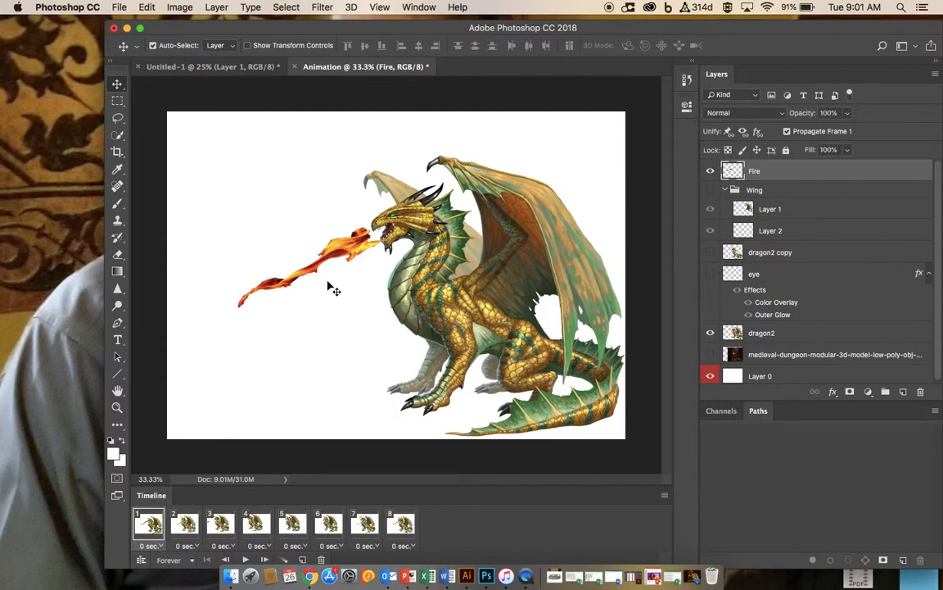
left_click_drag(331, 248, 289, 252)
Step: Review the second and third frames, toggling the Fire layer in frame 3, and play the animation
left_click(183, 525)
left_click(229, 528)
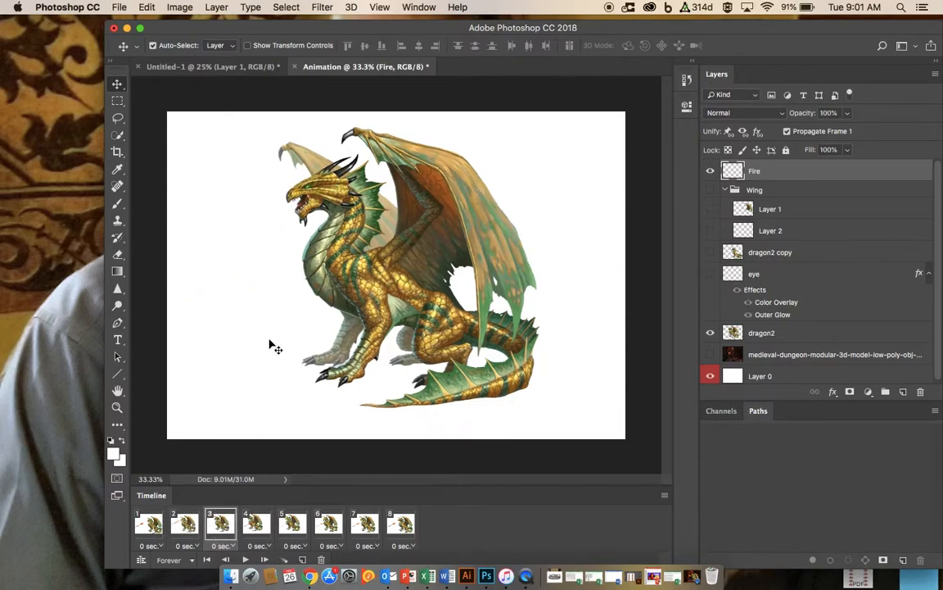
left_click(713, 172)
left_click(713, 173)
left_click(245, 559)
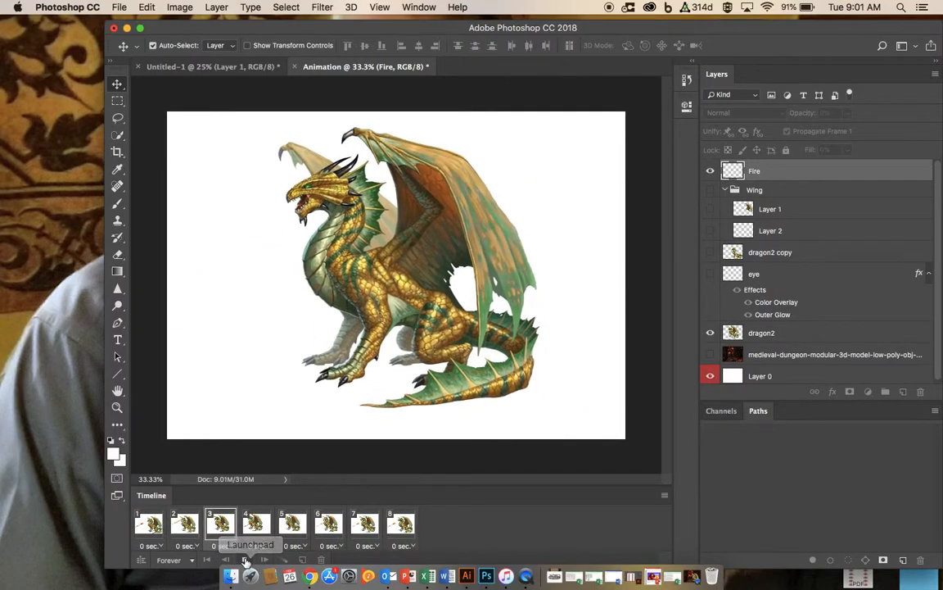
left_click(245, 560)
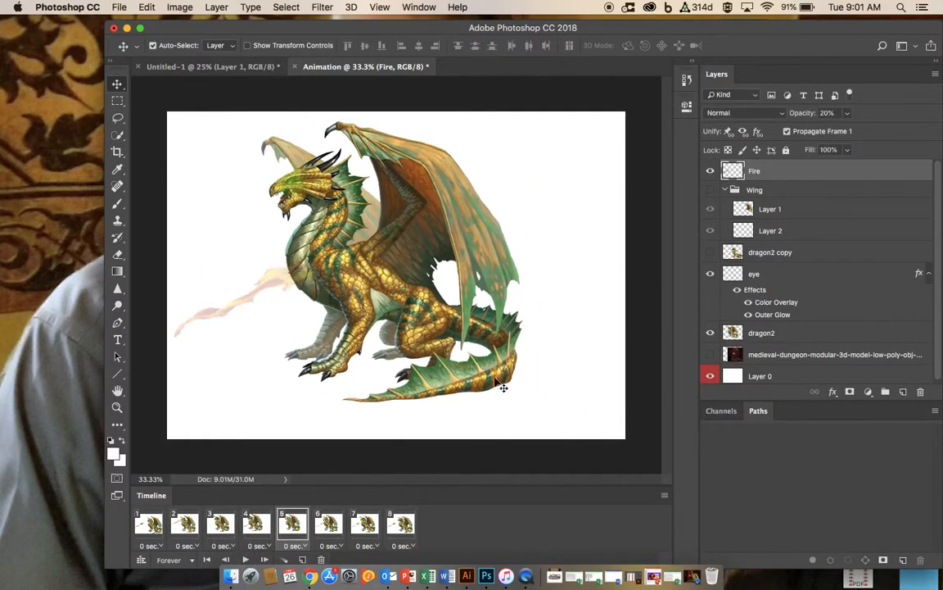
Step: Switch to the Untitled-1 document and toggle its wing and fire layers' visibility to compare them
left_click(254, 71)
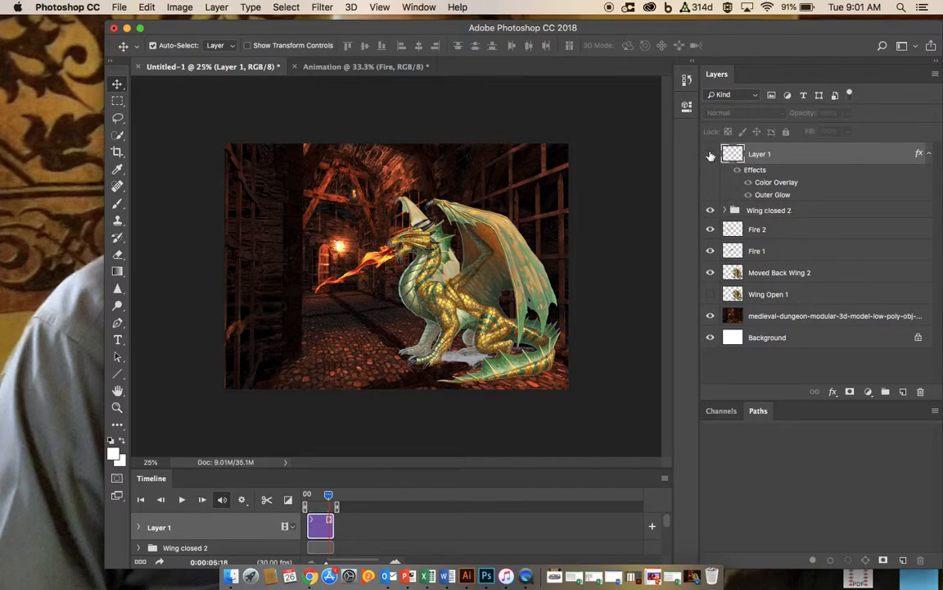
left_click(711, 211)
left_click(713, 231)
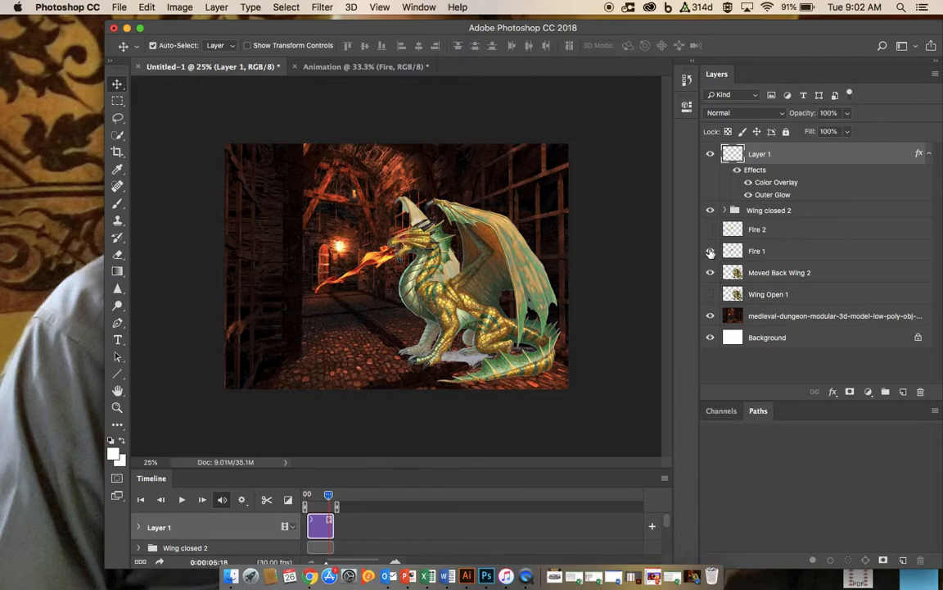
left_click(711, 251)
left_click(710, 272)
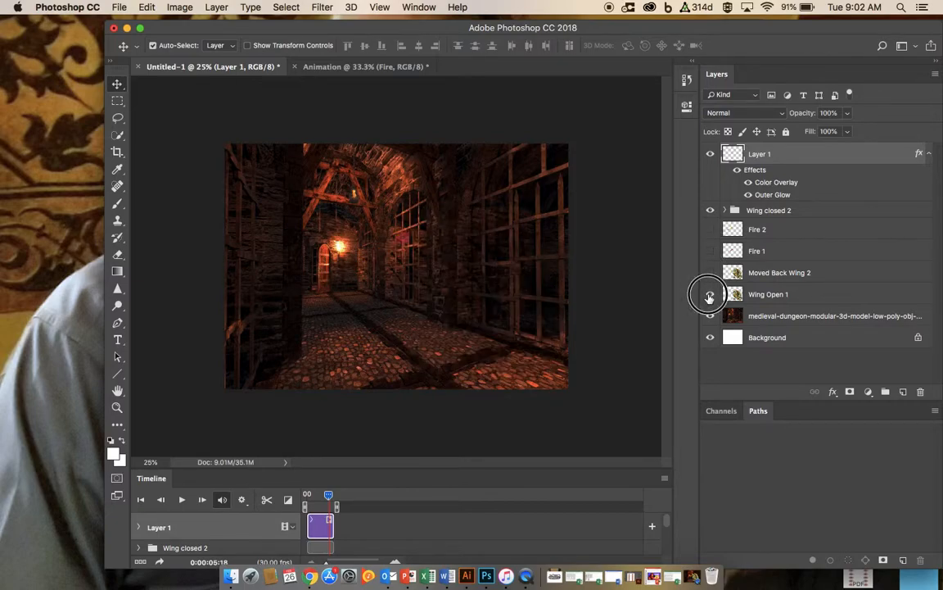
left_click(710, 294)
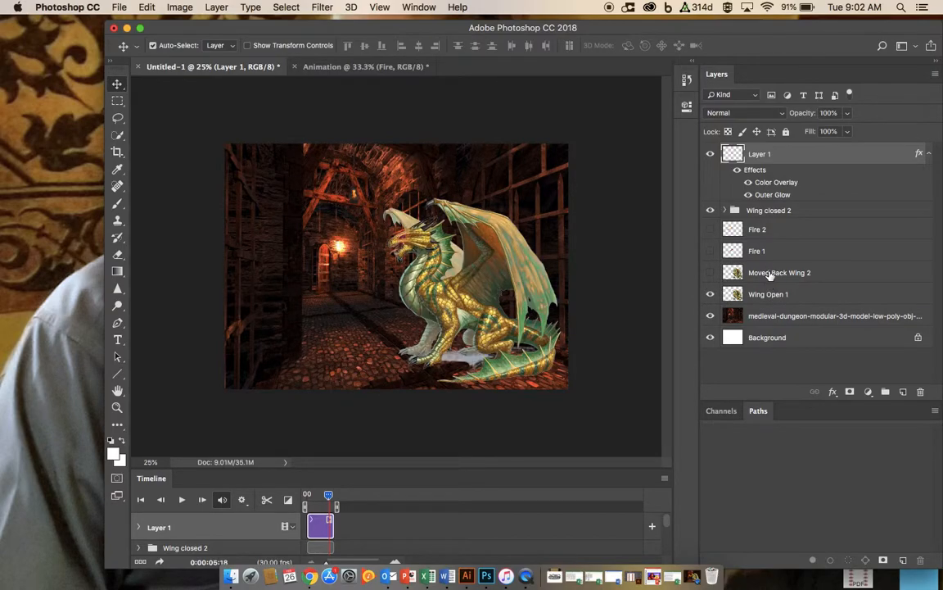
left_click(711, 272)
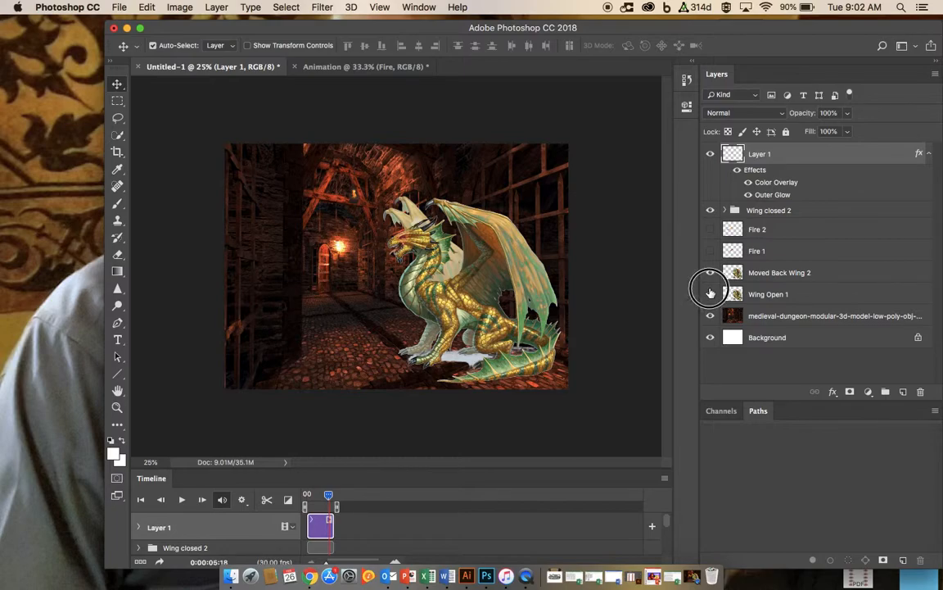
left_click(710, 294)
left_click(710, 272)
left_click(711, 294)
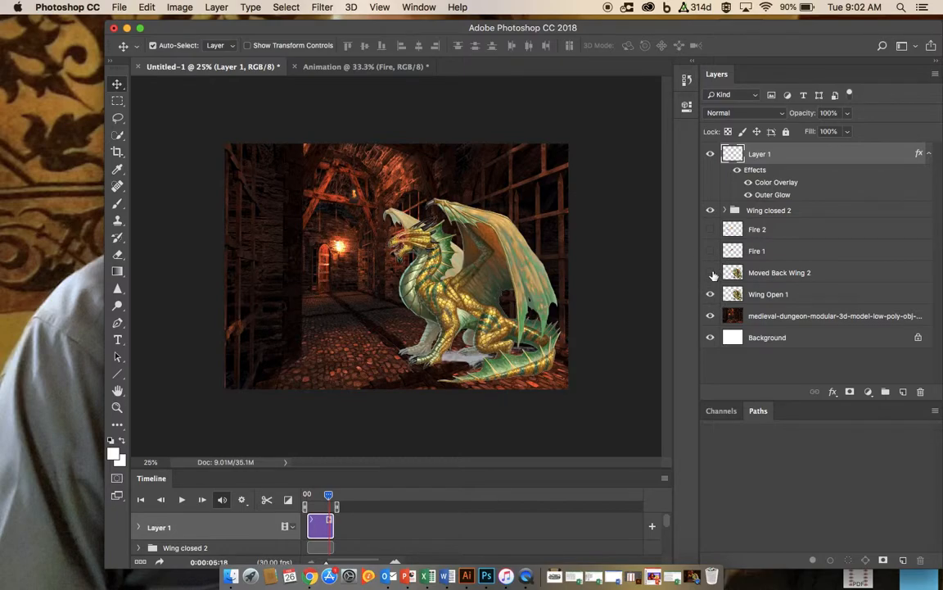
left_click(711, 273)
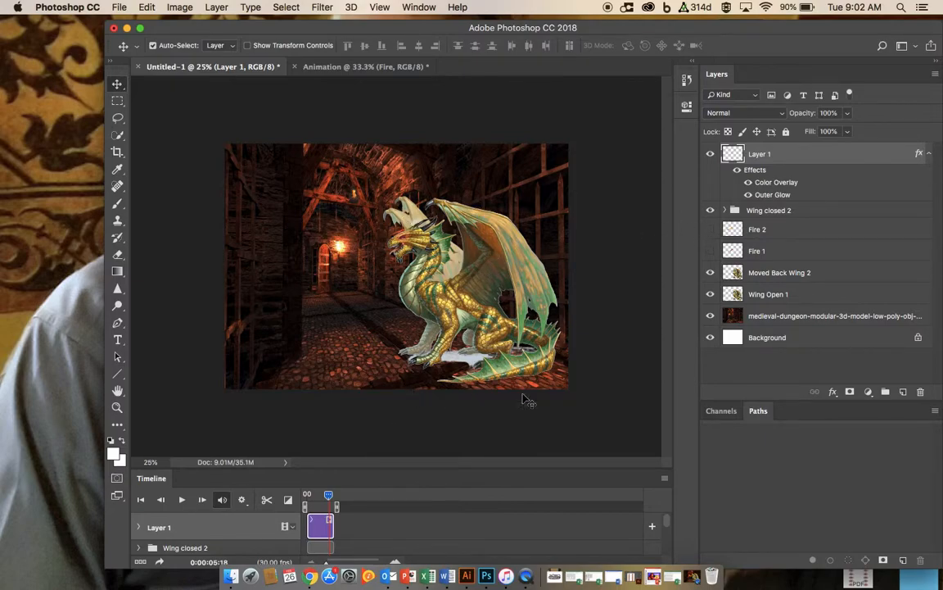
Step: Play the Dragon with roar PhotoShop Animation example.mp4 video in QuickTime Player, then return to the Animation document
left_click(696, 578)
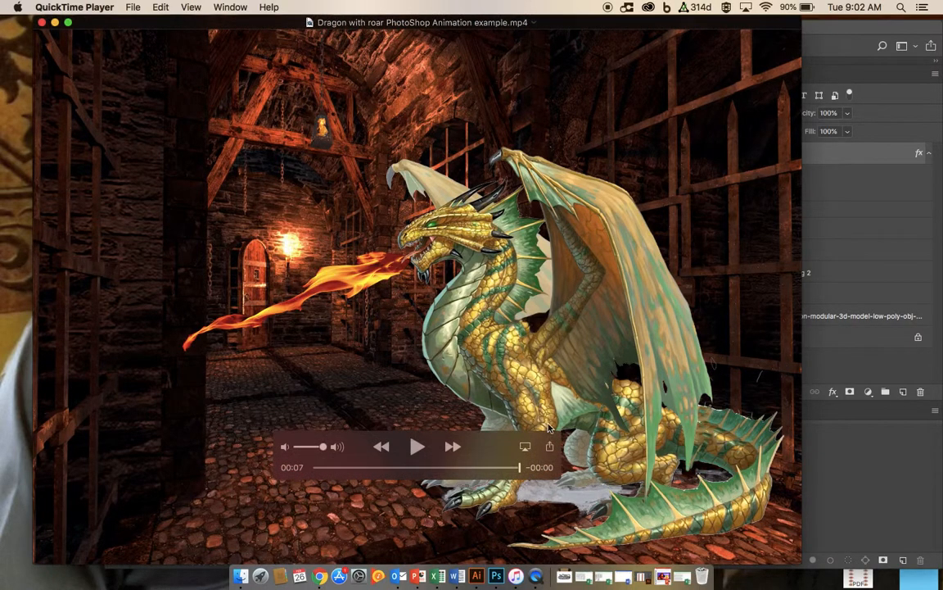
left_click(417, 446)
left_click(52, 24)
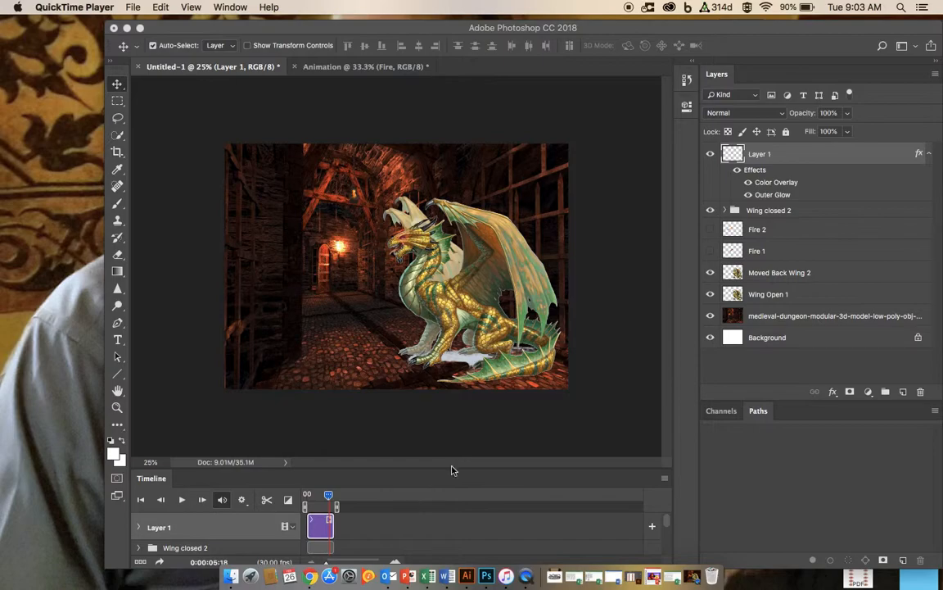
left_click(257, 71)
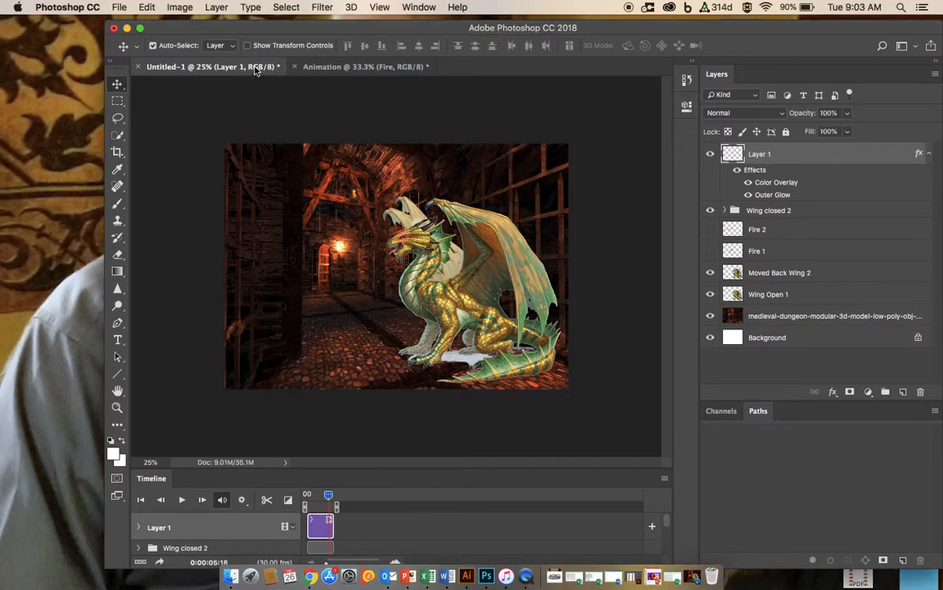
left_click(344, 69)
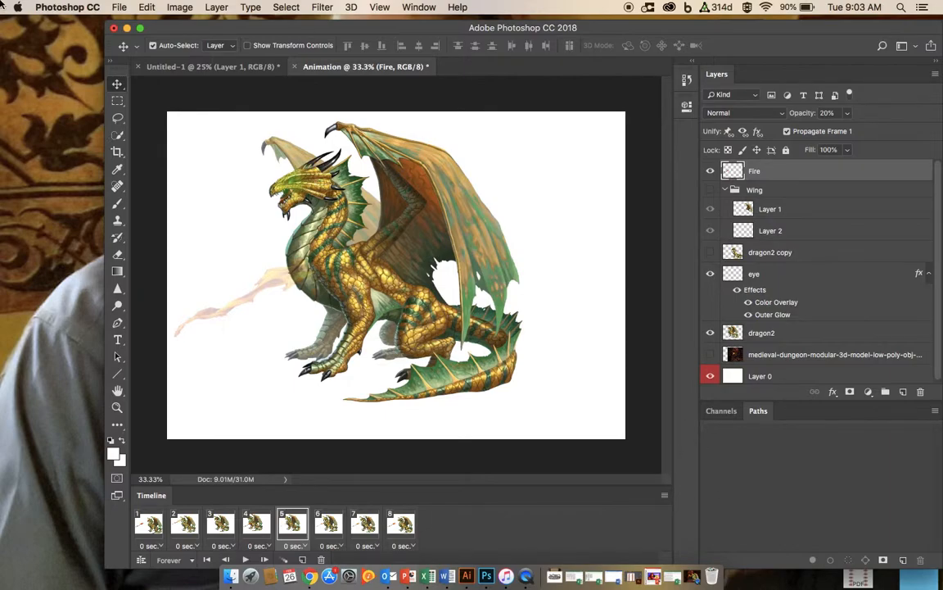
Step: Switch to Chrome and search Google for dragon roar sound effect free
left_click(140, 28)
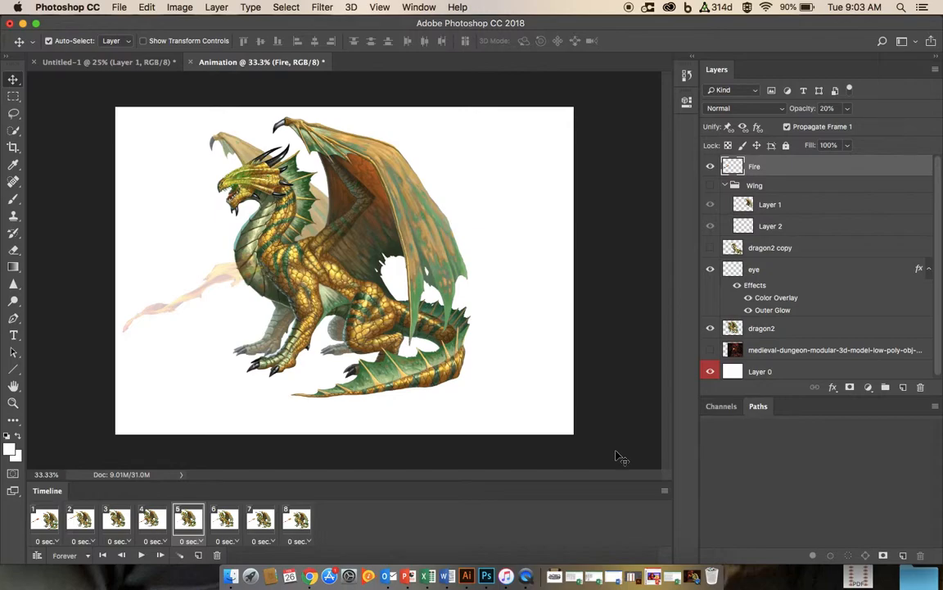
key("ctrl+Right")
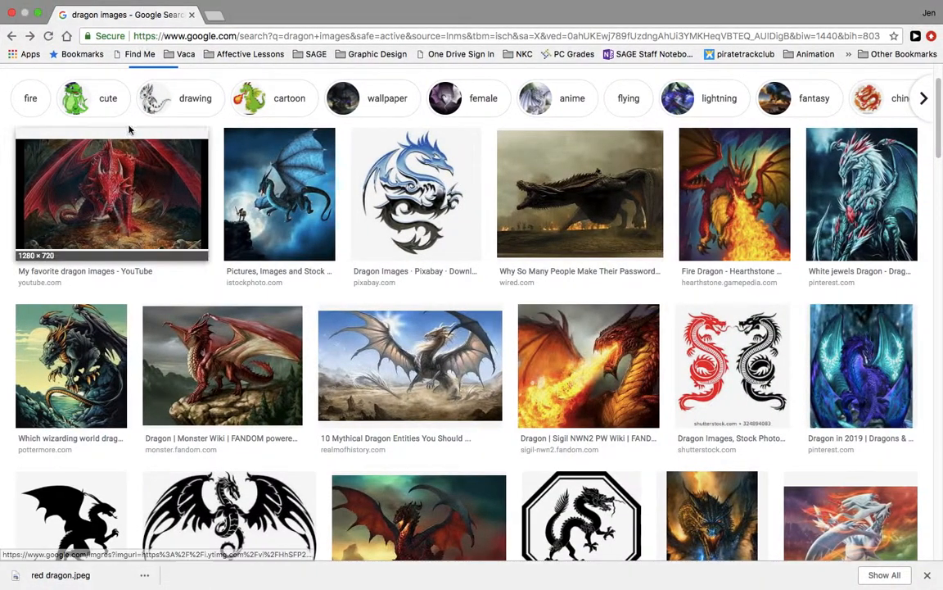
scroll(223, 117, "up", 2)
left_click_drag(183, 90, 152, 93)
type("roar")
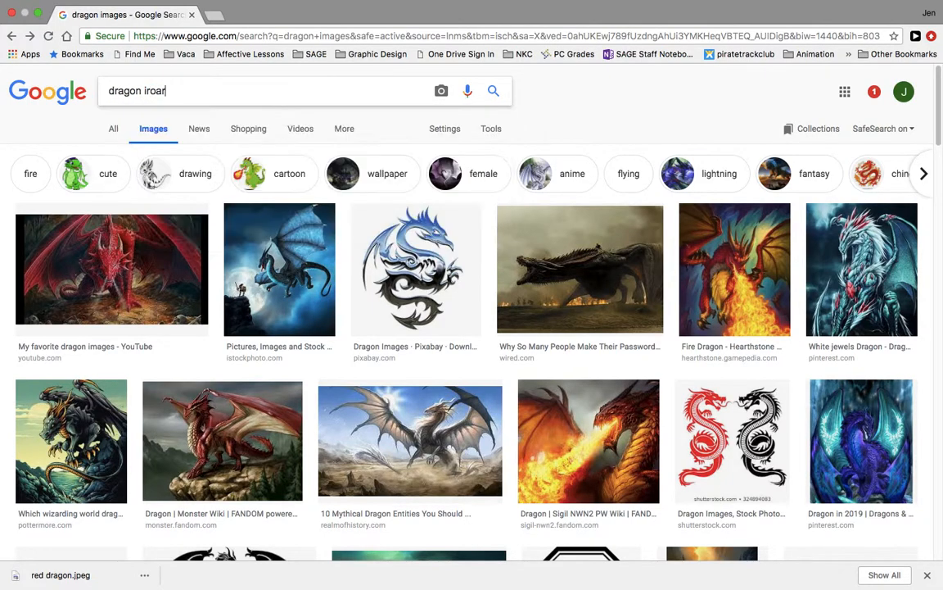
key("BackSpace")
key("BackSpace")
key("BackSpace")
key("BackSpace")
key("BackSpace")
key("BackSpace")
type("roar s")
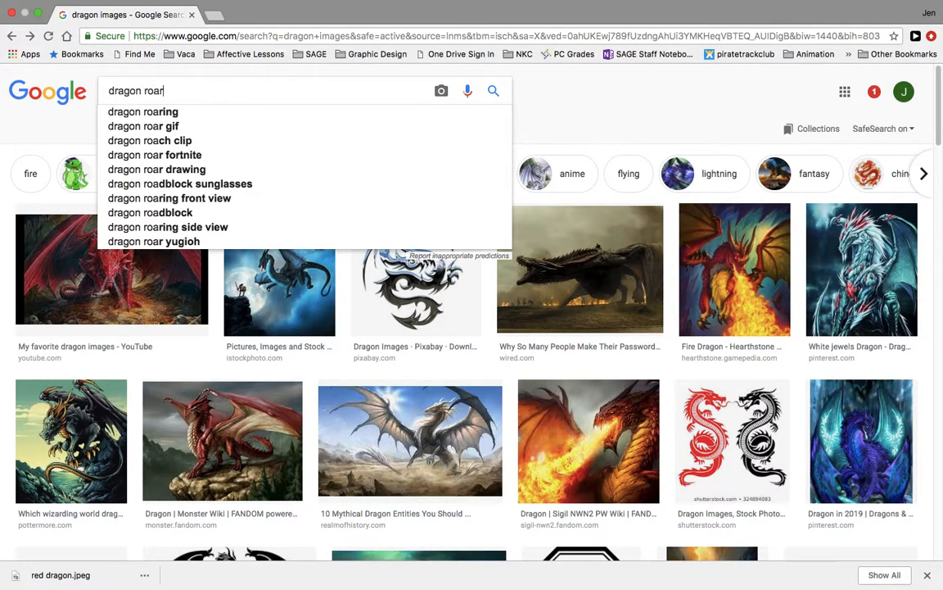
type("oun")
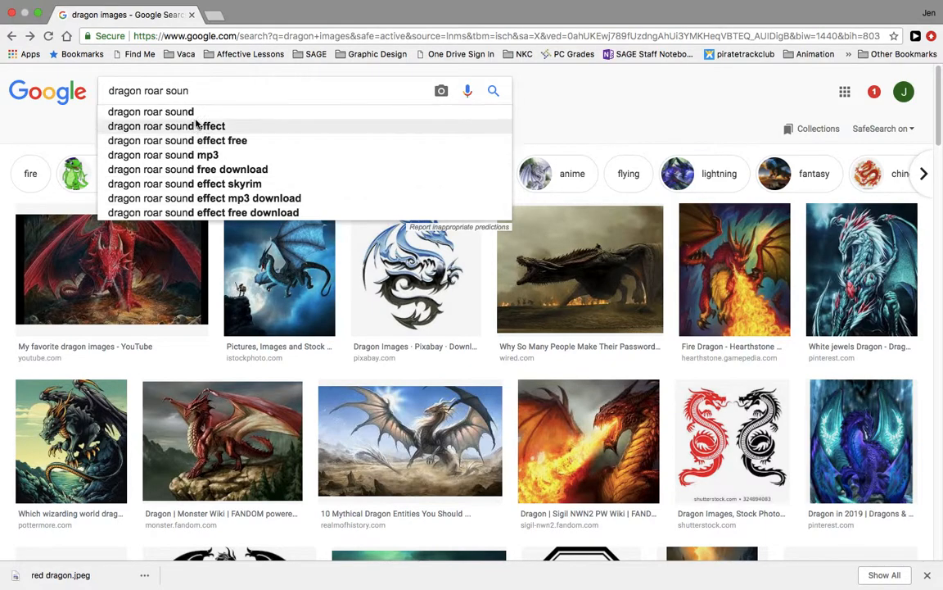
left_click(212, 143)
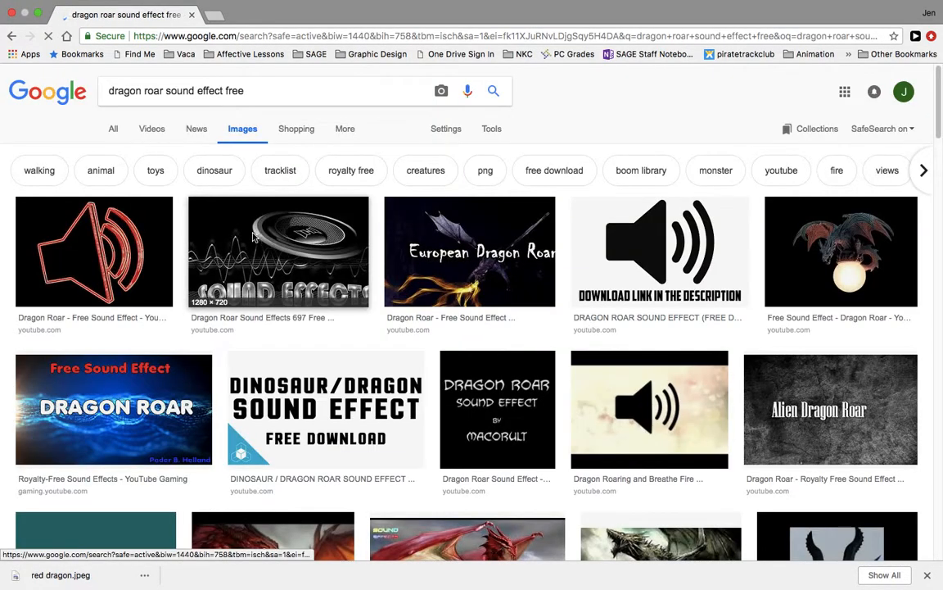
Step: Open the SoundBible Dragon Sounds page from the web results and preview the Dragon Fire Breath and Roar sound
scroll(356, 331, "down", 1)
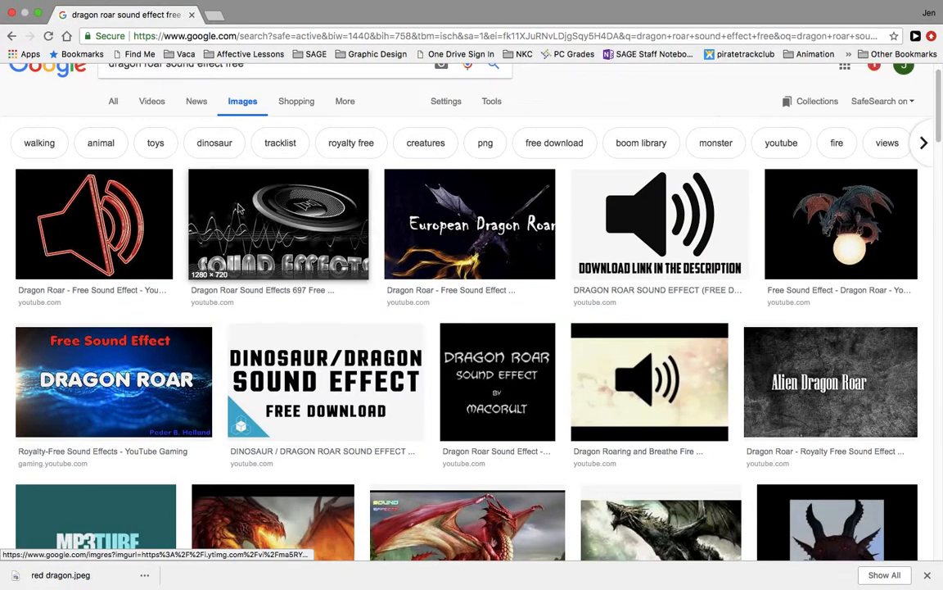
left_click(113, 102)
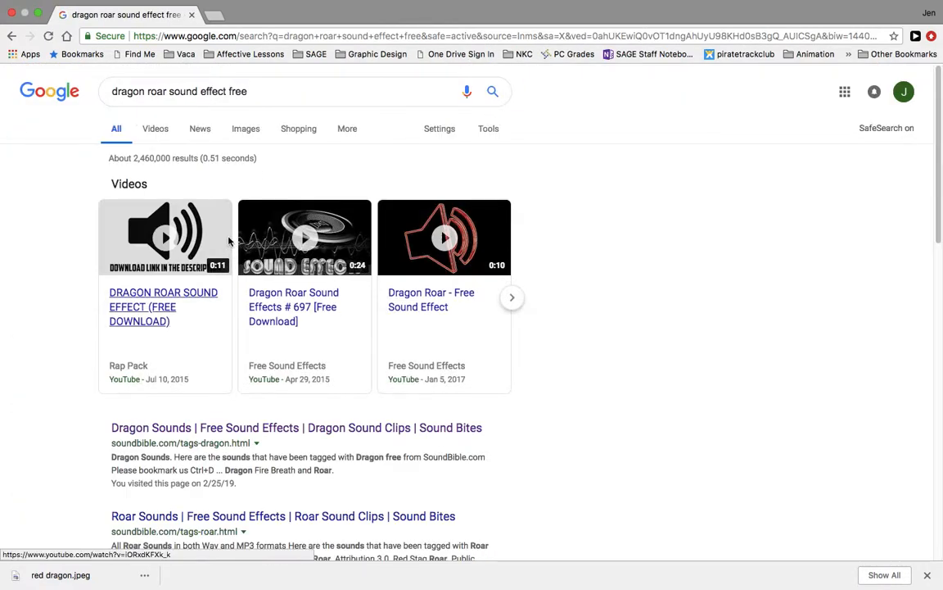
scroll(367, 394, "down", 1)
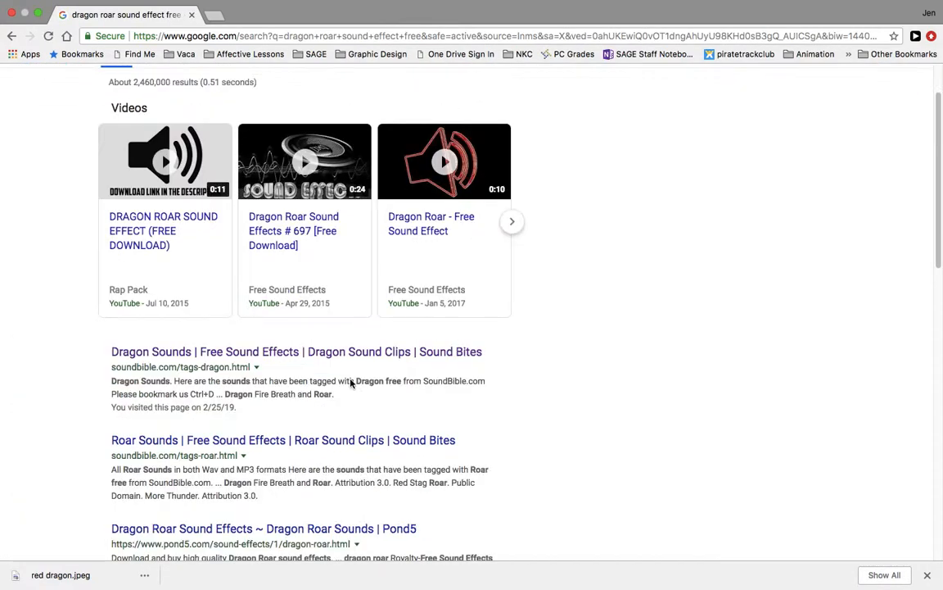
left_click(192, 353)
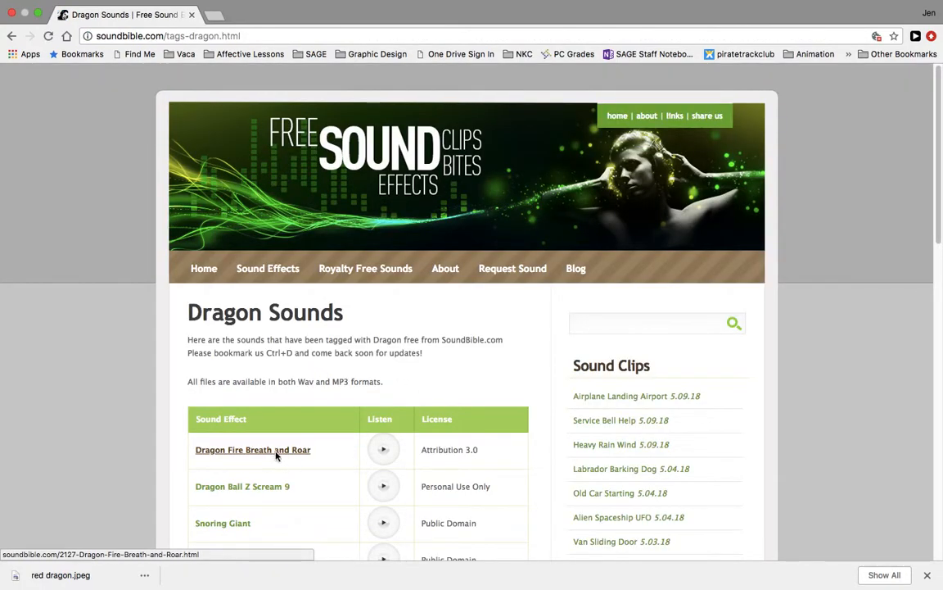
left_click(385, 451)
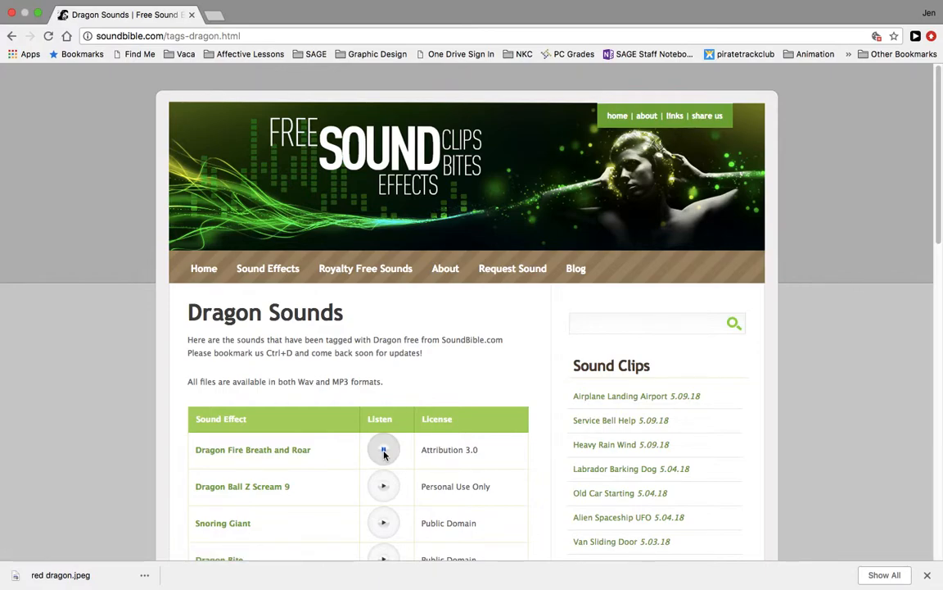
Step: Open the Dragon Fire Breath and Roar sound page and download its MP3 file
scroll(387, 450, "down", 3)
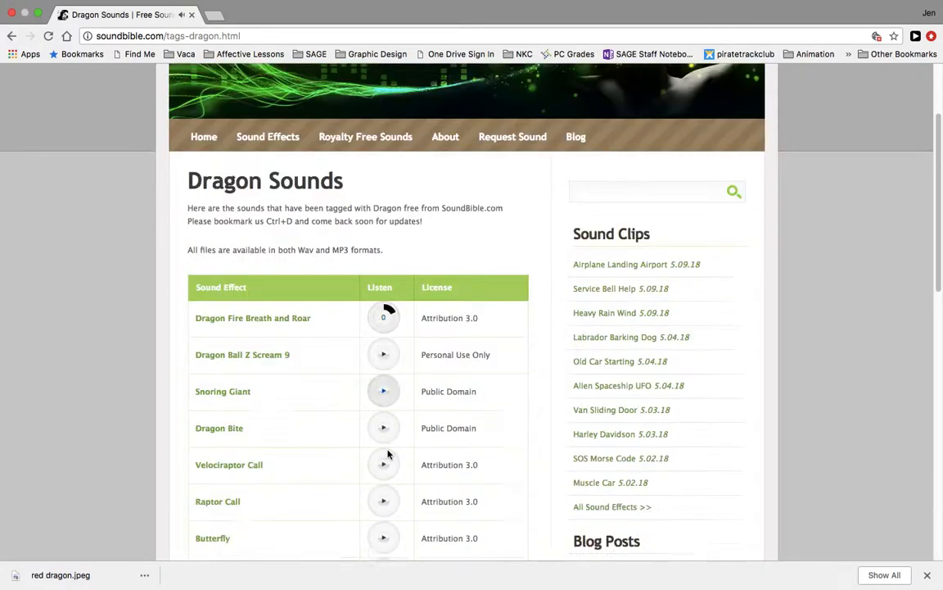
right_click(296, 323)
left_click(293, 320)
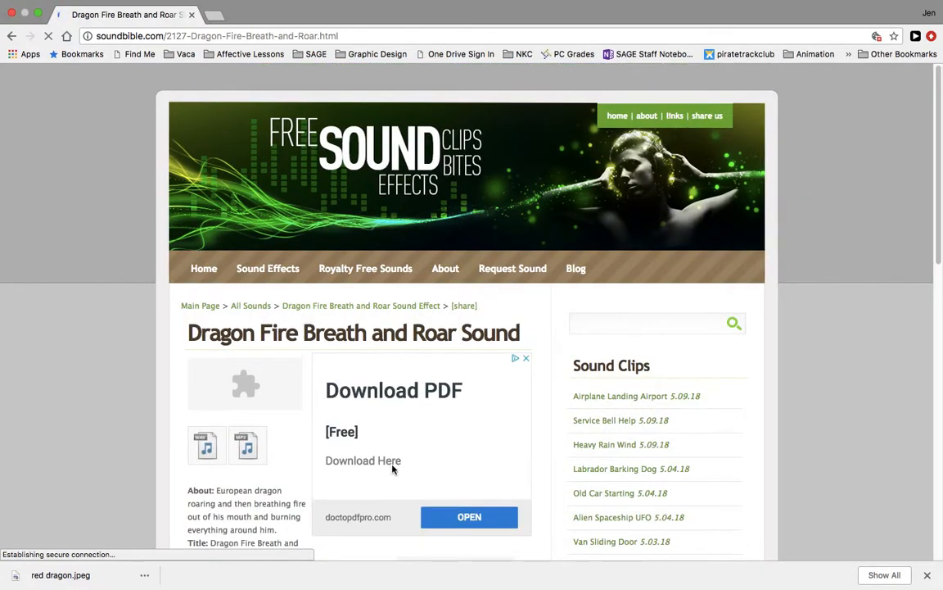
scroll(295, 413, "down", 3)
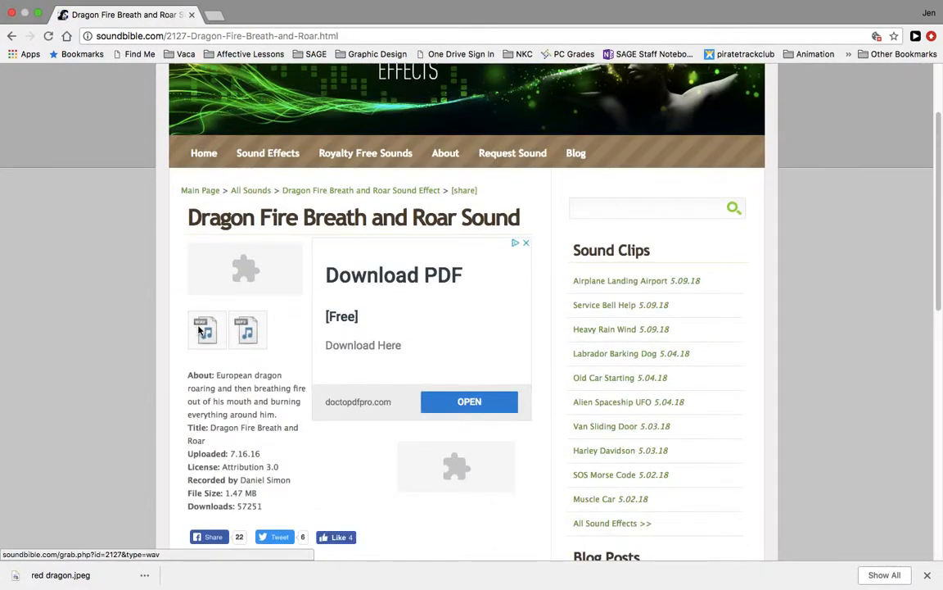
left_click(250, 331)
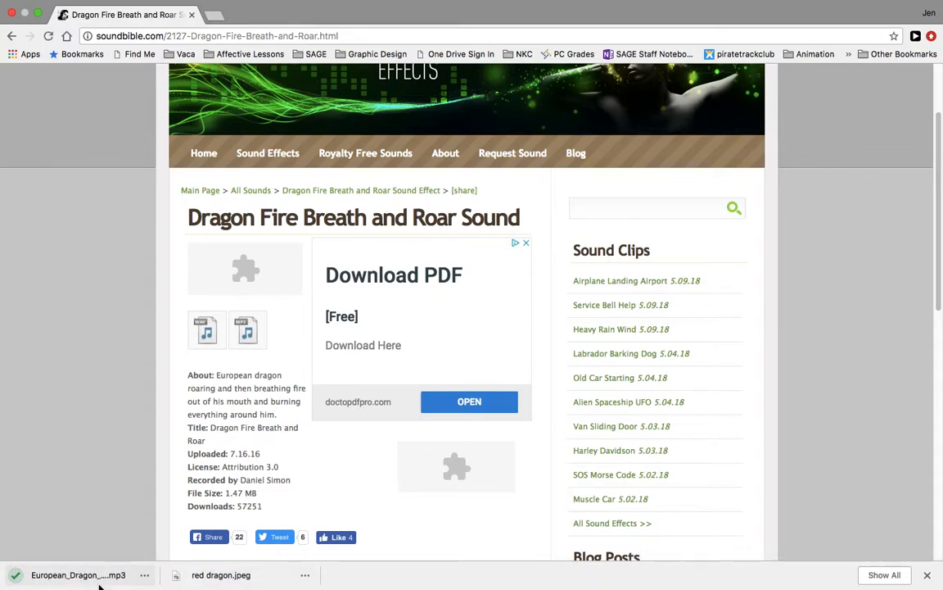
Step: In Finder, move the downloaded European_Dragon_Roaring_and_breathe_fire-daniel-simon.mp3 from Downloads into Documents
key("ctrl+Left")
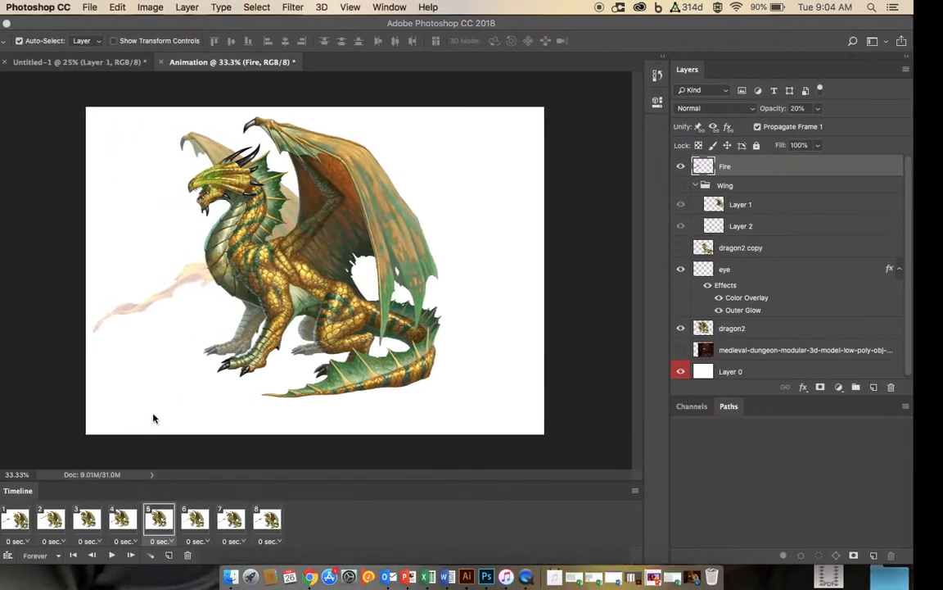
left_click(232, 576)
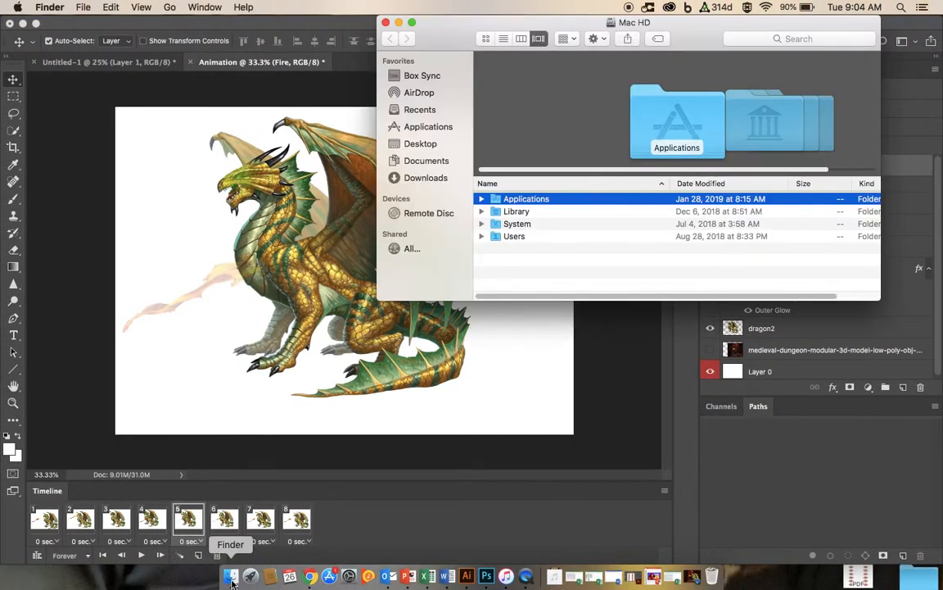
left_click(423, 178)
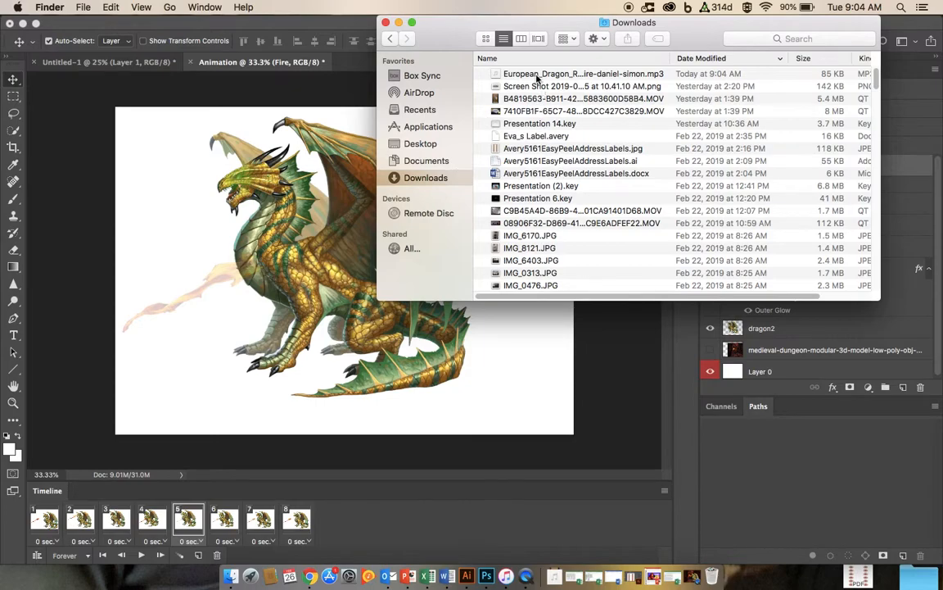
left_click(655, 75)
key("Return")
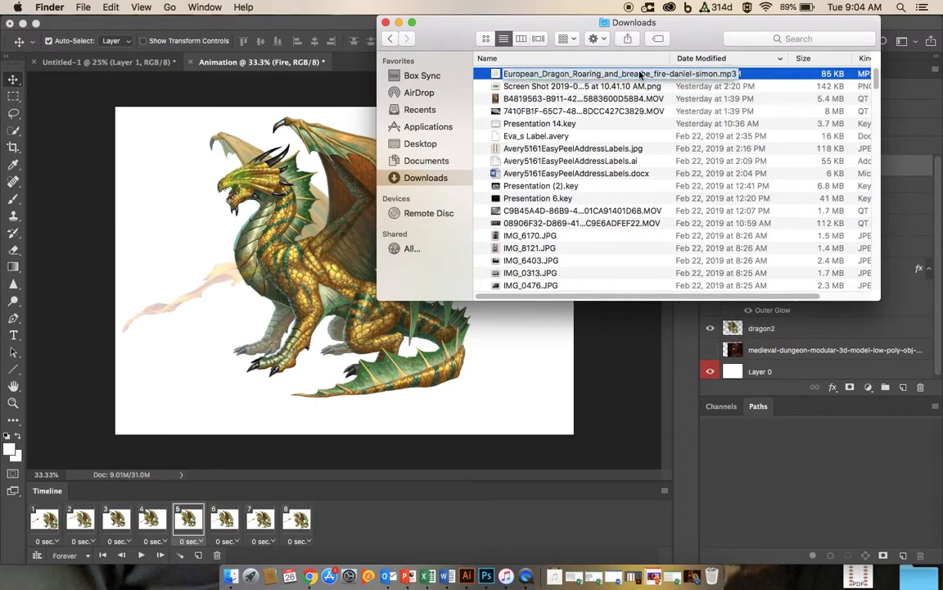
left_click_drag(522, 77, 440, 167)
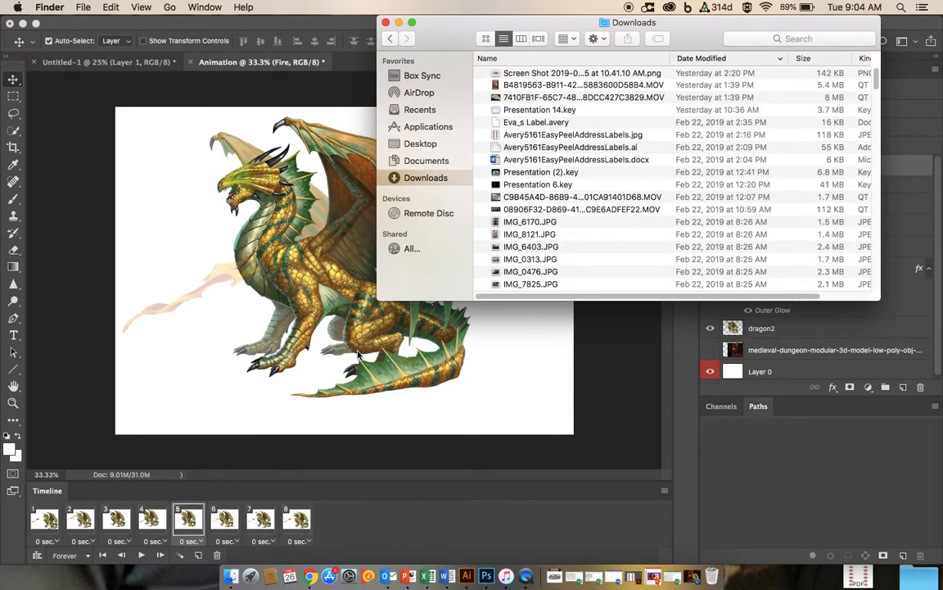
left_click(386, 23)
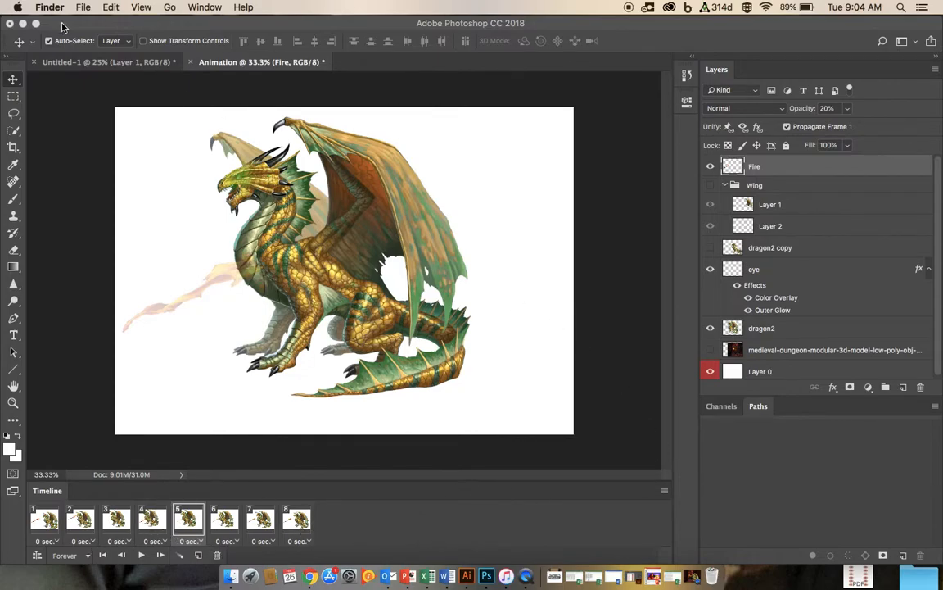
Step: Convert the Animation document's frame animation to a video timeline
left_click(35, 23)
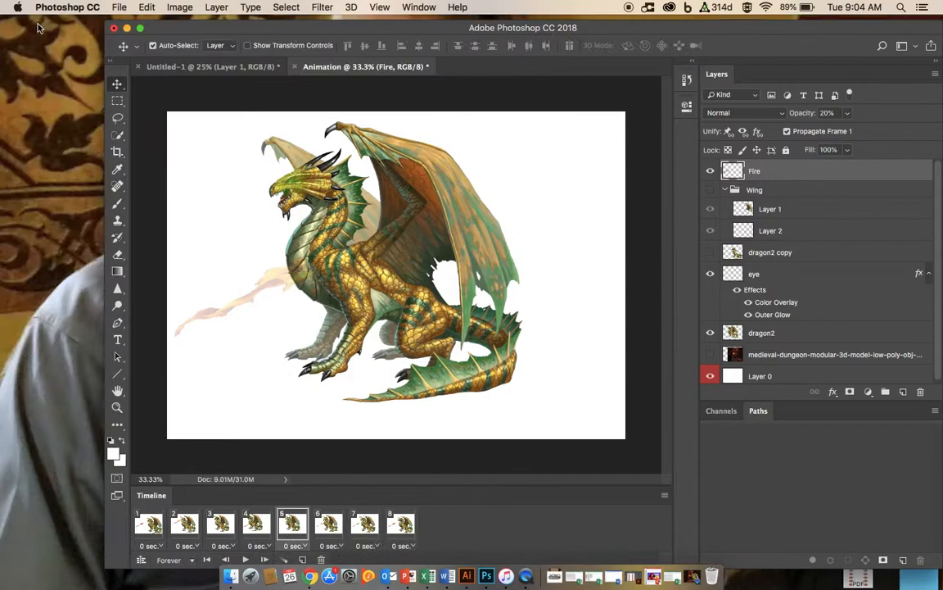
left_click(140, 30)
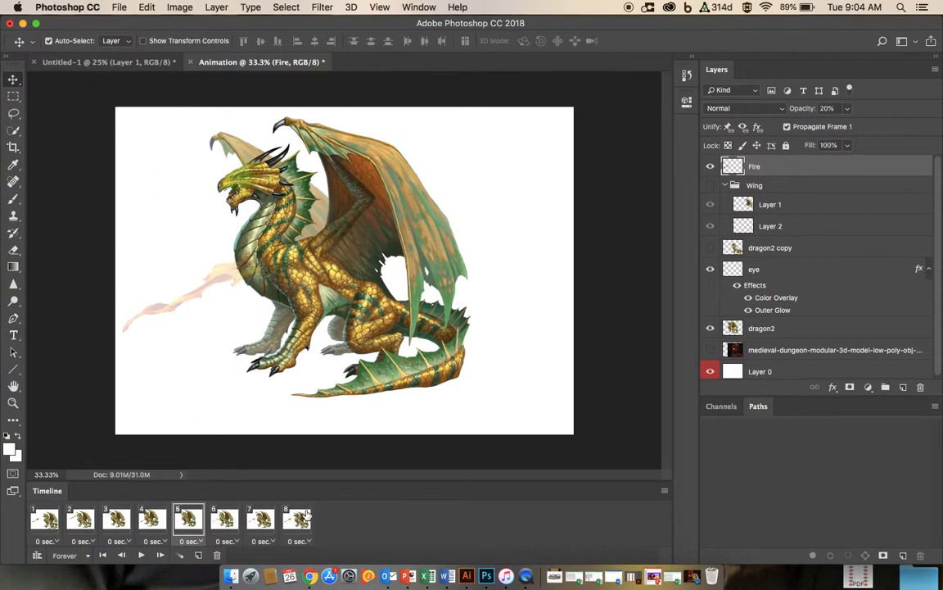
left_click(665, 491)
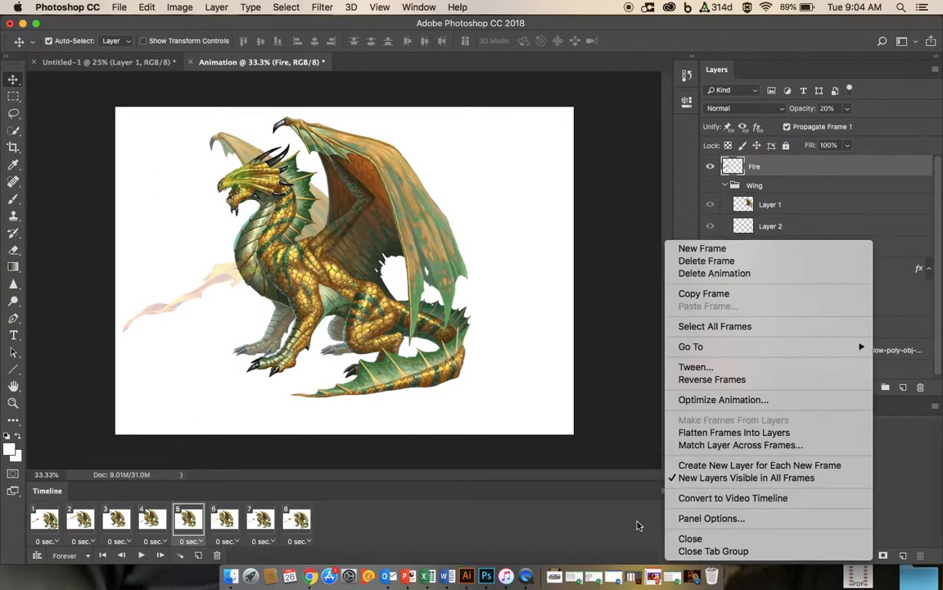
left_click(667, 555)
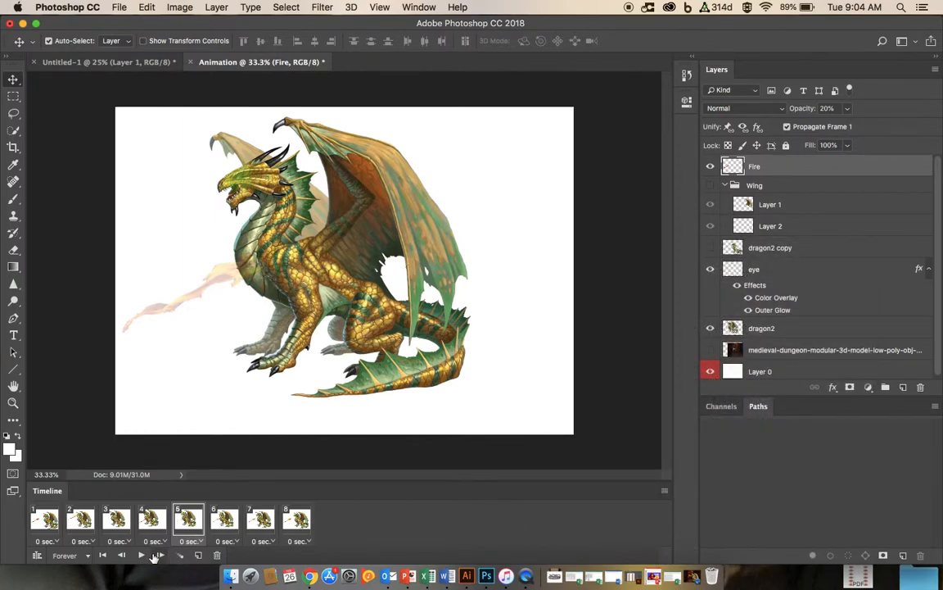
left_click(36, 556)
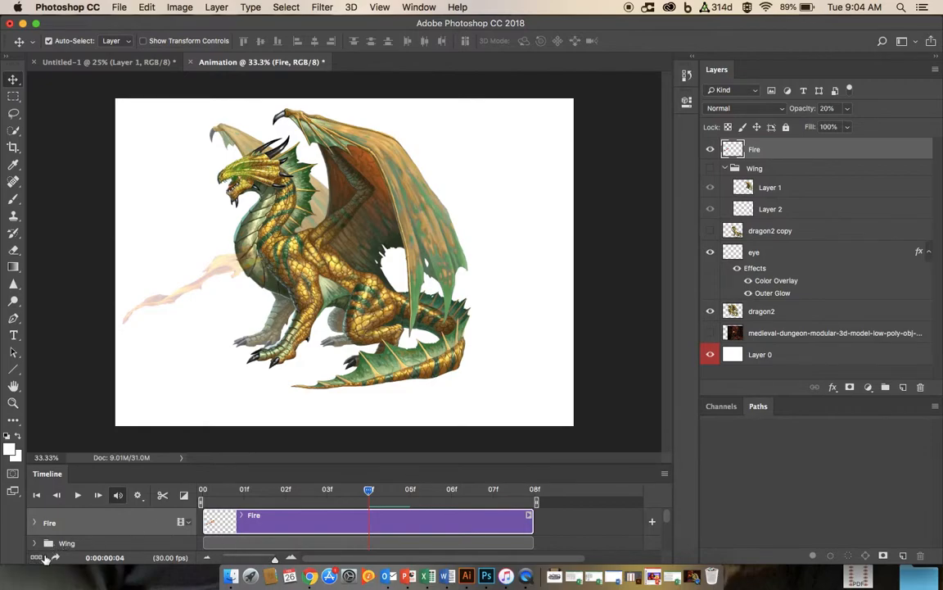
Step: Convert the video timeline back to a frame animation
scroll(197, 533, "down", 3)
scroll(196, 537, "down", 5)
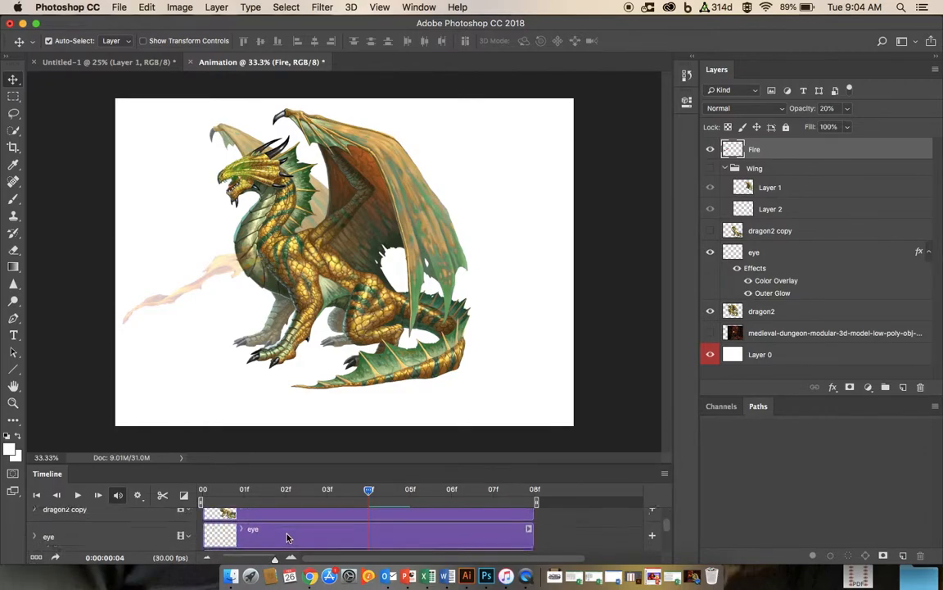
scroll(445, 538, "up", 3)
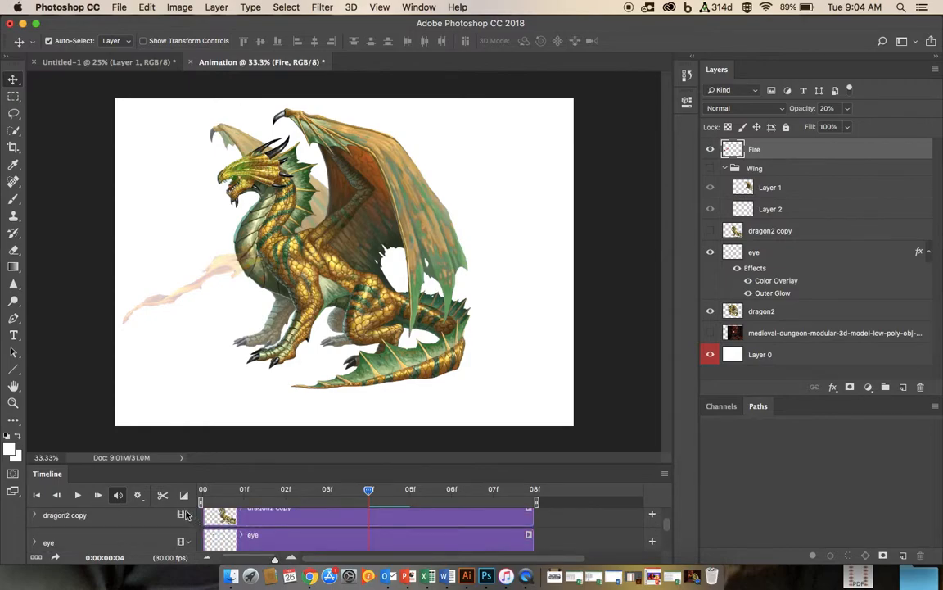
left_click(36, 557)
left_click(409, 214)
left_click(561, 236)
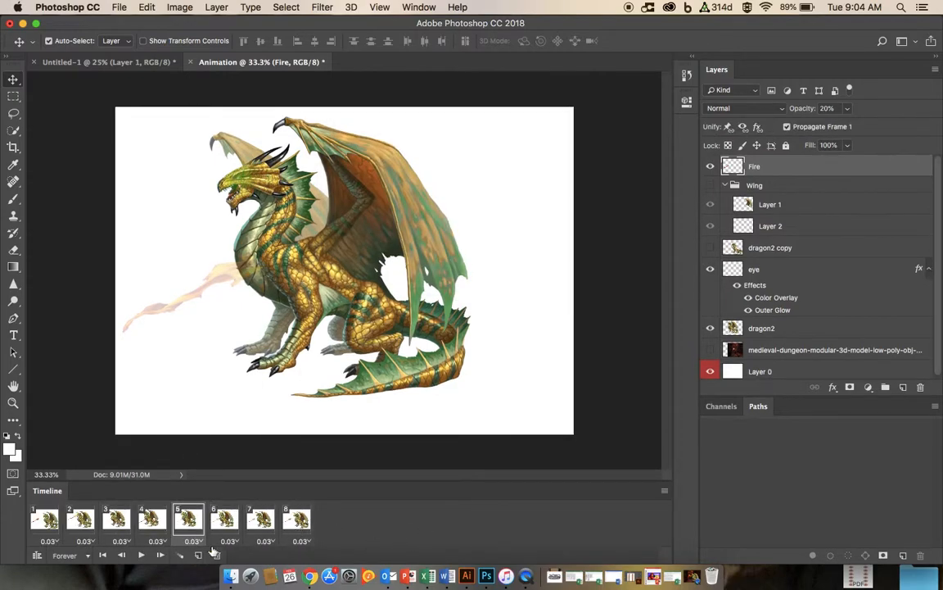
Step: Convert the frame animation to a video timeline and add European_Dragon_Roaring_and_breathe_fire-daniel-simon.mp3 from Documents to the audio track
left_click(37, 556)
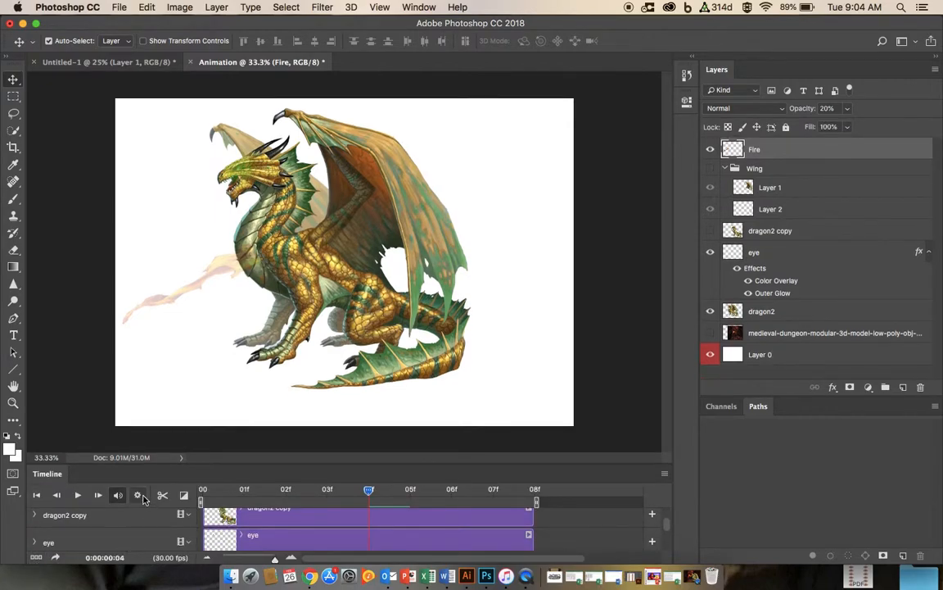
scroll(492, 540, "down", 1)
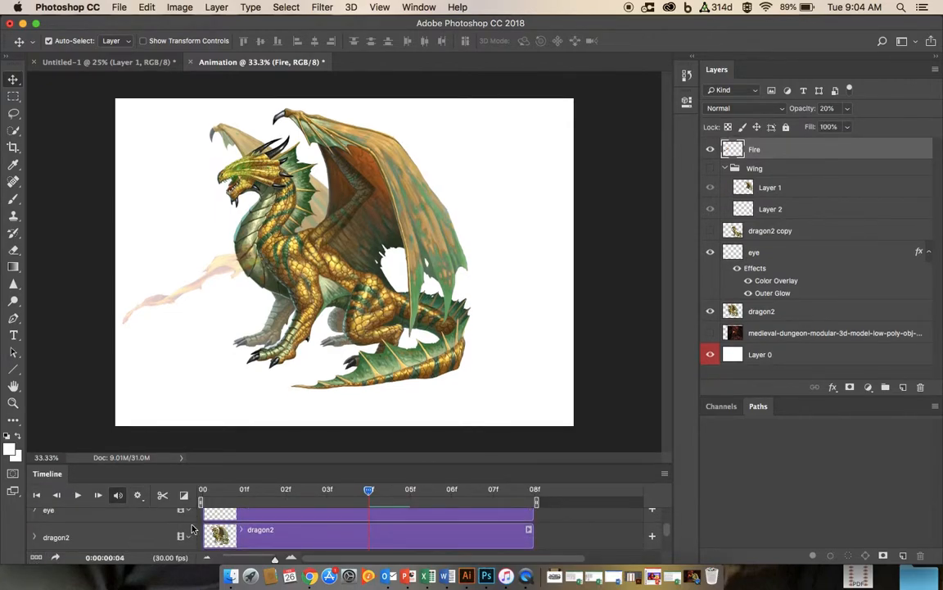
scroll(574, 528, "down", 2)
scroll(624, 515, "down", 1)
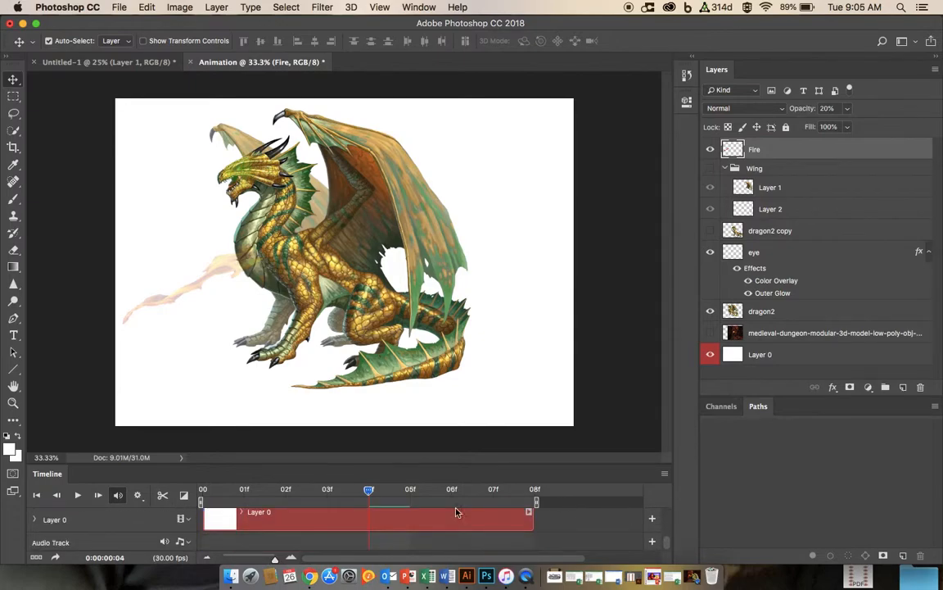
left_click(182, 542)
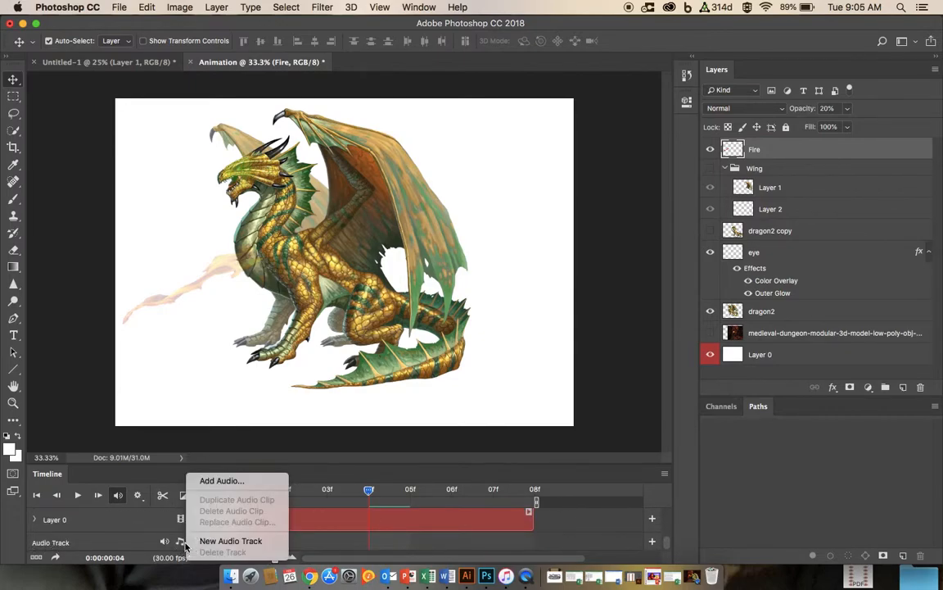
left_click(211, 481)
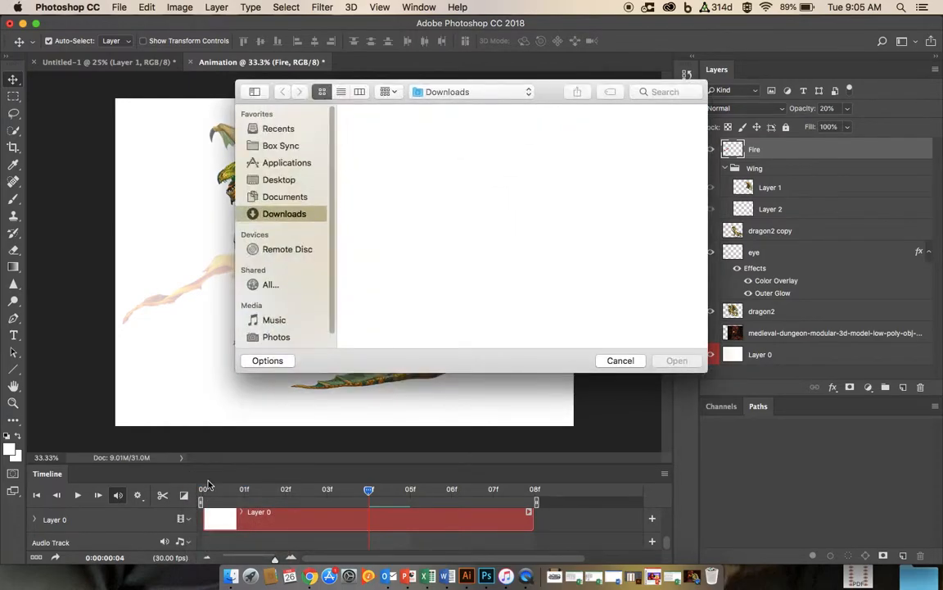
left_click(286, 197)
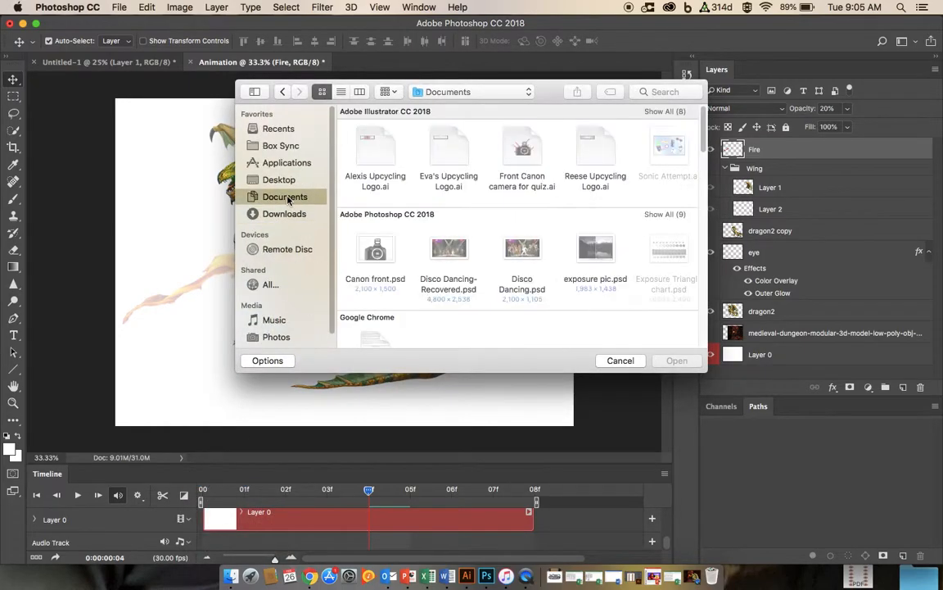
scroll(471, 247, "down", 5)
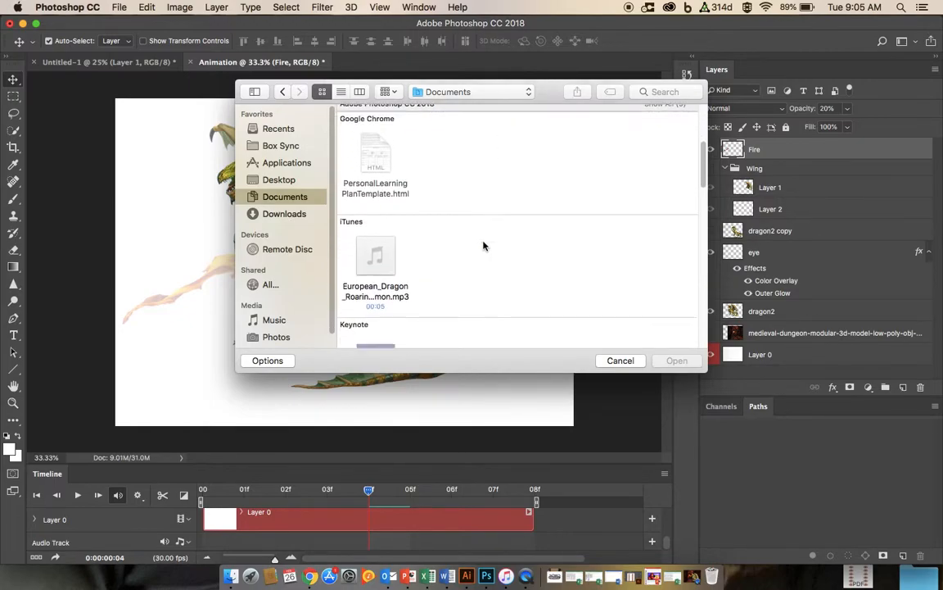
scroll(481, 244, "down", 1)
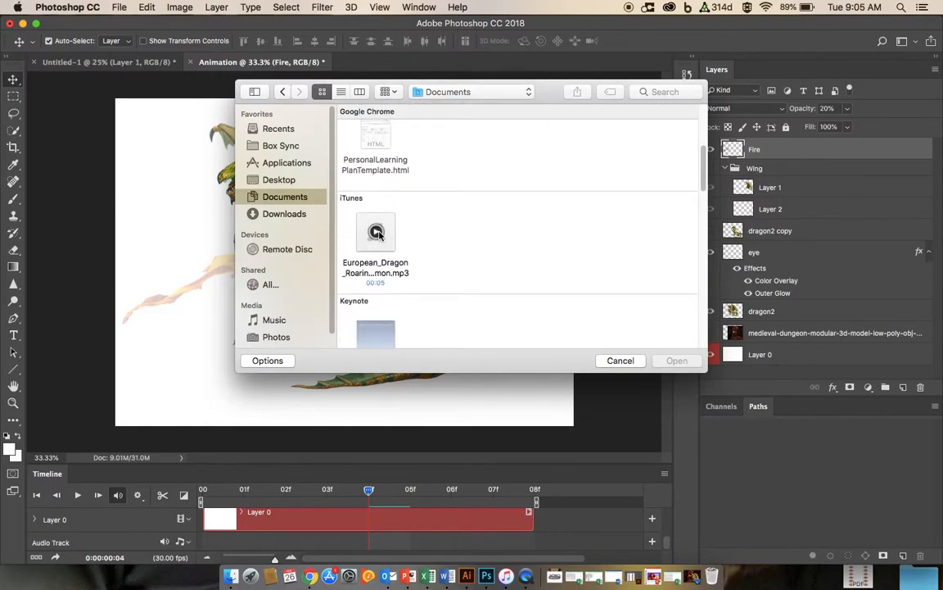
left_click(375, 232)
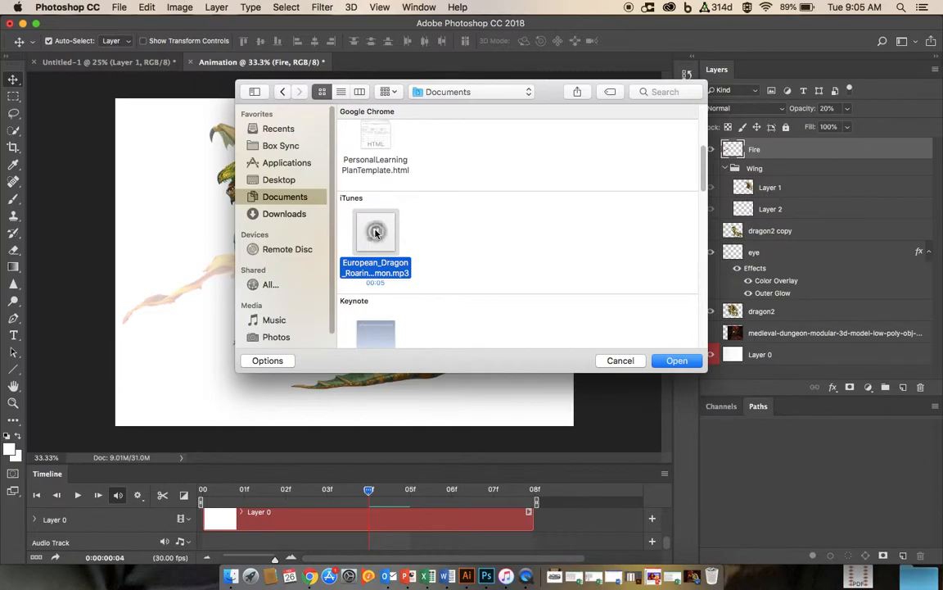
left_click(675, 361)
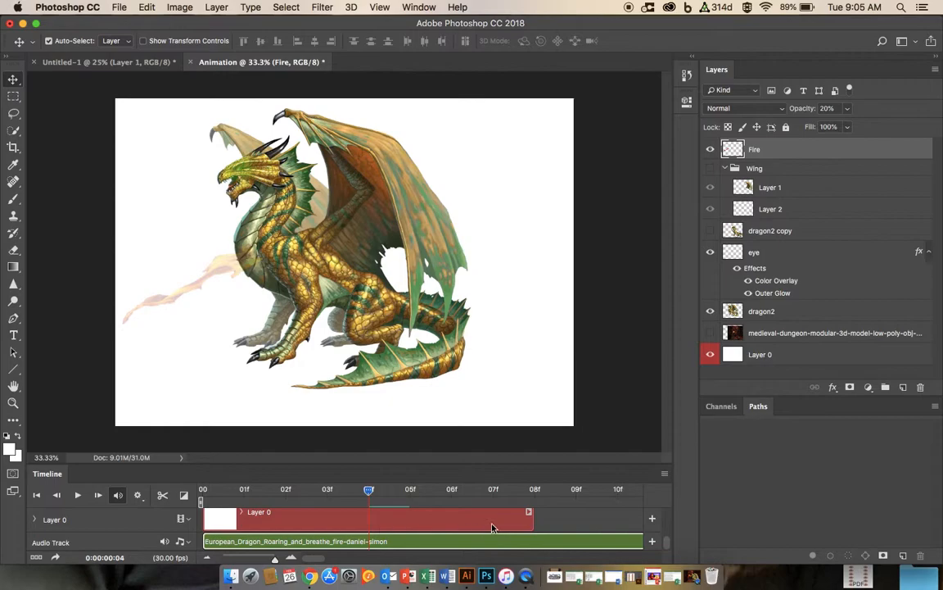
Step: Move the playhead back to the first frame and scroll through the timeline's layer and audio tracks
left_click_drag(369, 490, 327, 491)
left_click_drag(262, 490, 200, 491)
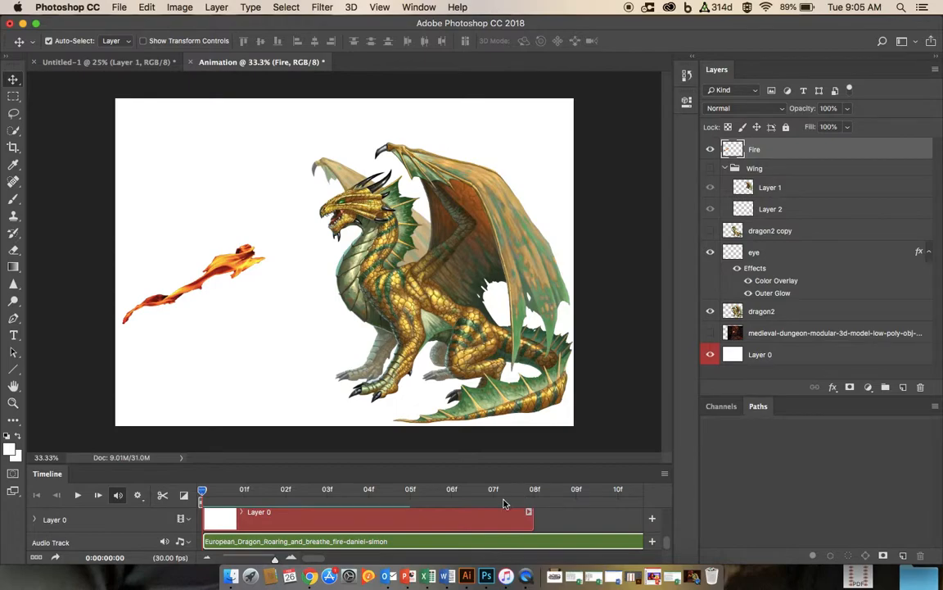
scroll(608, 503, "up", 1)
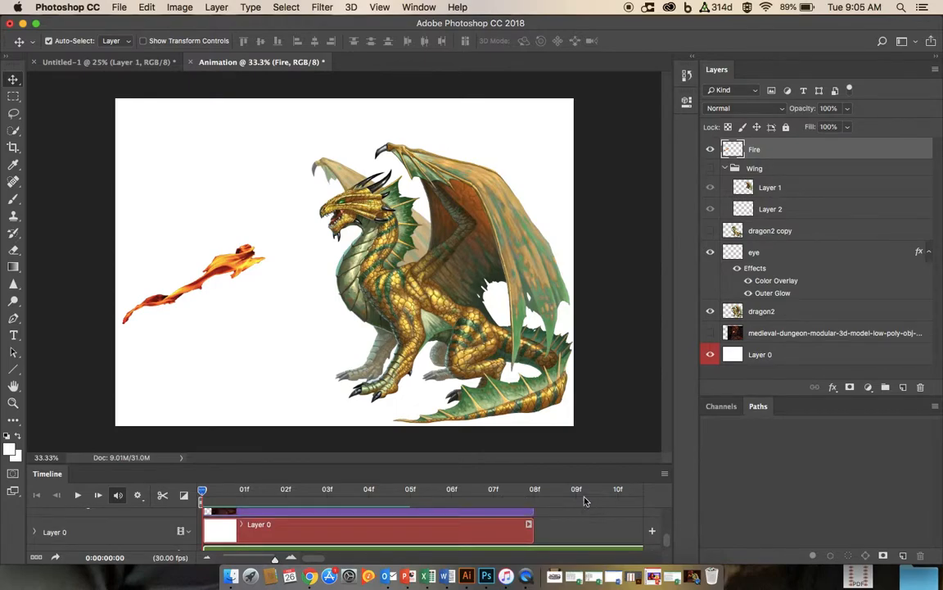
scroll(666, 533, "up", 5)
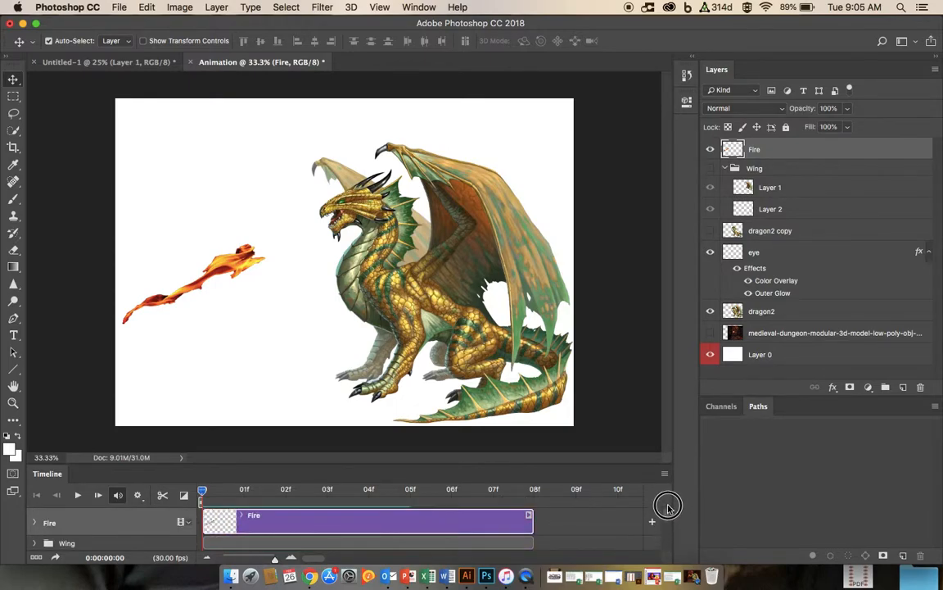
scroll(668, 514, "down", 6)
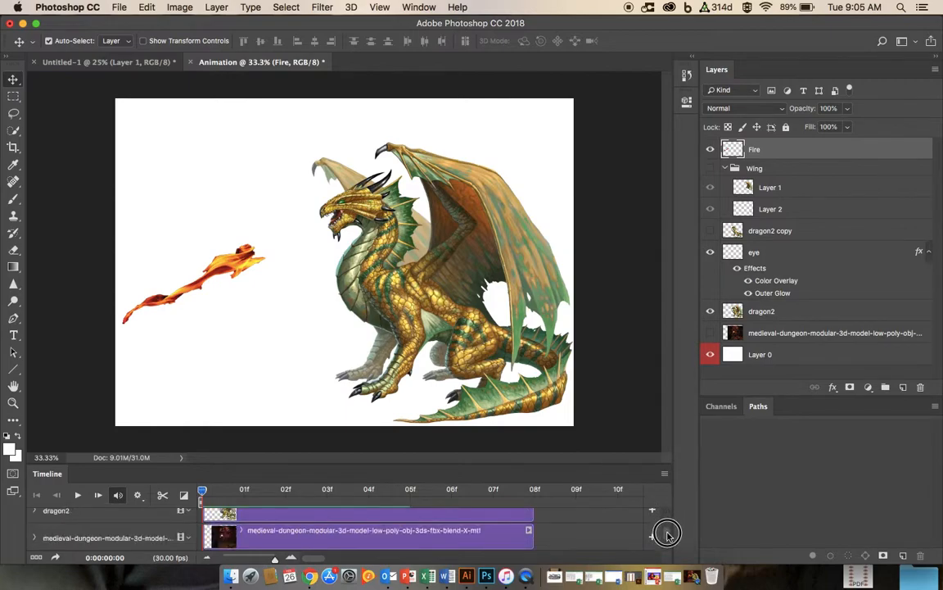
scroll(666, 536, "up", 3)
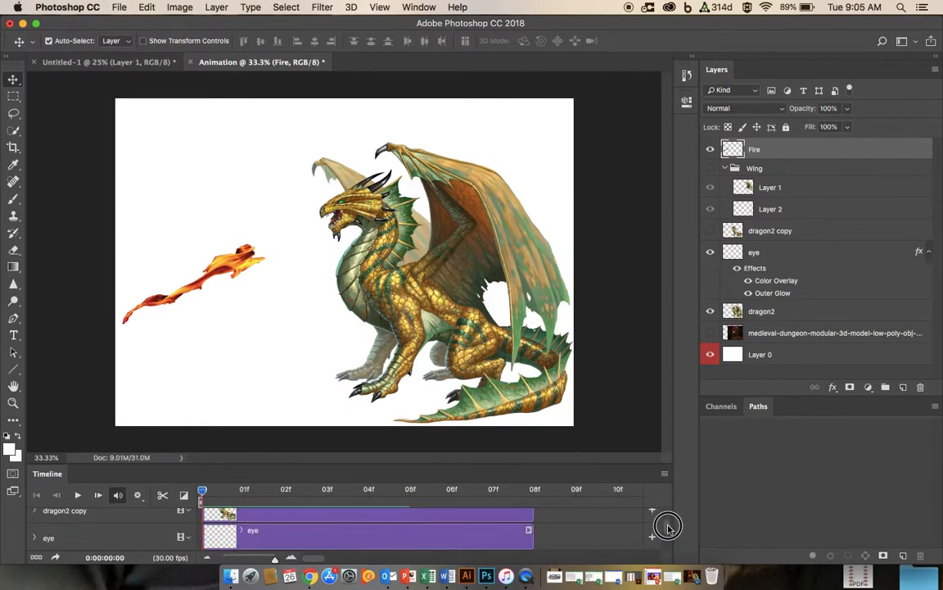
scroll(666, 545, "down", 3)
scroll(666, 533, "up", 5)
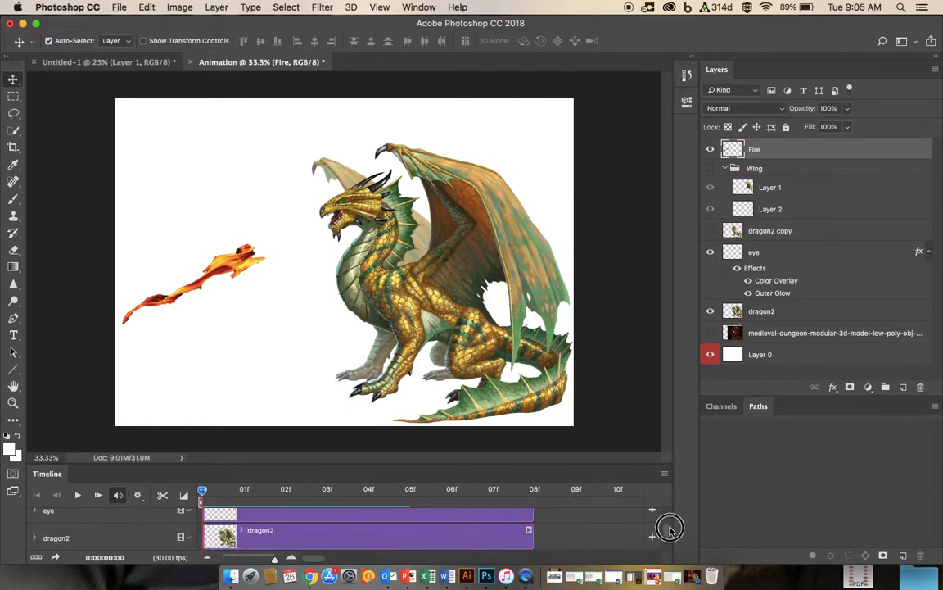
scroll(668, 524, "down", 2)
scroll(667, 532, "down", 4)
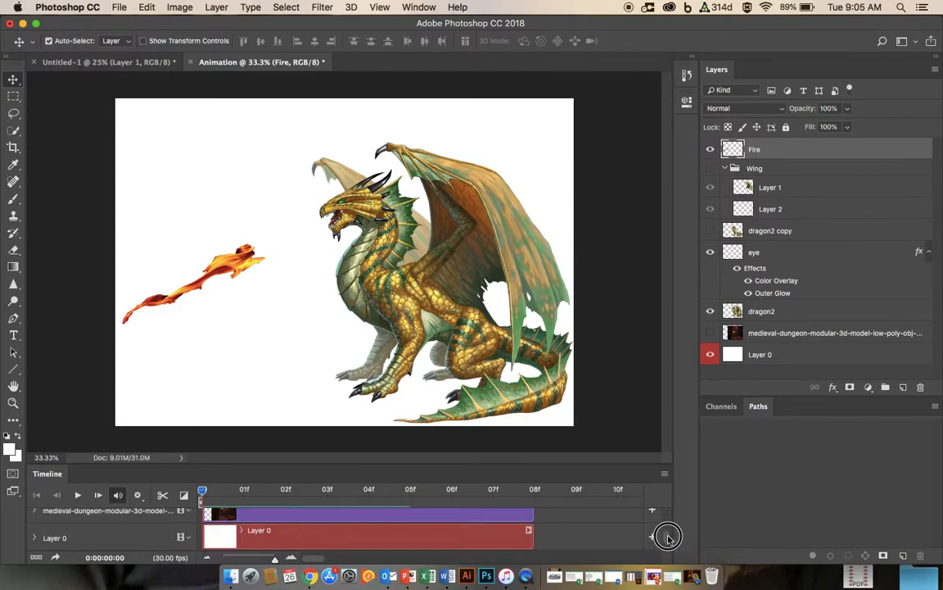
scroll(666, 537, "up", 1)
Step: Render the timeline as the video Animation.mp4 in H.264 High Quality to the Documents folder
left_click(119, 7)
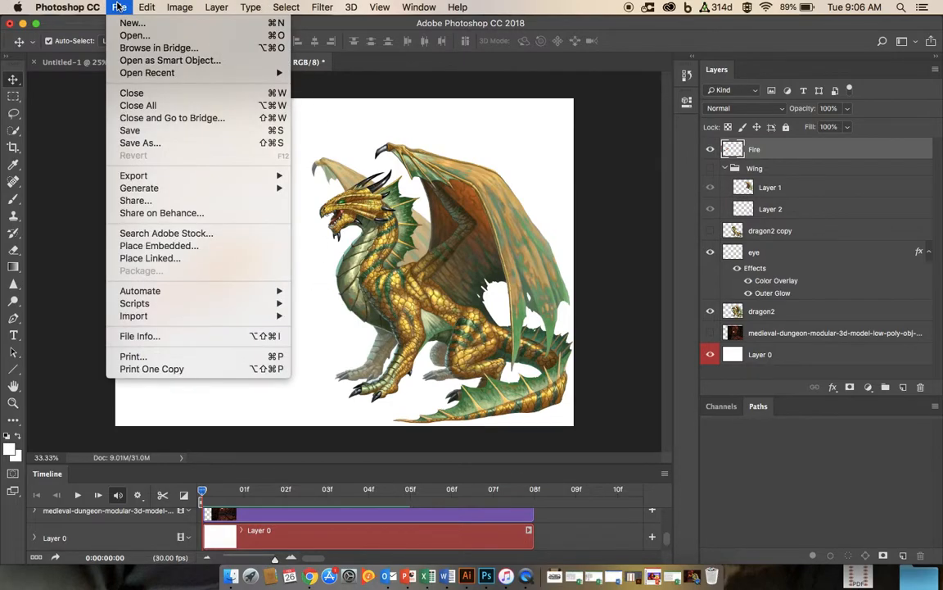
mouse_move(131, 173)
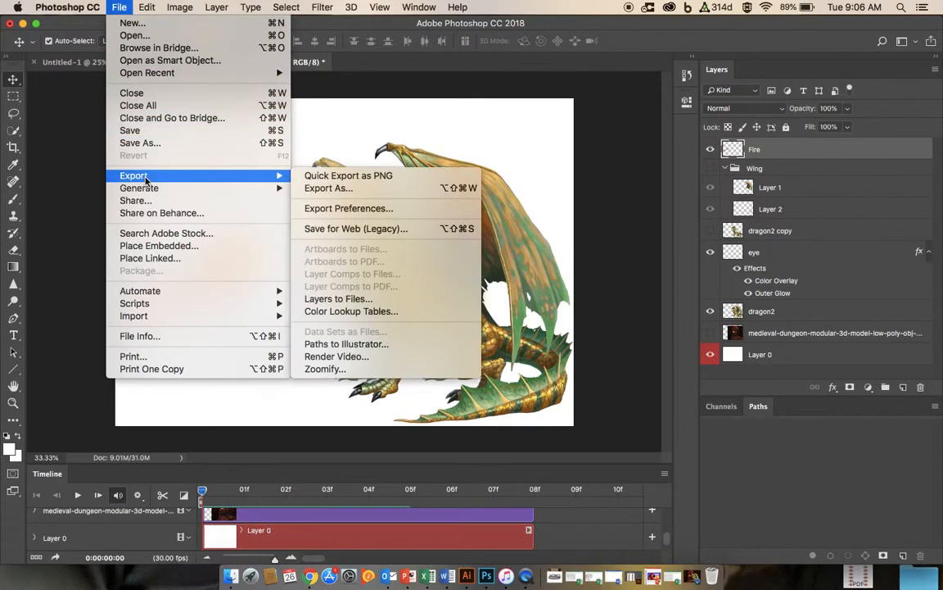
left_click(350, 357)
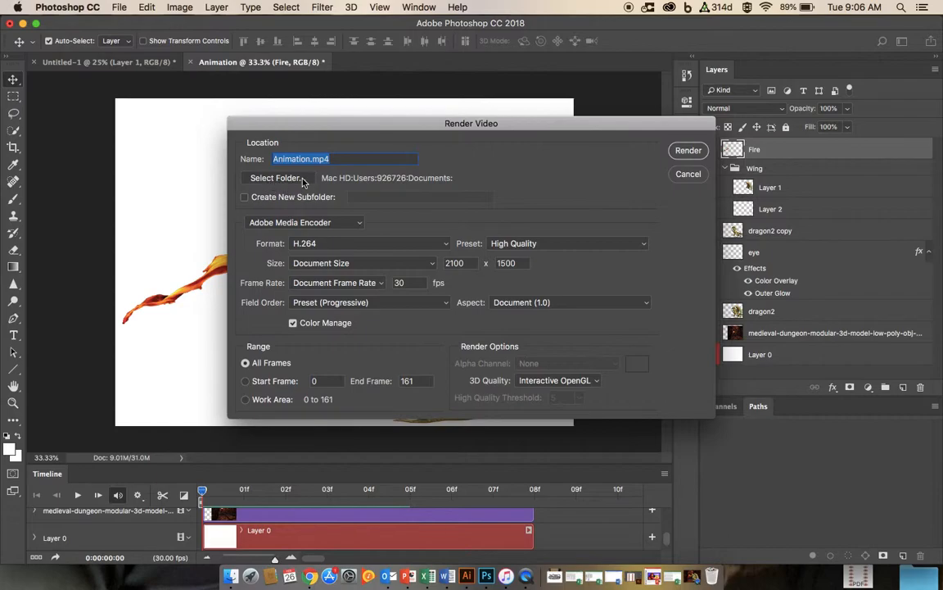
key("Return")
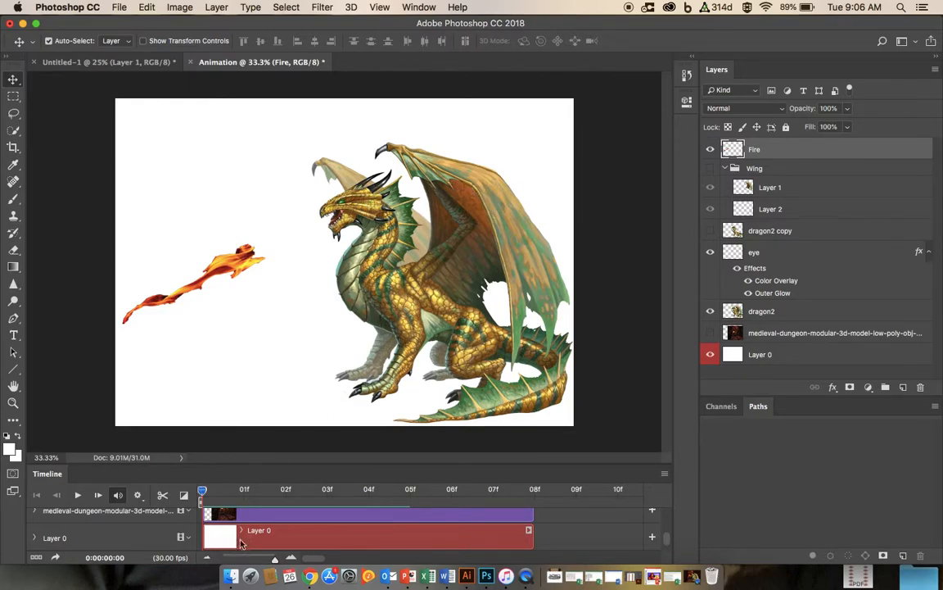
Step: In Finder, open Animation.mp4 from Documents, play it in QuickTime Player, and close the player and Finder windows
left_click(232, 578)
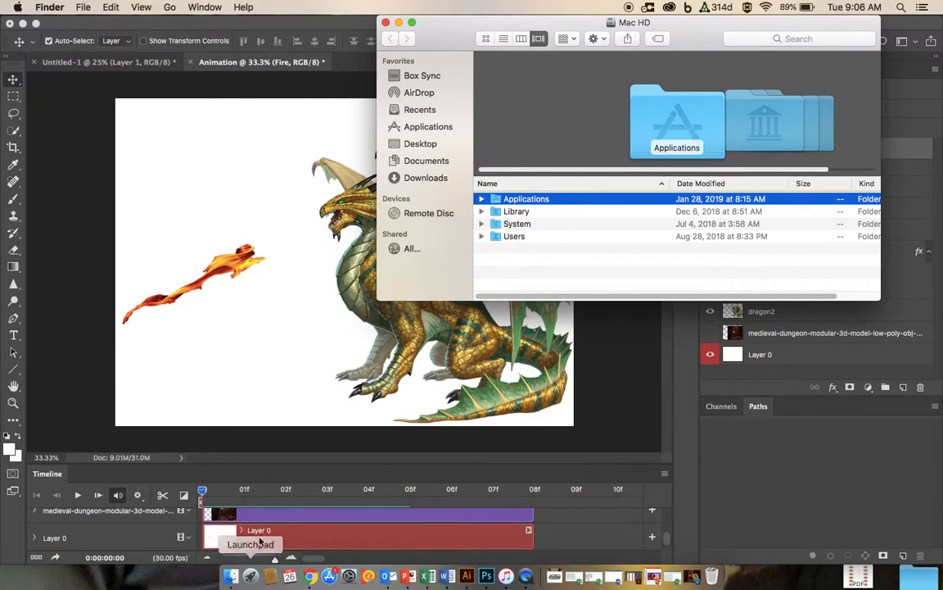
left_click(426, 162)
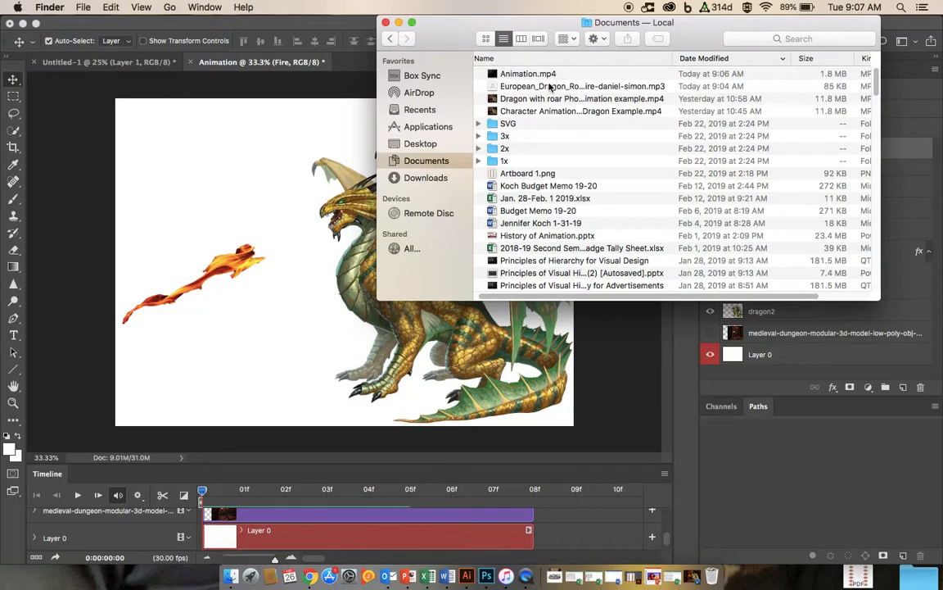
double_click(513, 75)
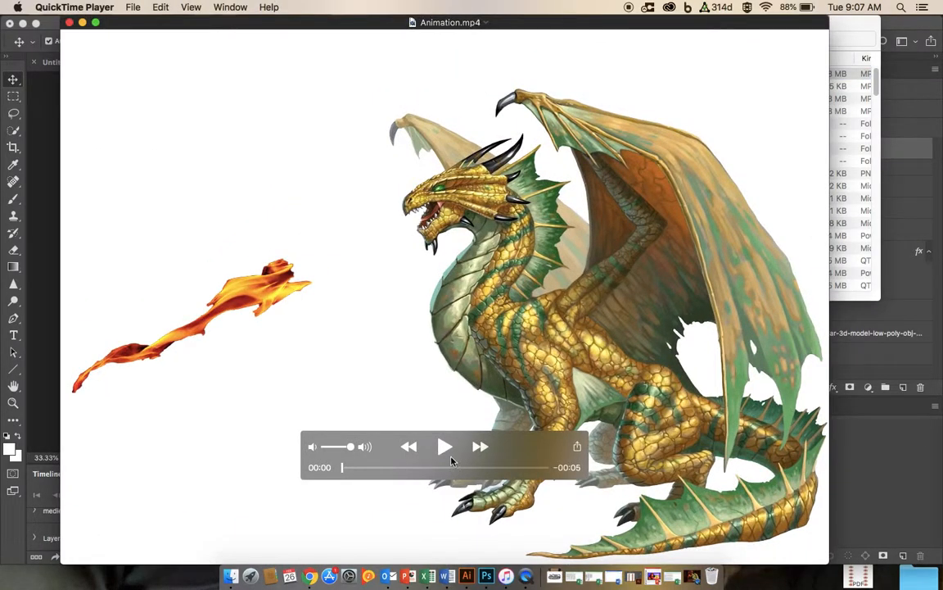
left_click(445, 447)
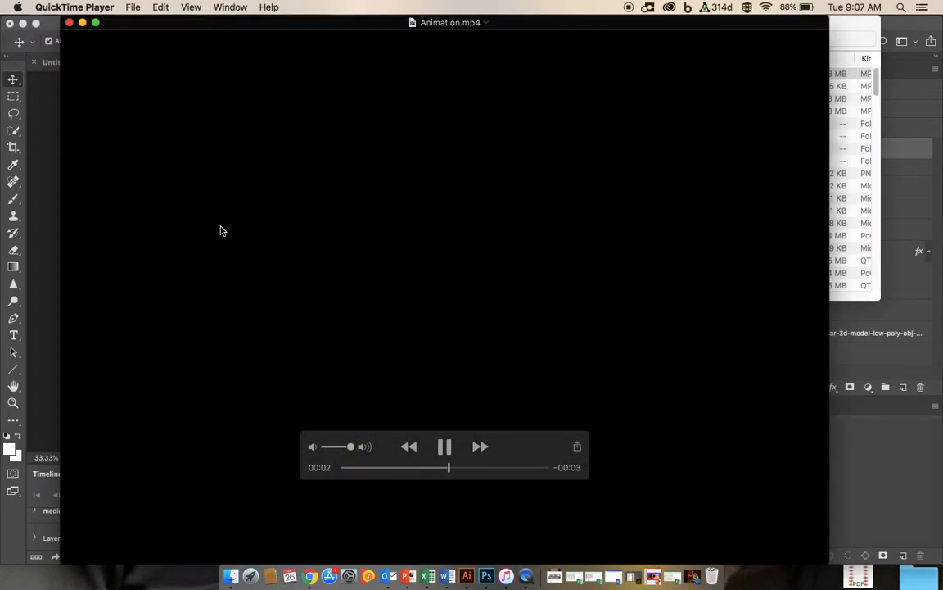
left_click(70, 23)
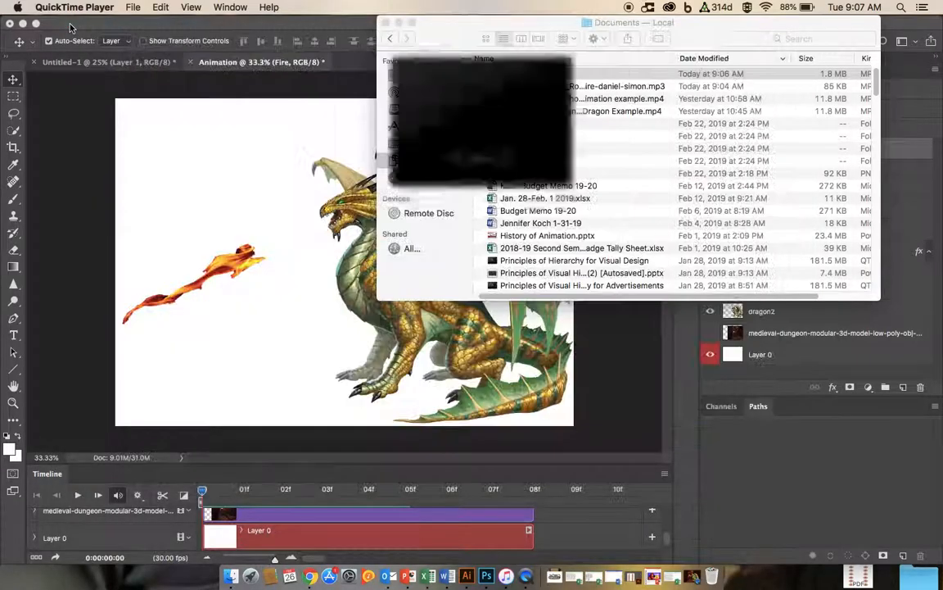
left_click(386, 23)
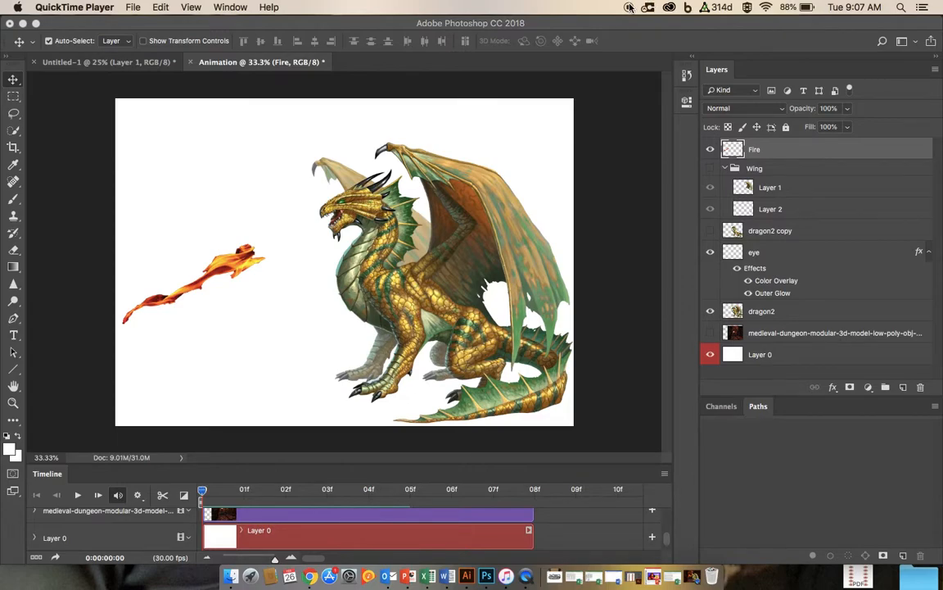